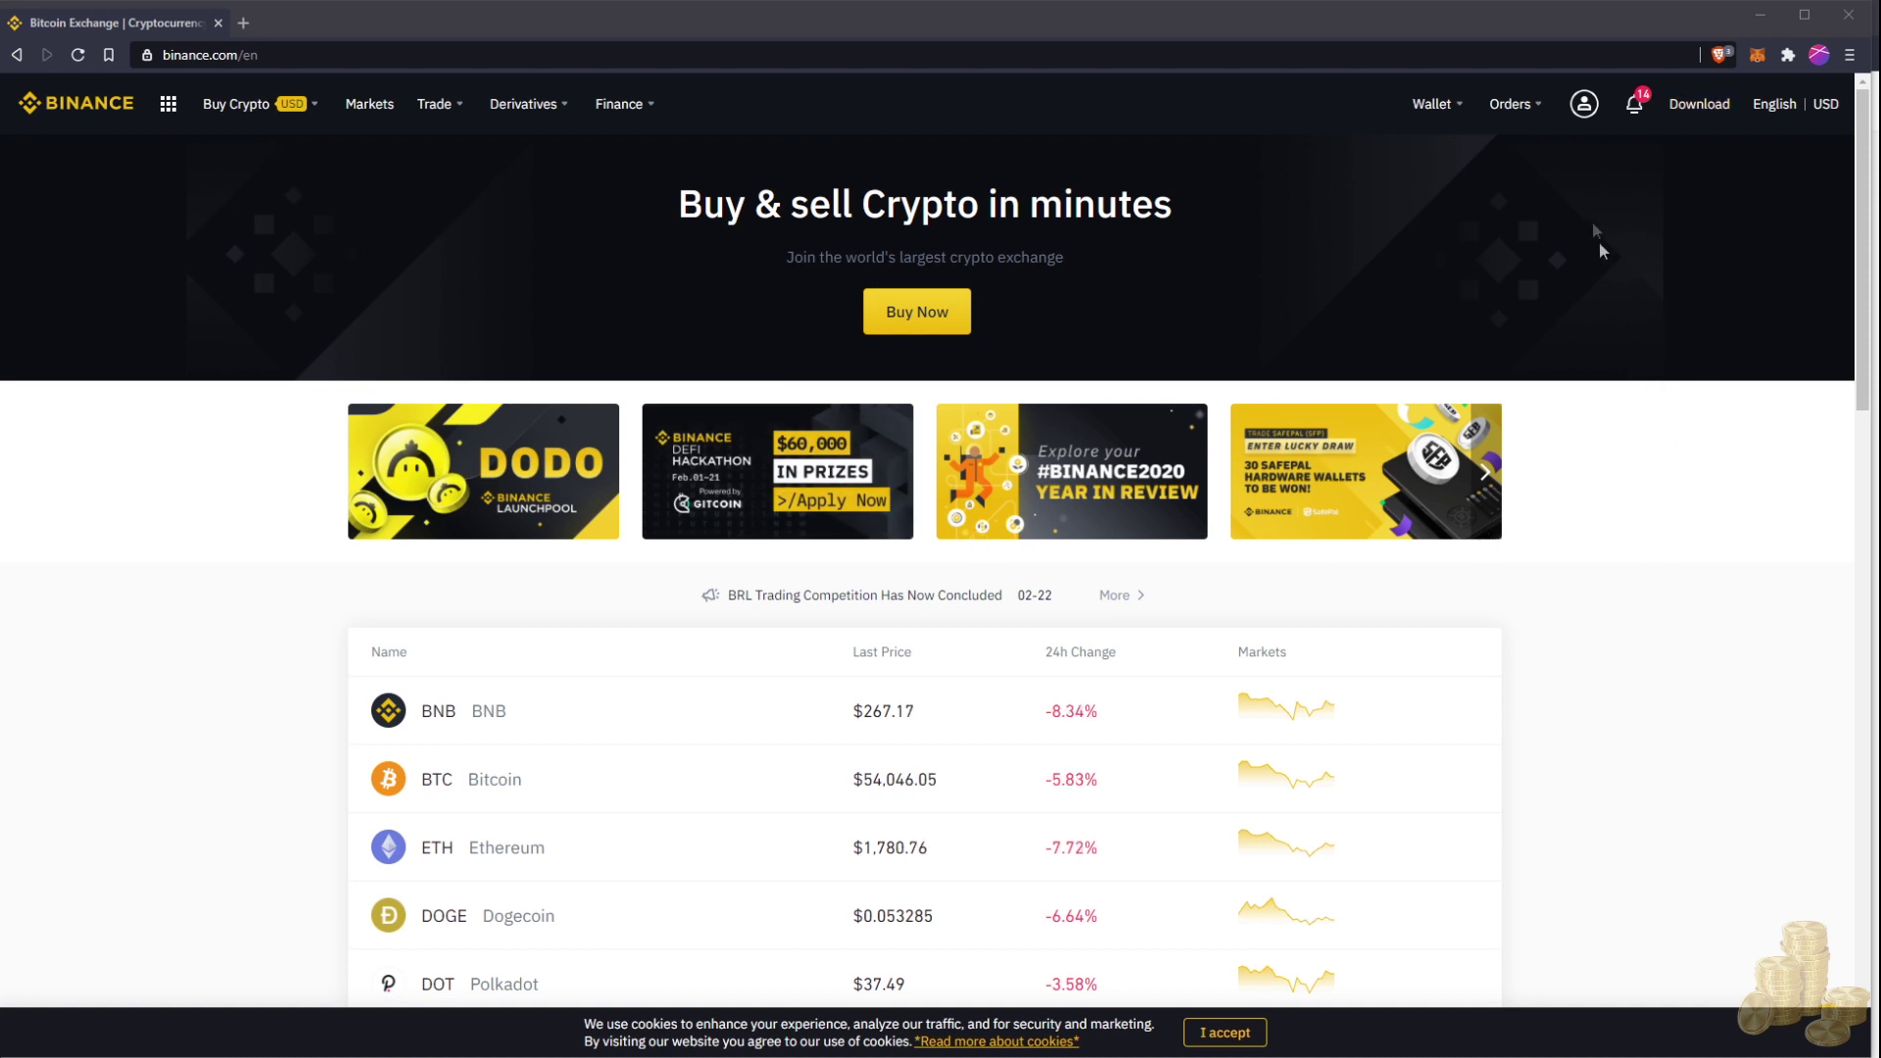
From Binance's Wallet Overview, start a crypto withdrawal with BNB and check the 0.31180317 BNB balance
mouse_move(1578, 117)
mouse_move(1421, 117)
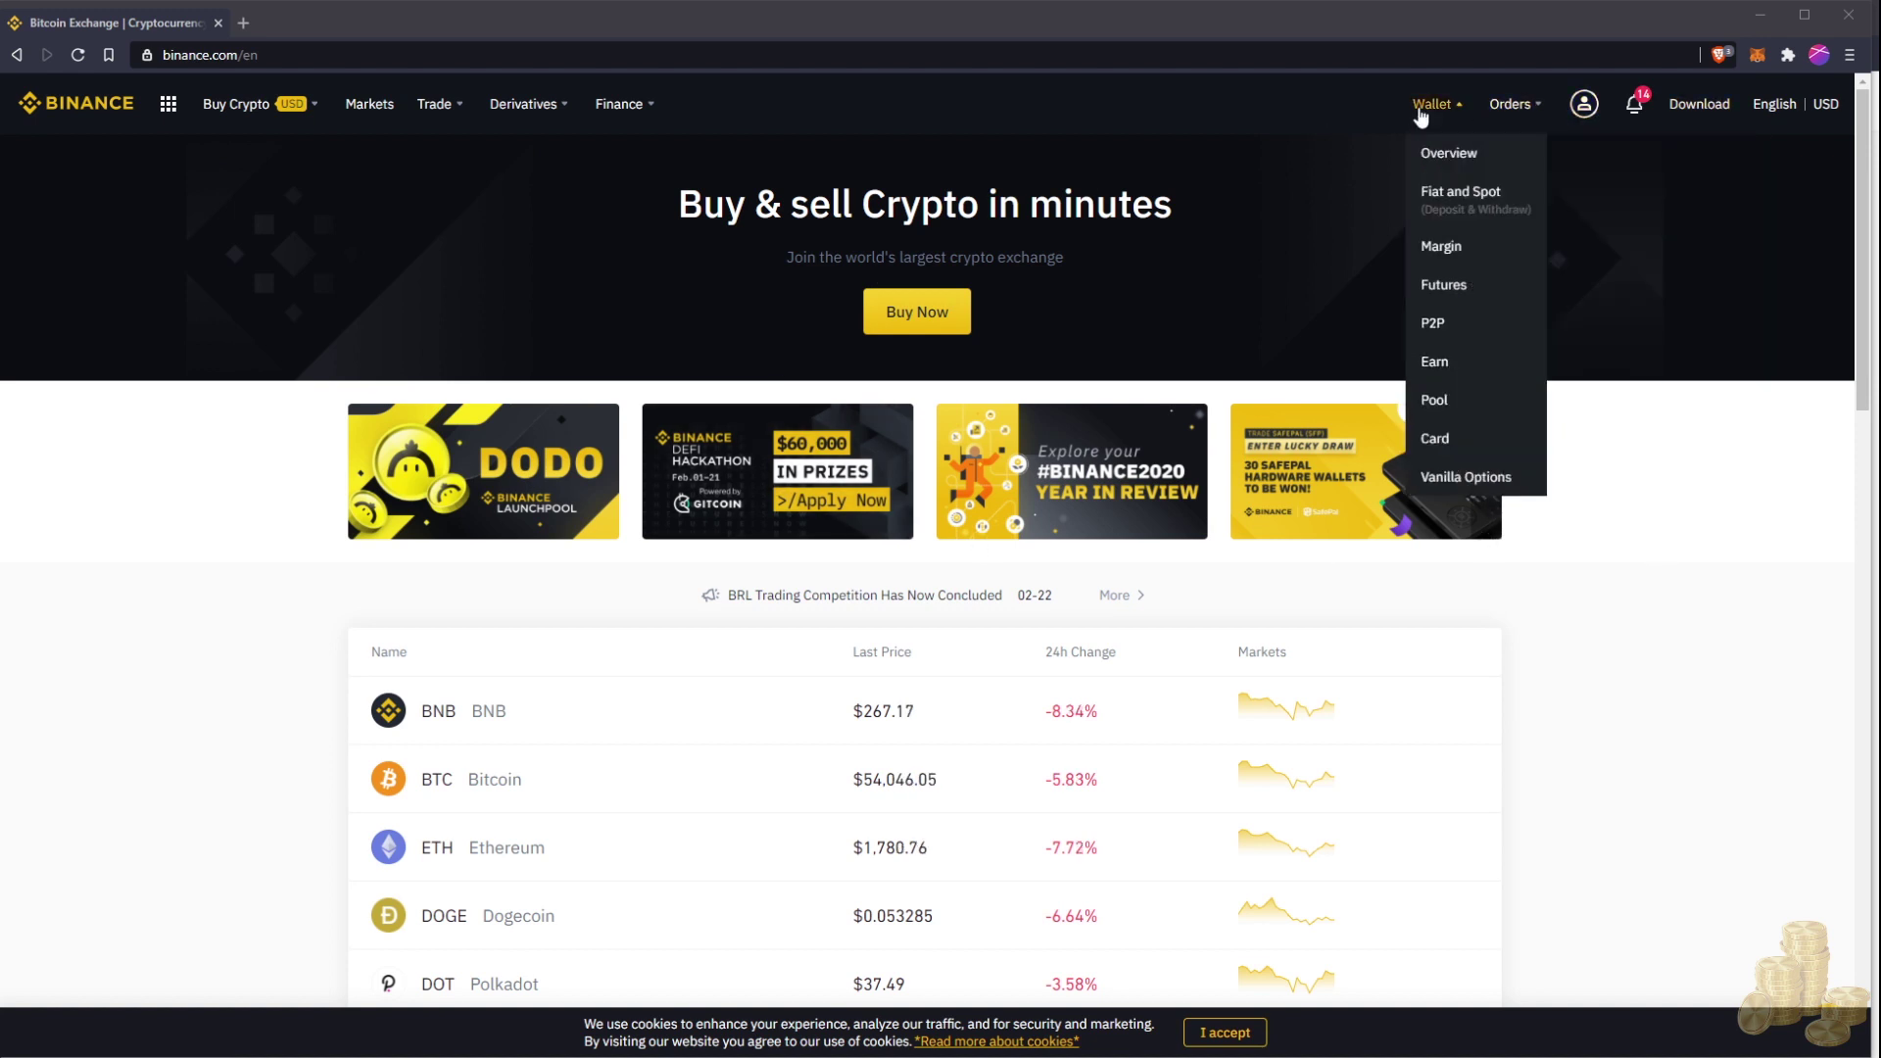
left_click(1429, 152)
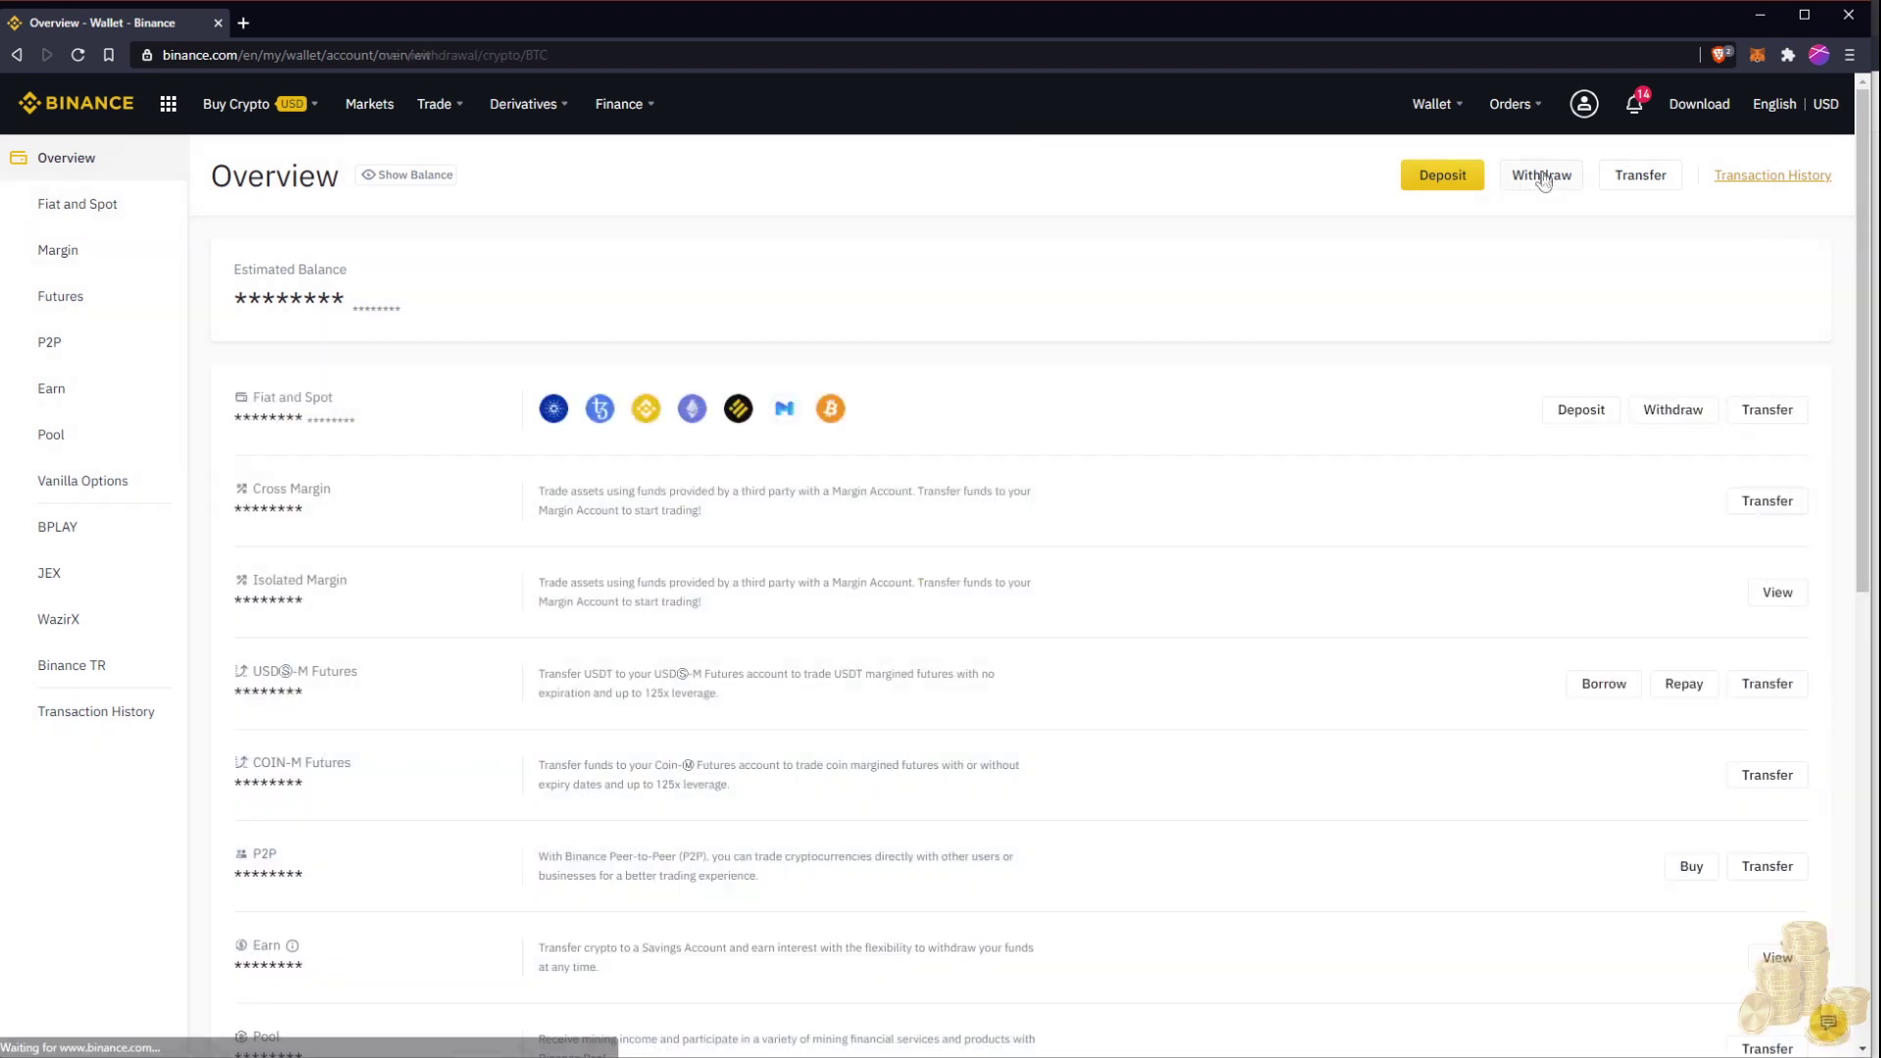
left_click(1542, 176)
left_click(432, 468)
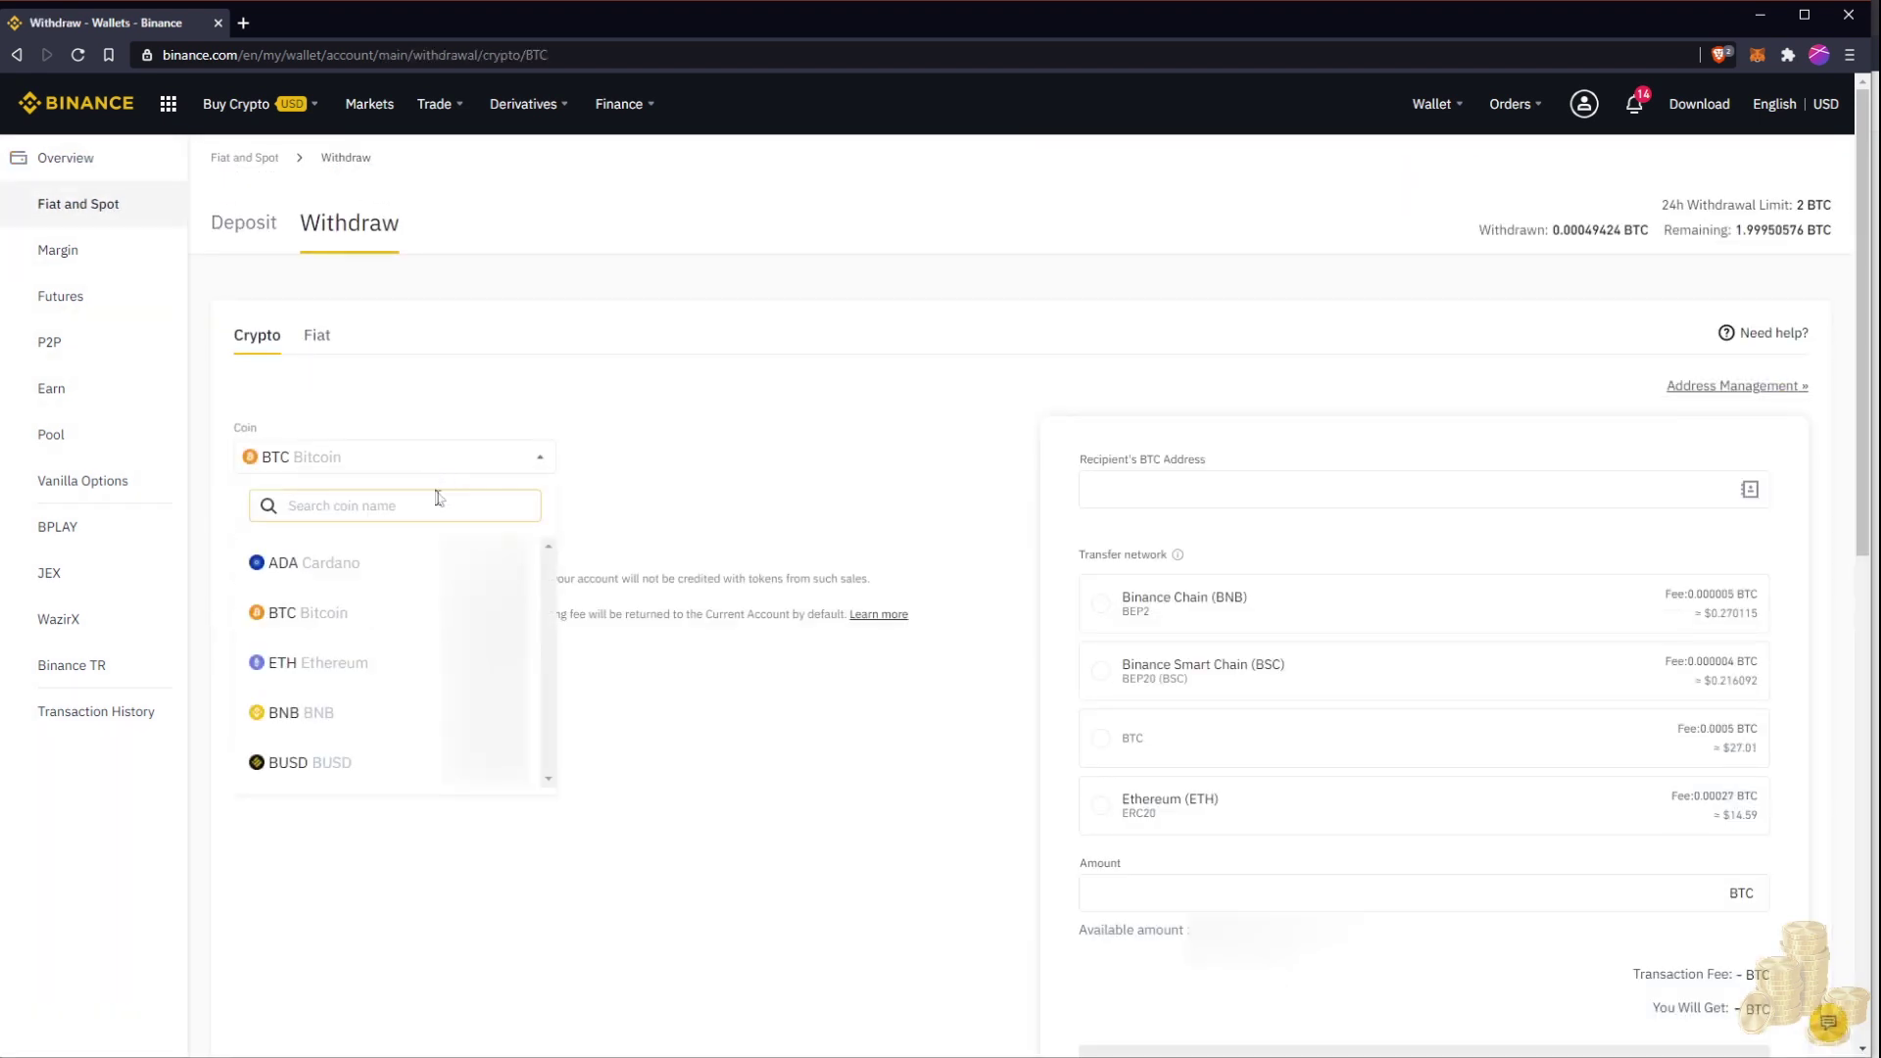
left_click(395, 714)
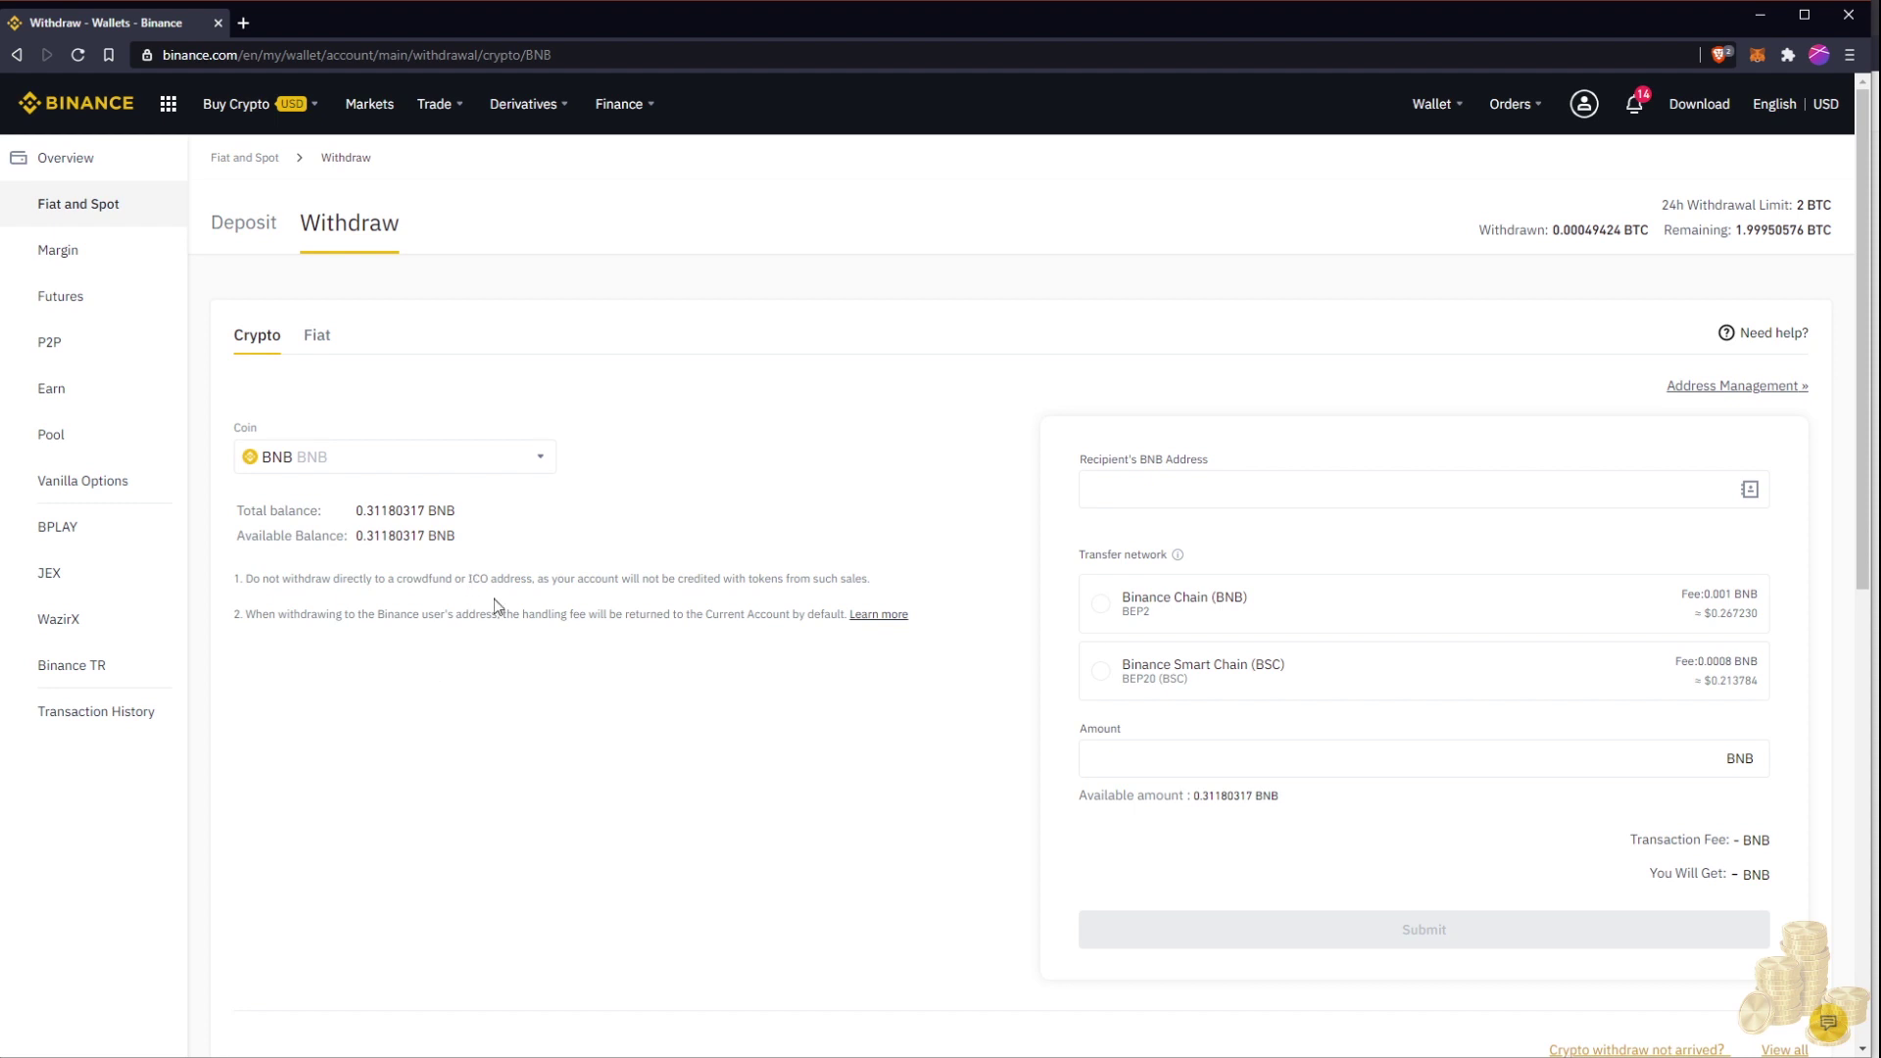
left_click_drag(363, 511, 422, 511)
Choose the Binance Smart Chain network, paste the recipient's BNB address, and enter 0.1 as the amount
left_click(422, 511)
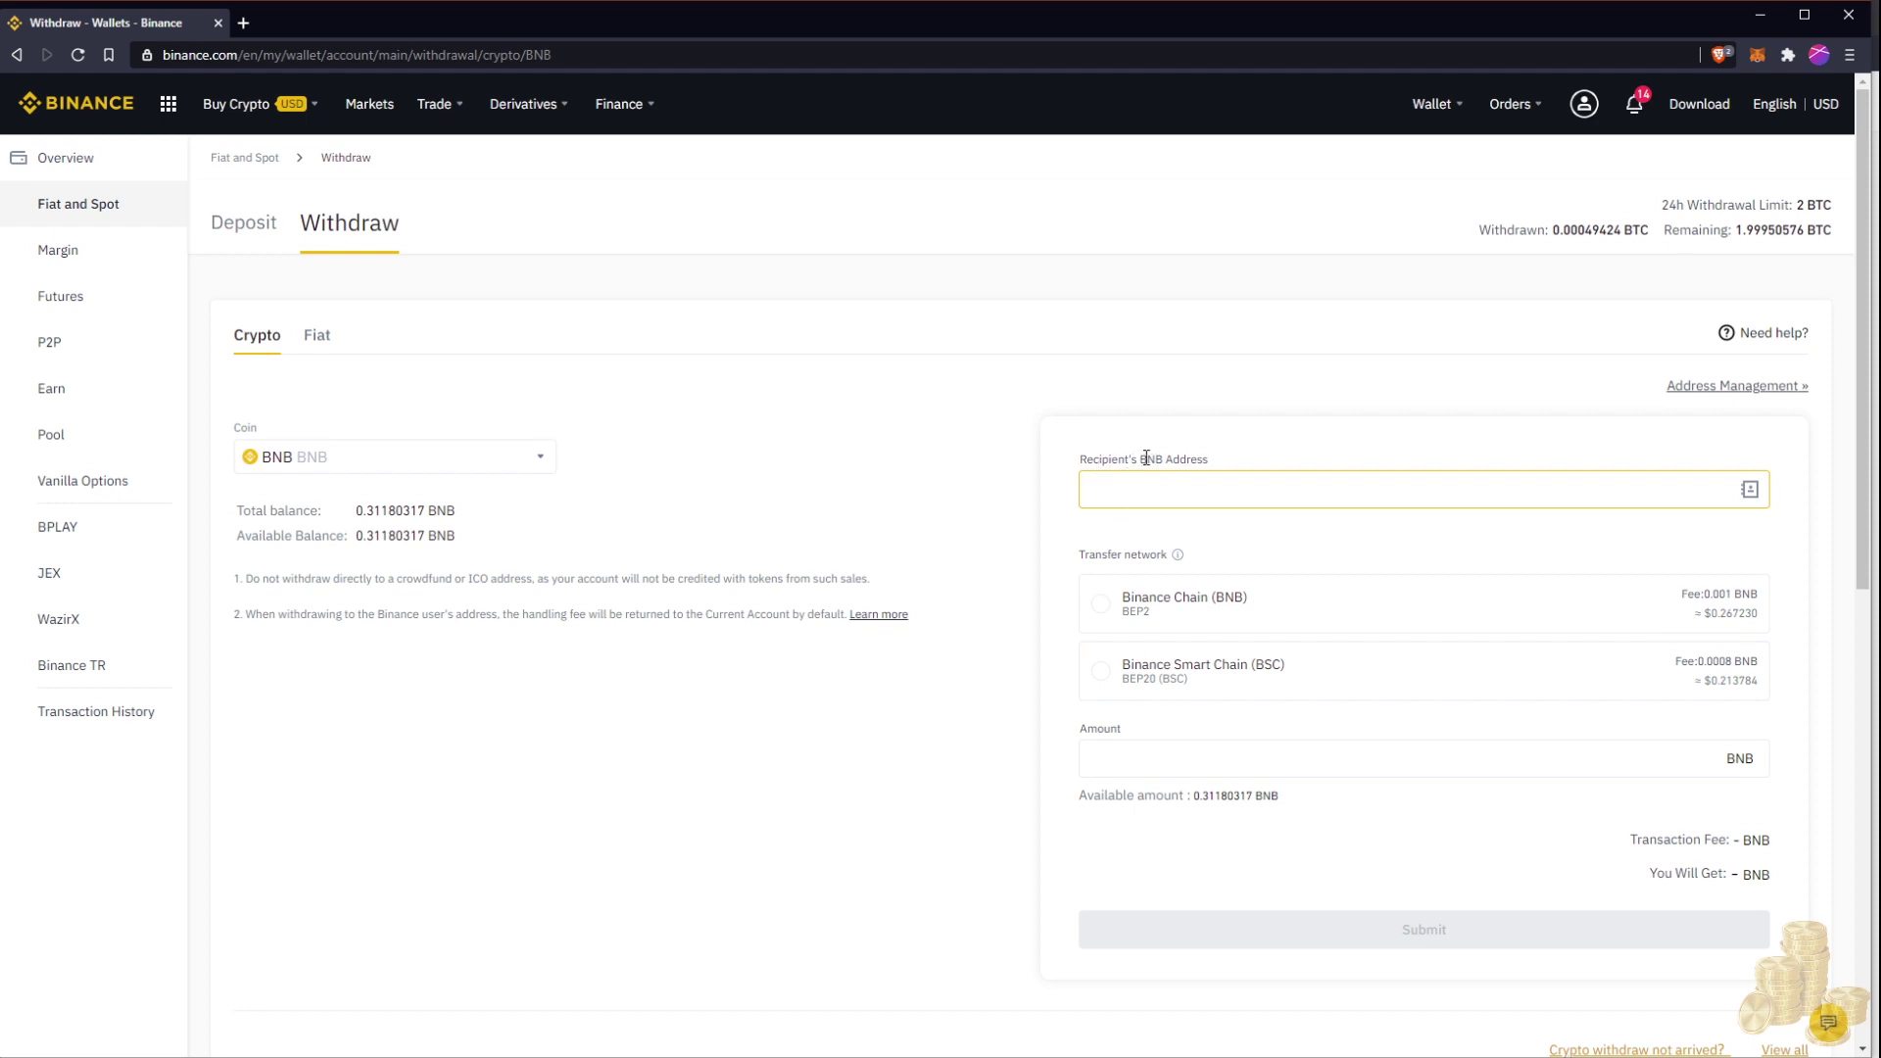
left_click(1102, 683)
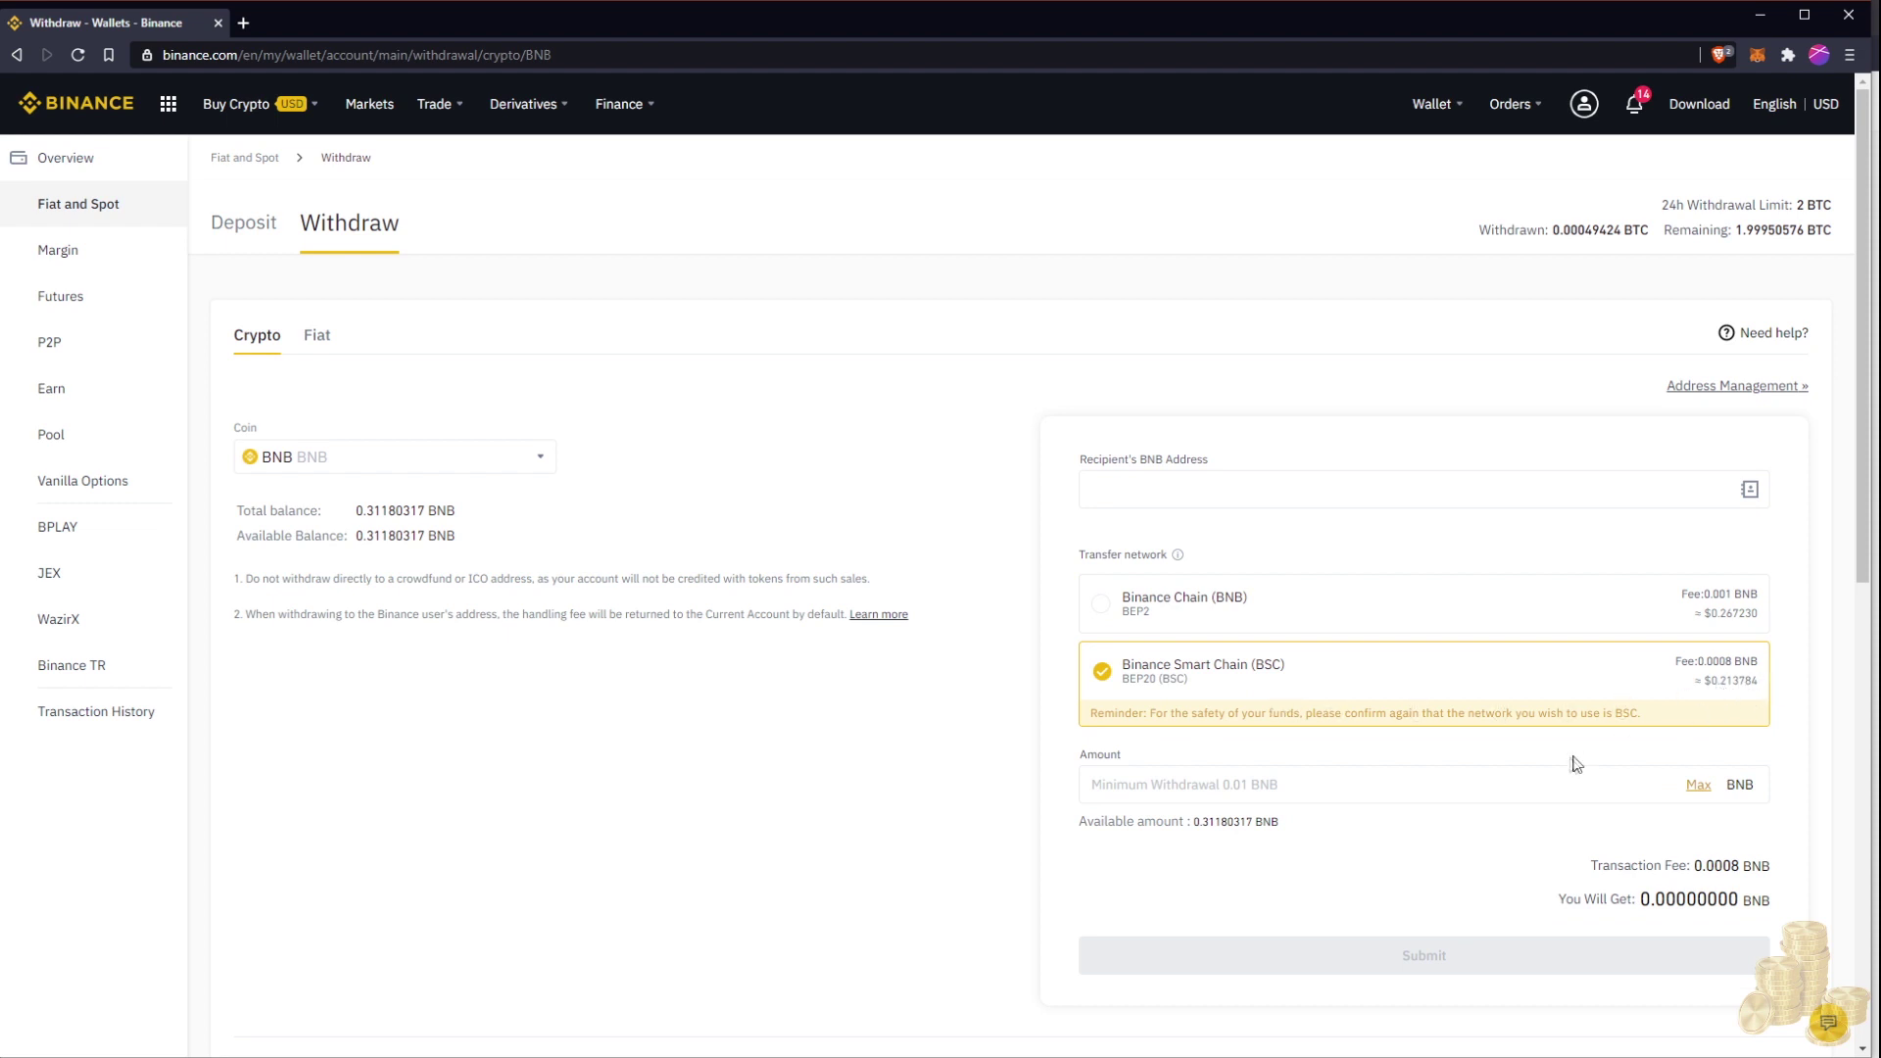
left_click(1180, 501)
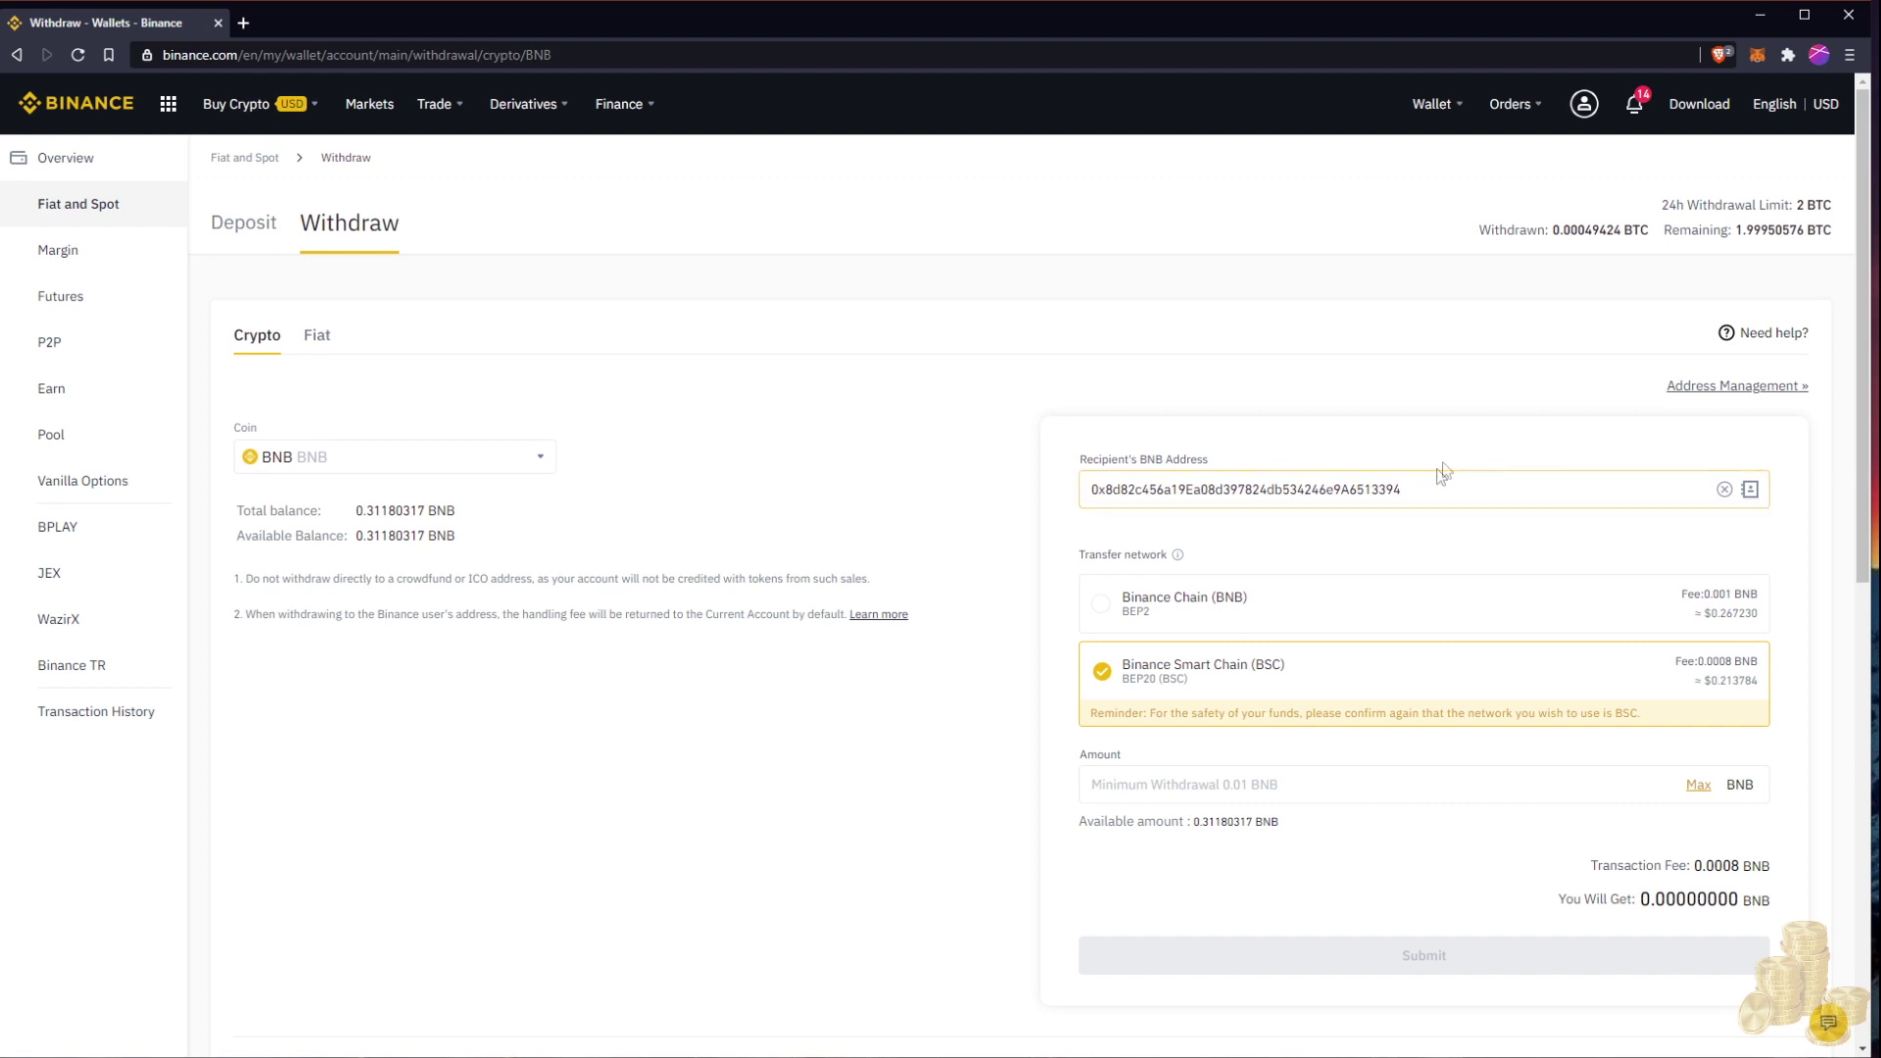
left_click(1285, 789)
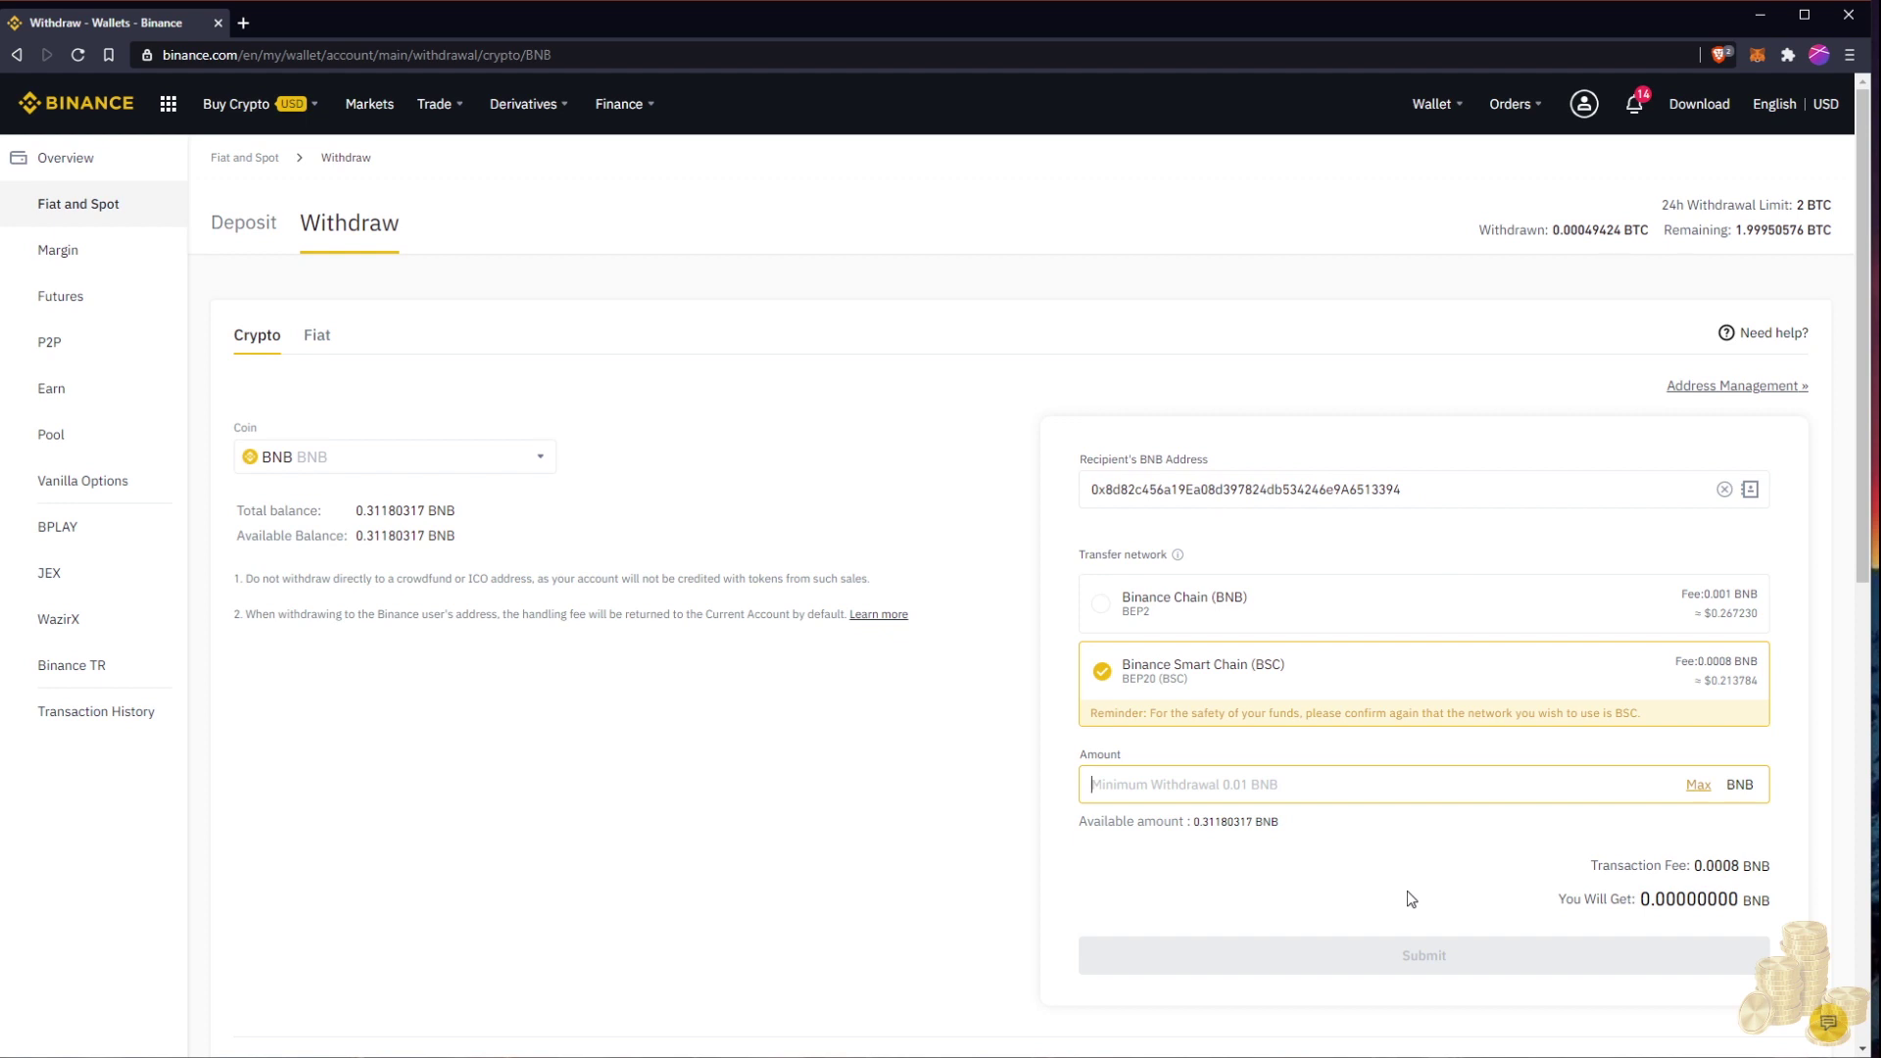
type("0.1")
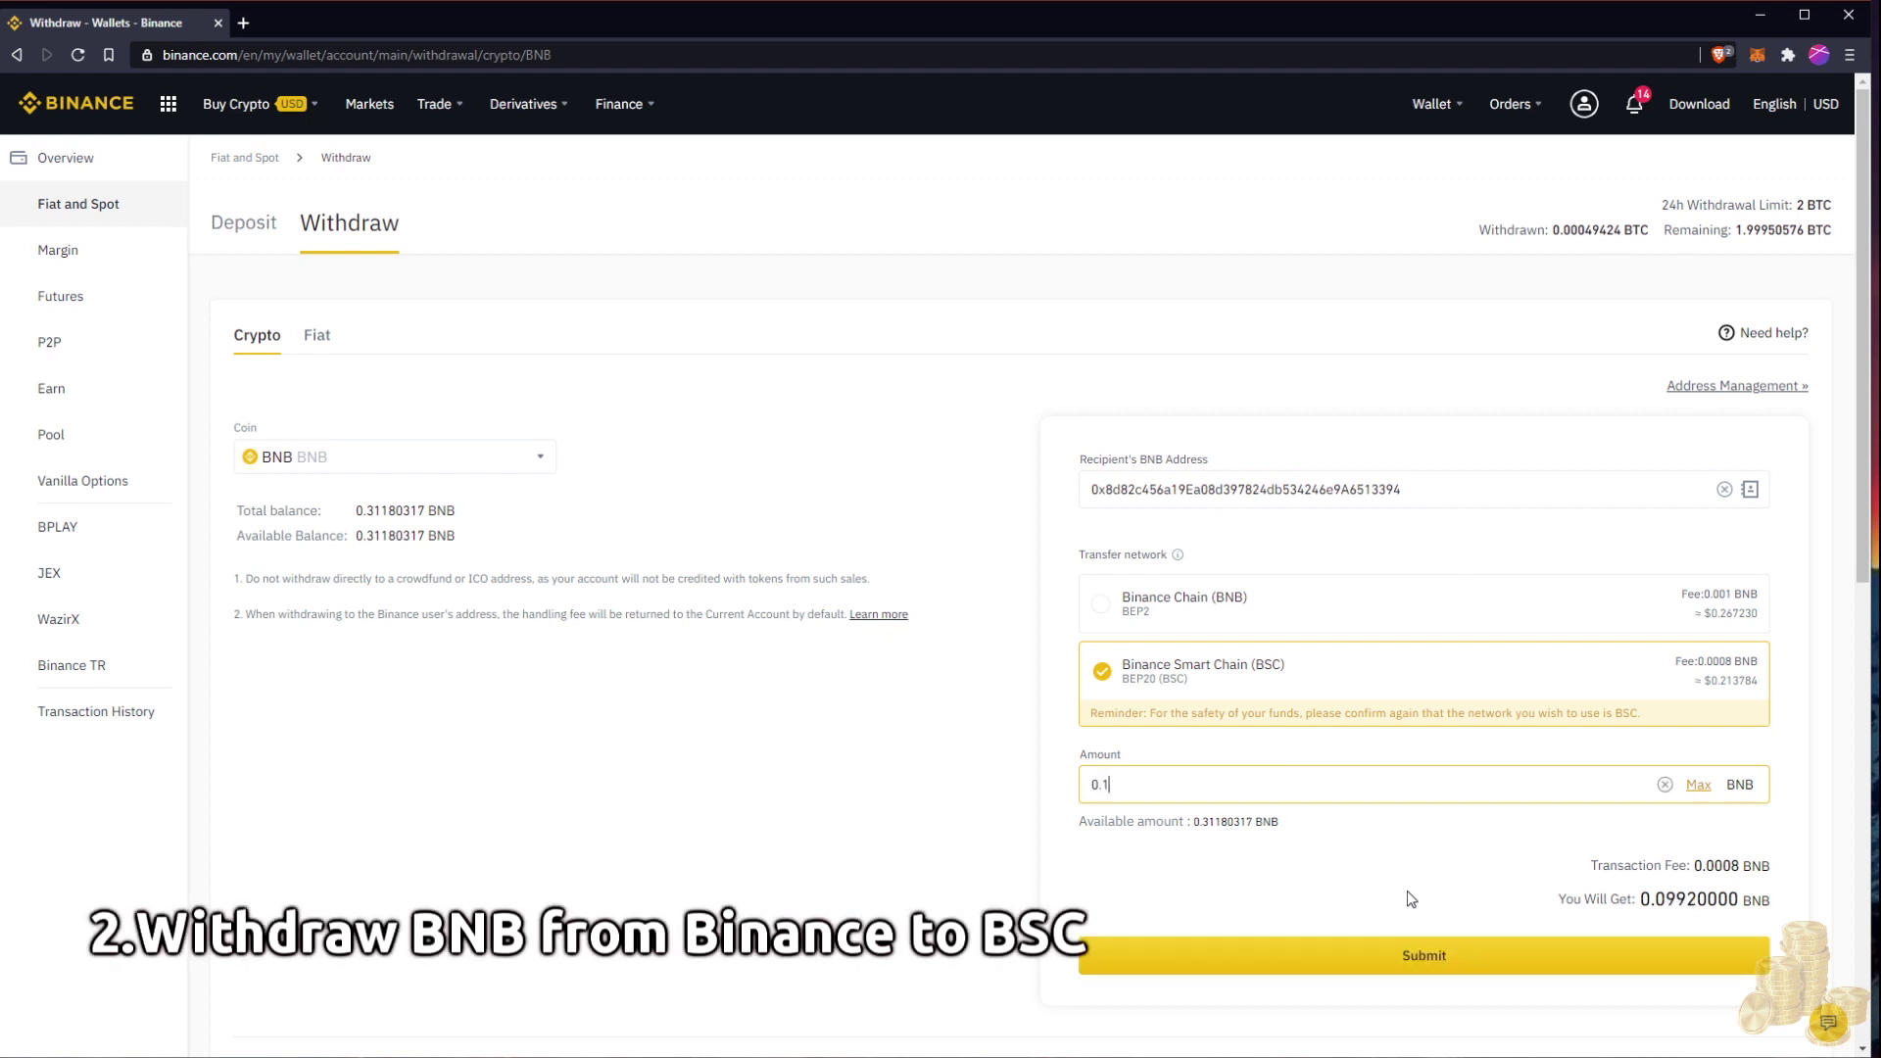
Submit the 0.1 BNB withdrawal and confirm the e-mail and authenticator verification codes
left_click(1401, 968)
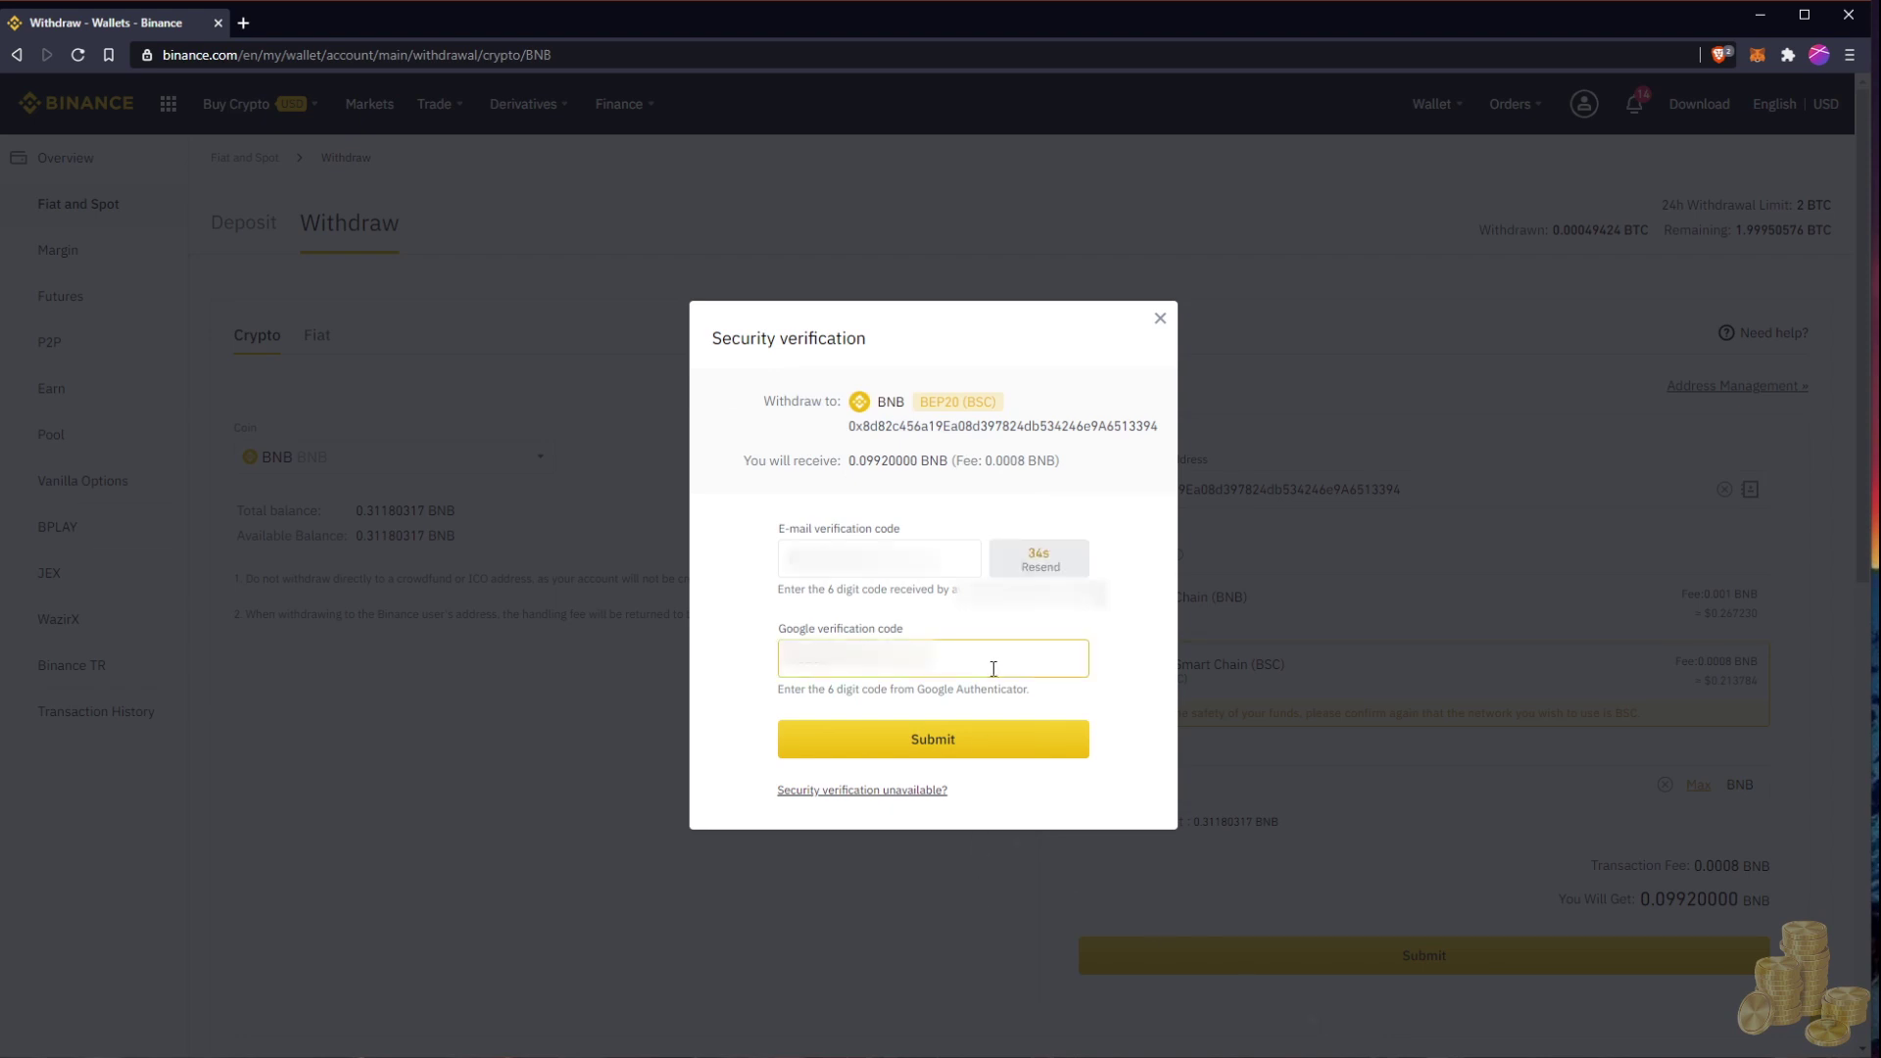
left_click(990, 745)
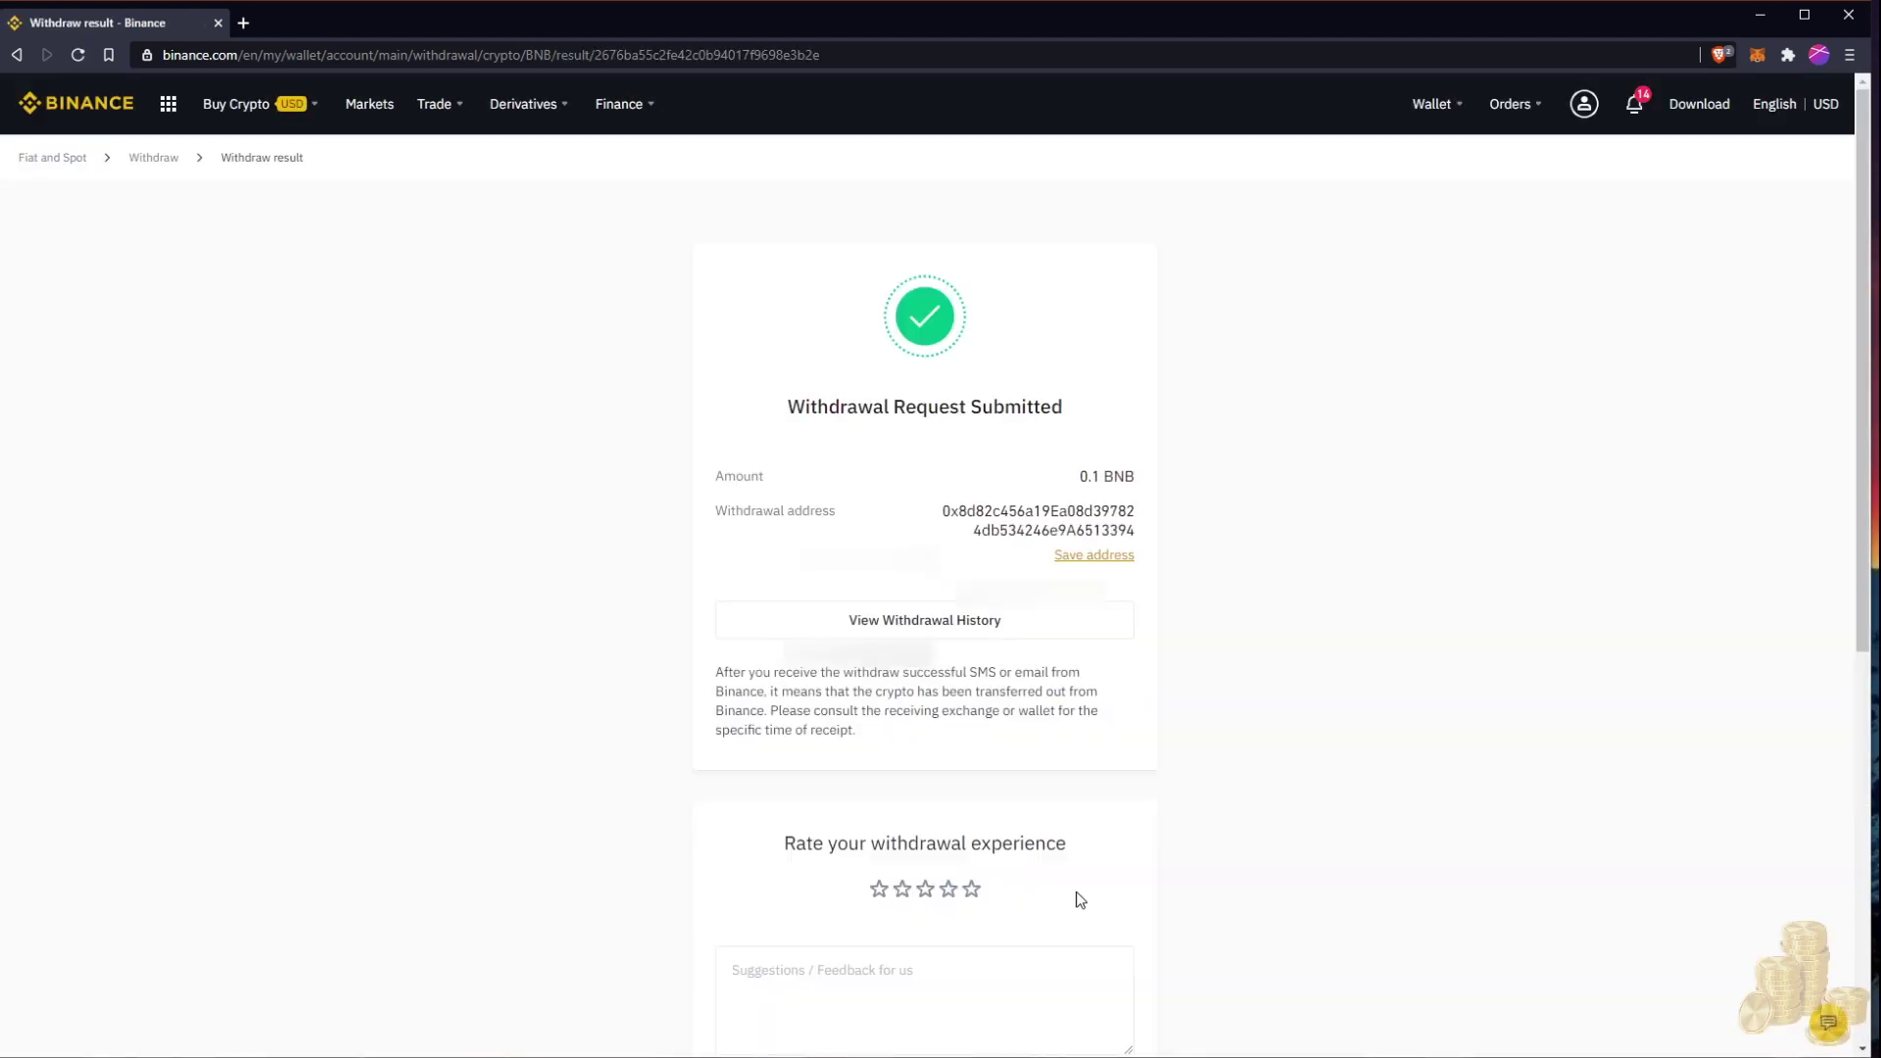
scroll(1180, 735, "down", 4)
scroll(1180, 735, "up", 4)
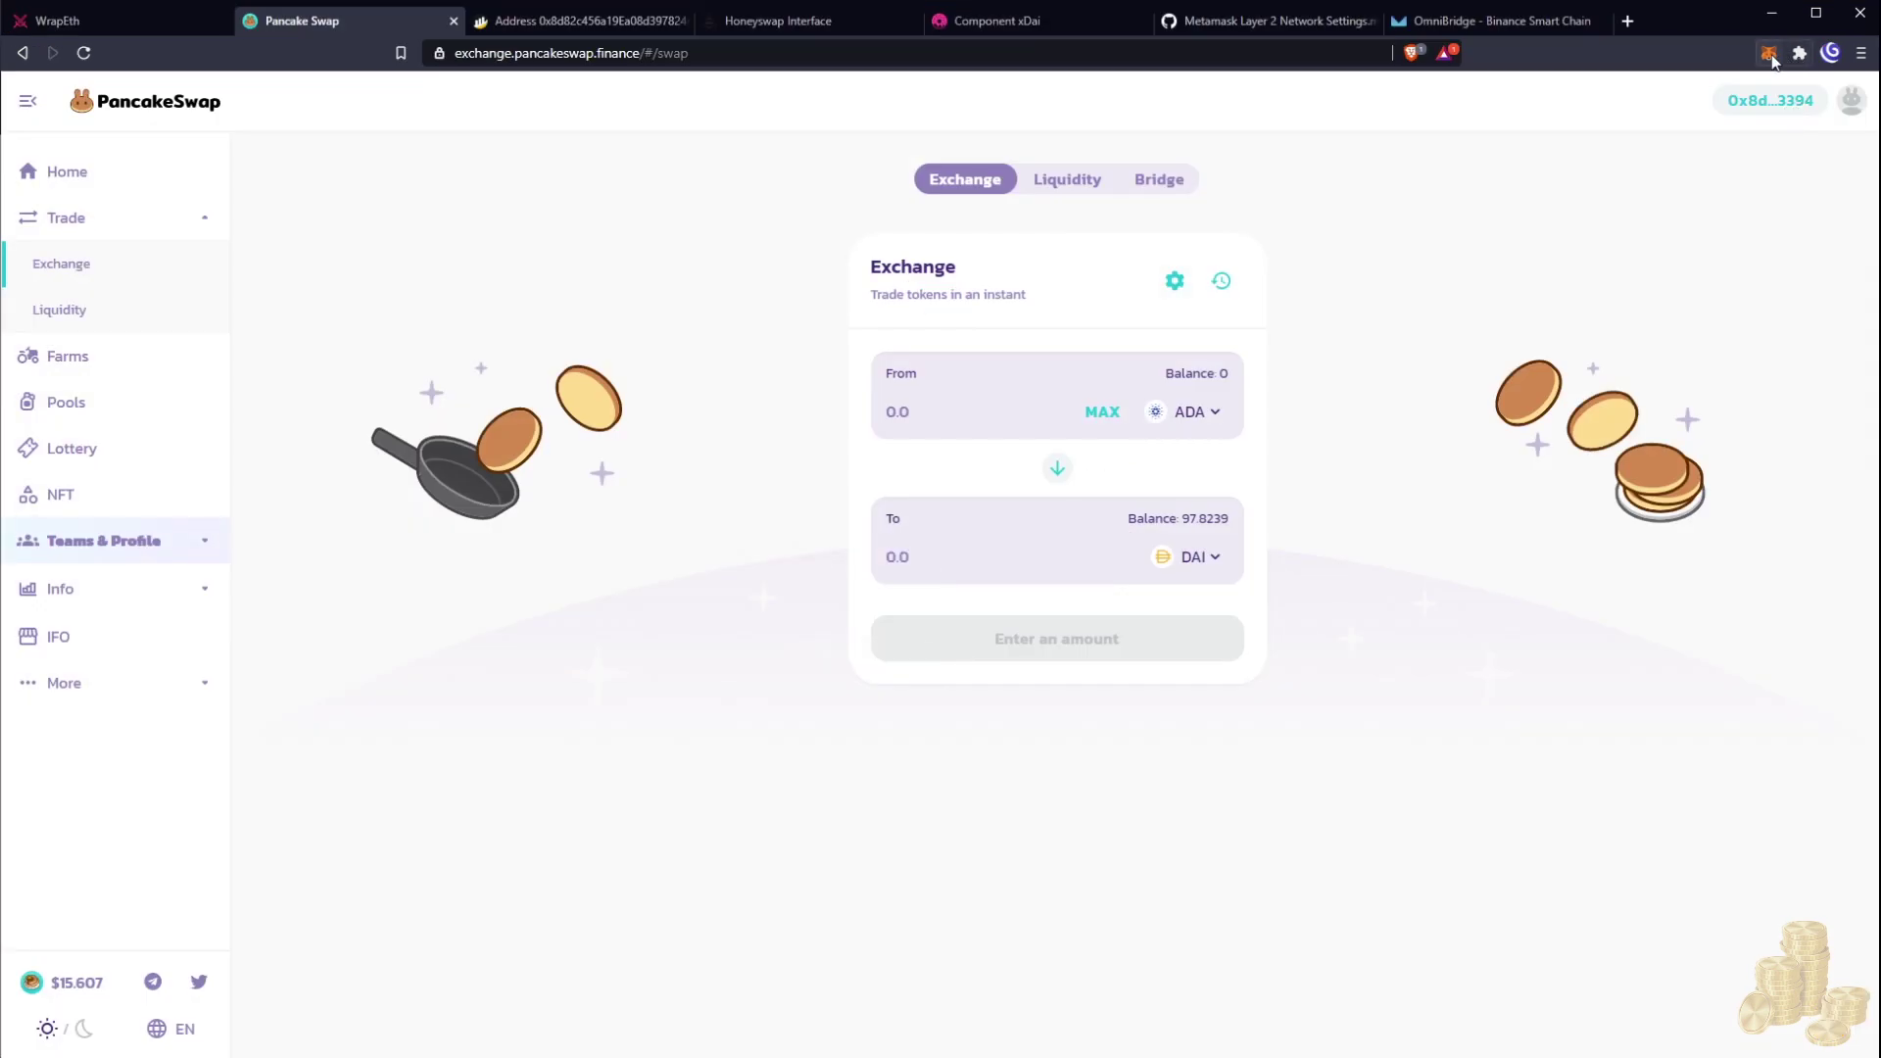
left_click(1771, 54)
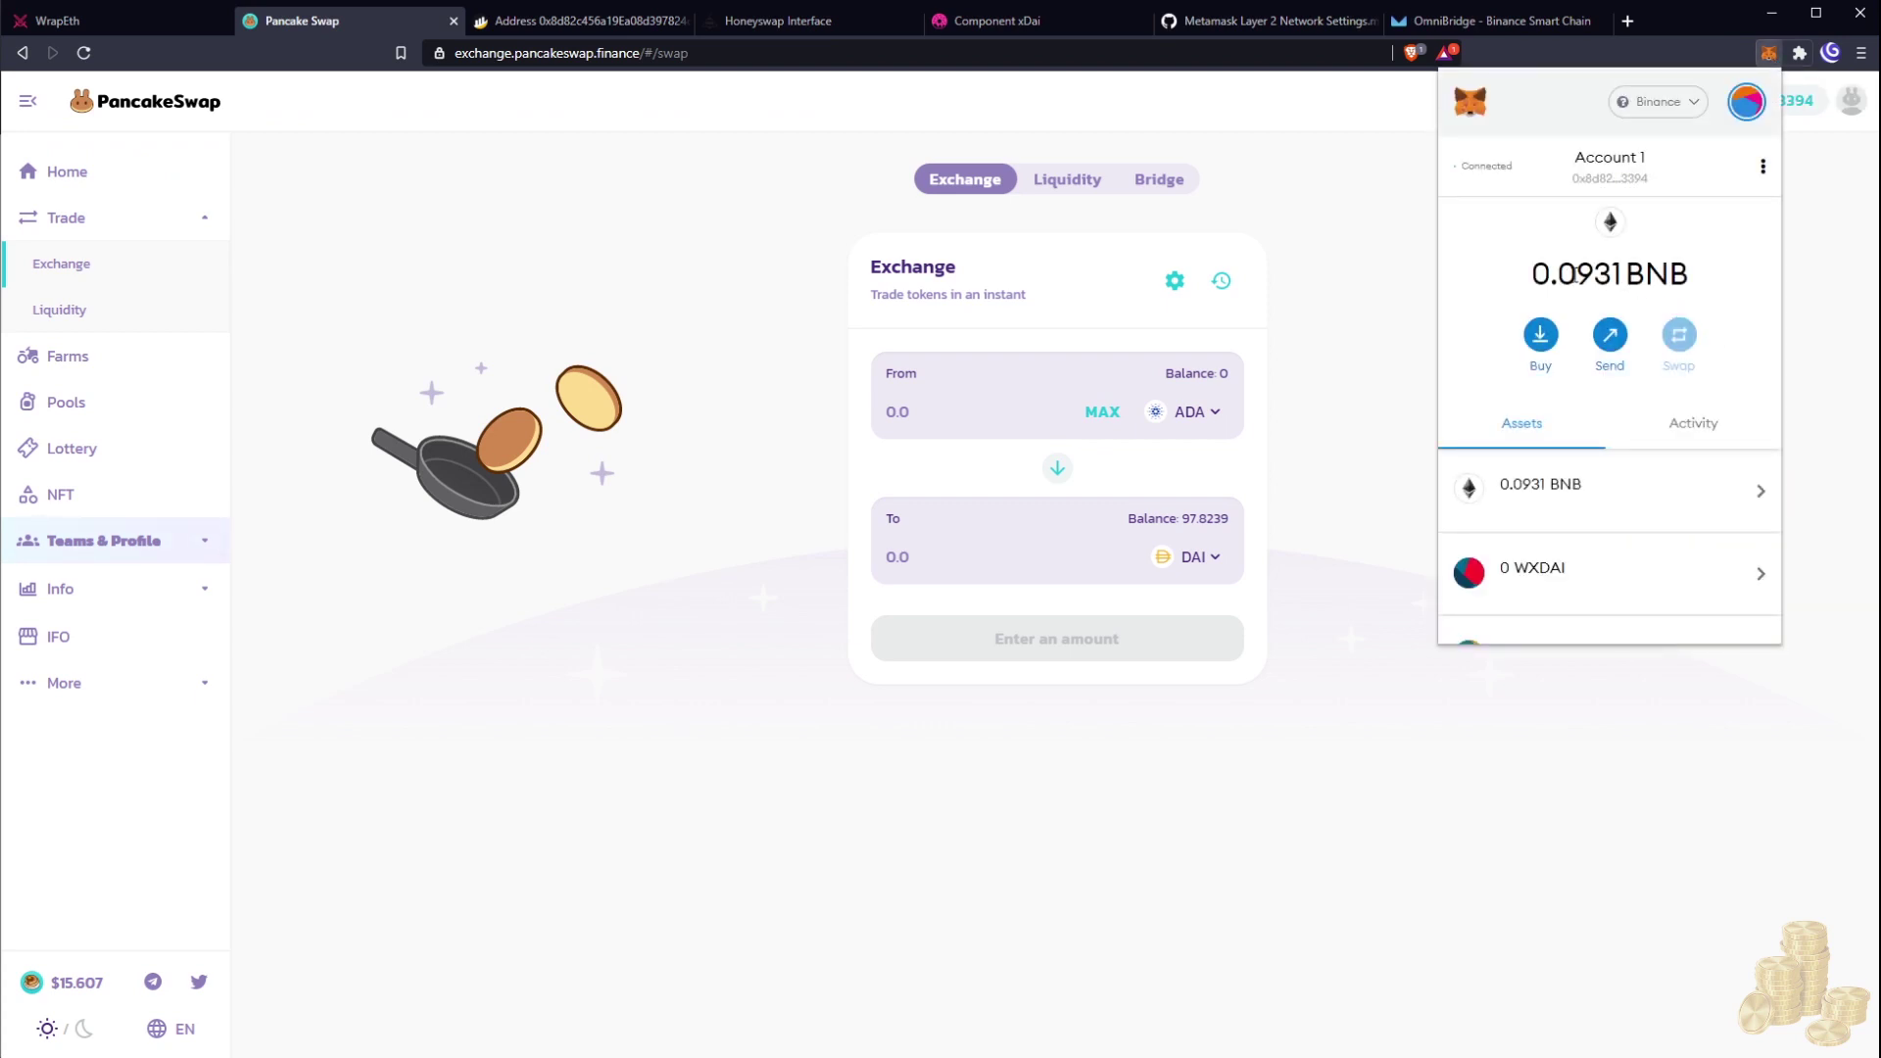
left_click_drag(1577, 274, 1623, 275)
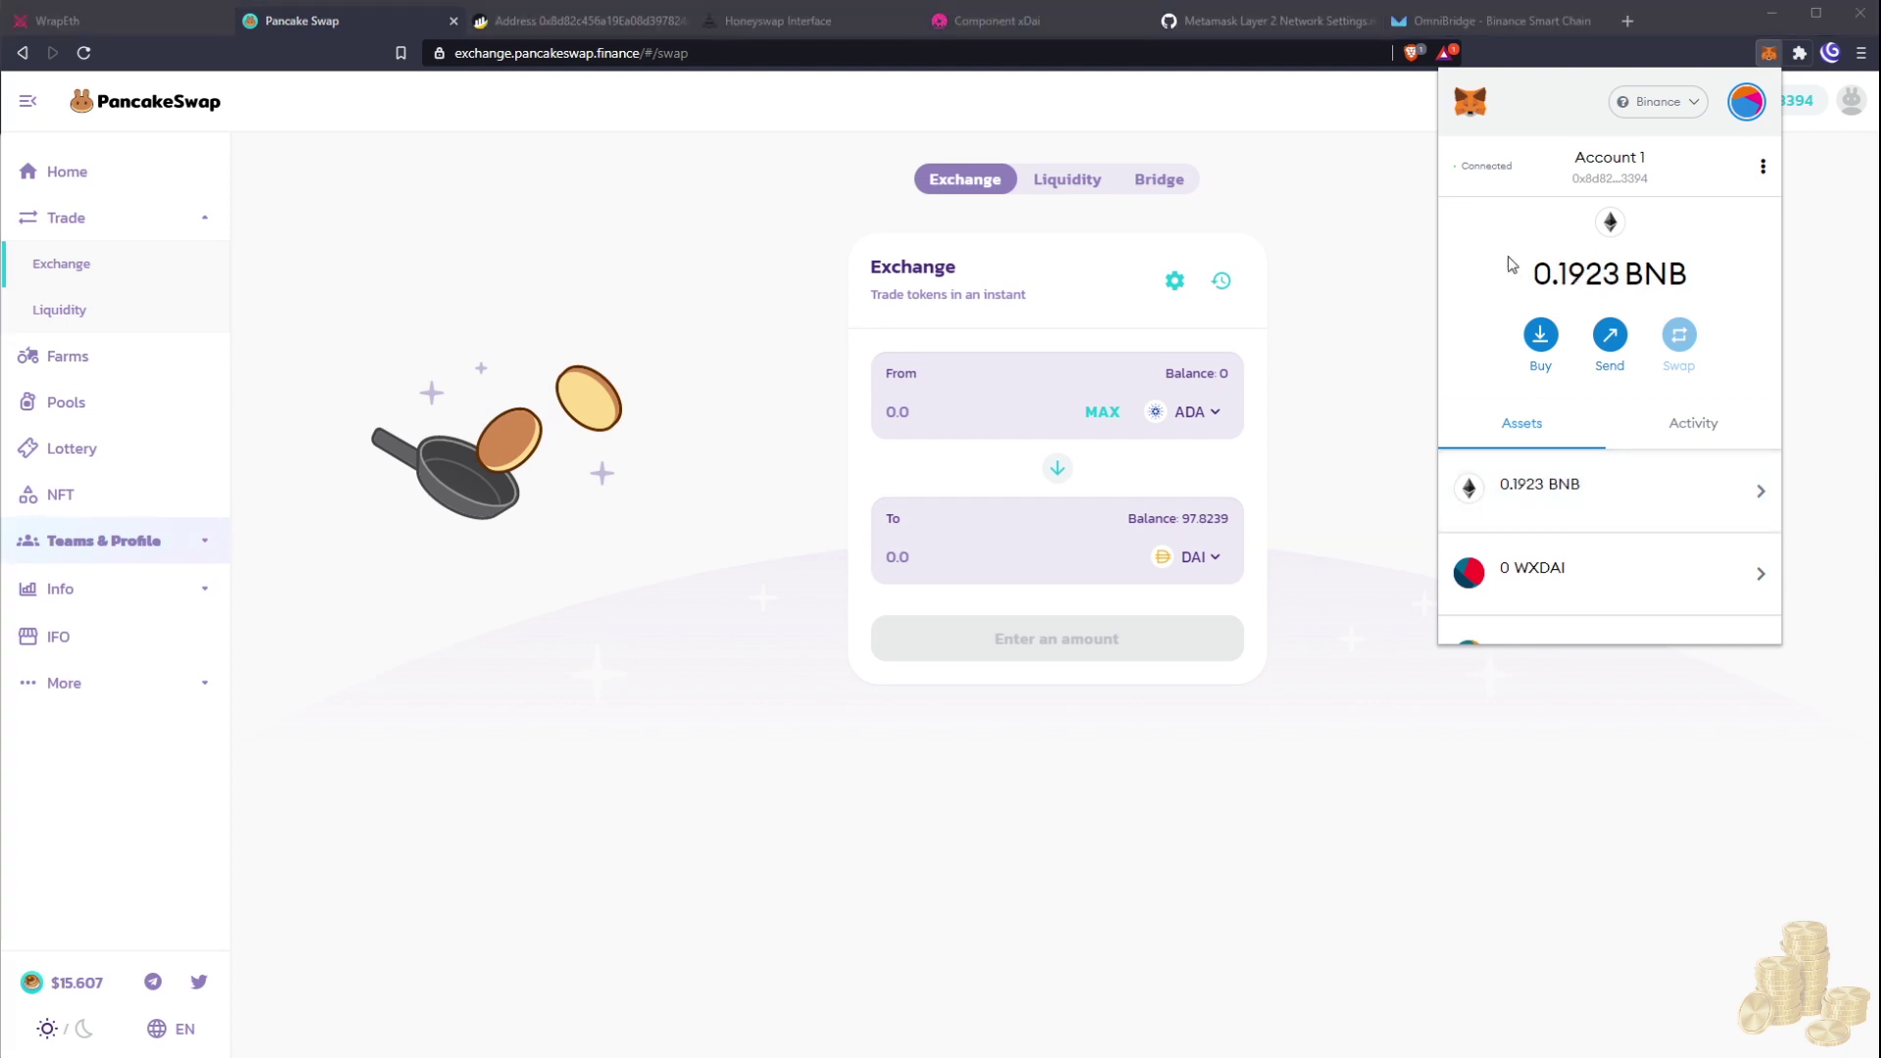
left_click_drag(1569, 275, 1619, 278)
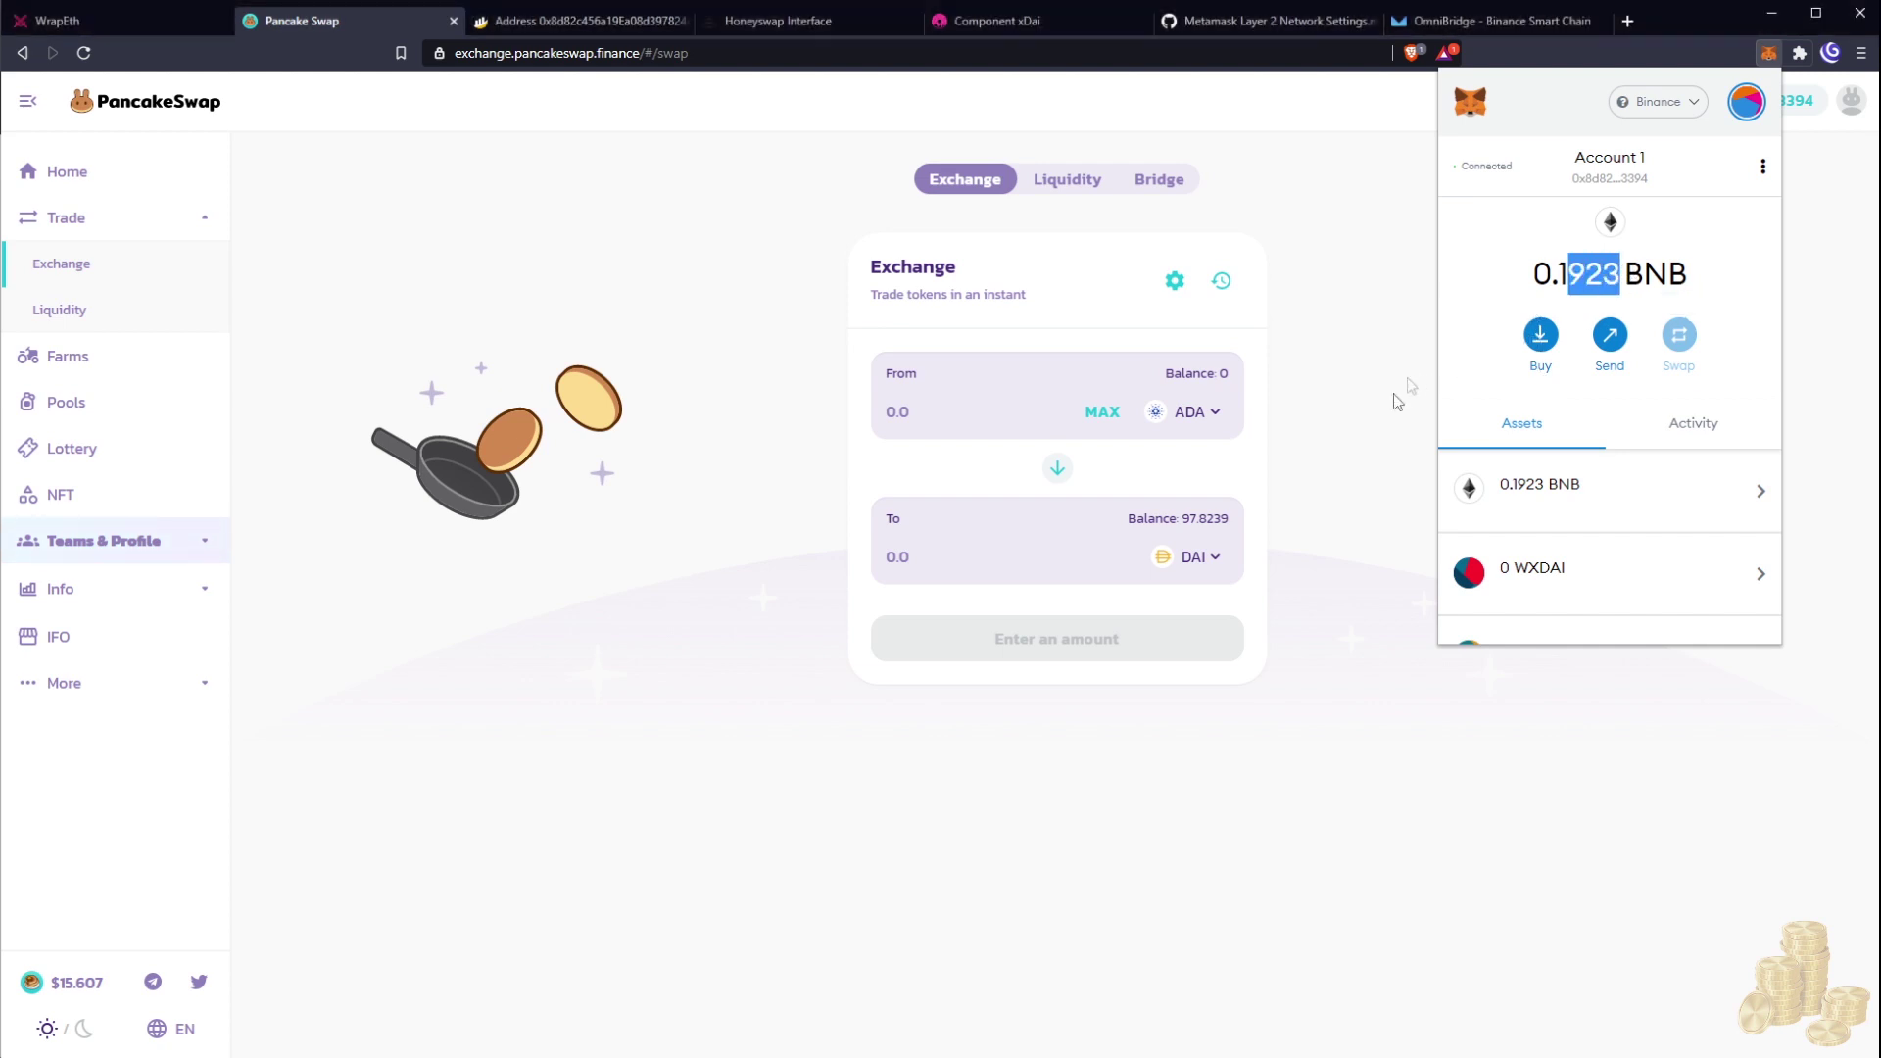
left_click(1344, 463)
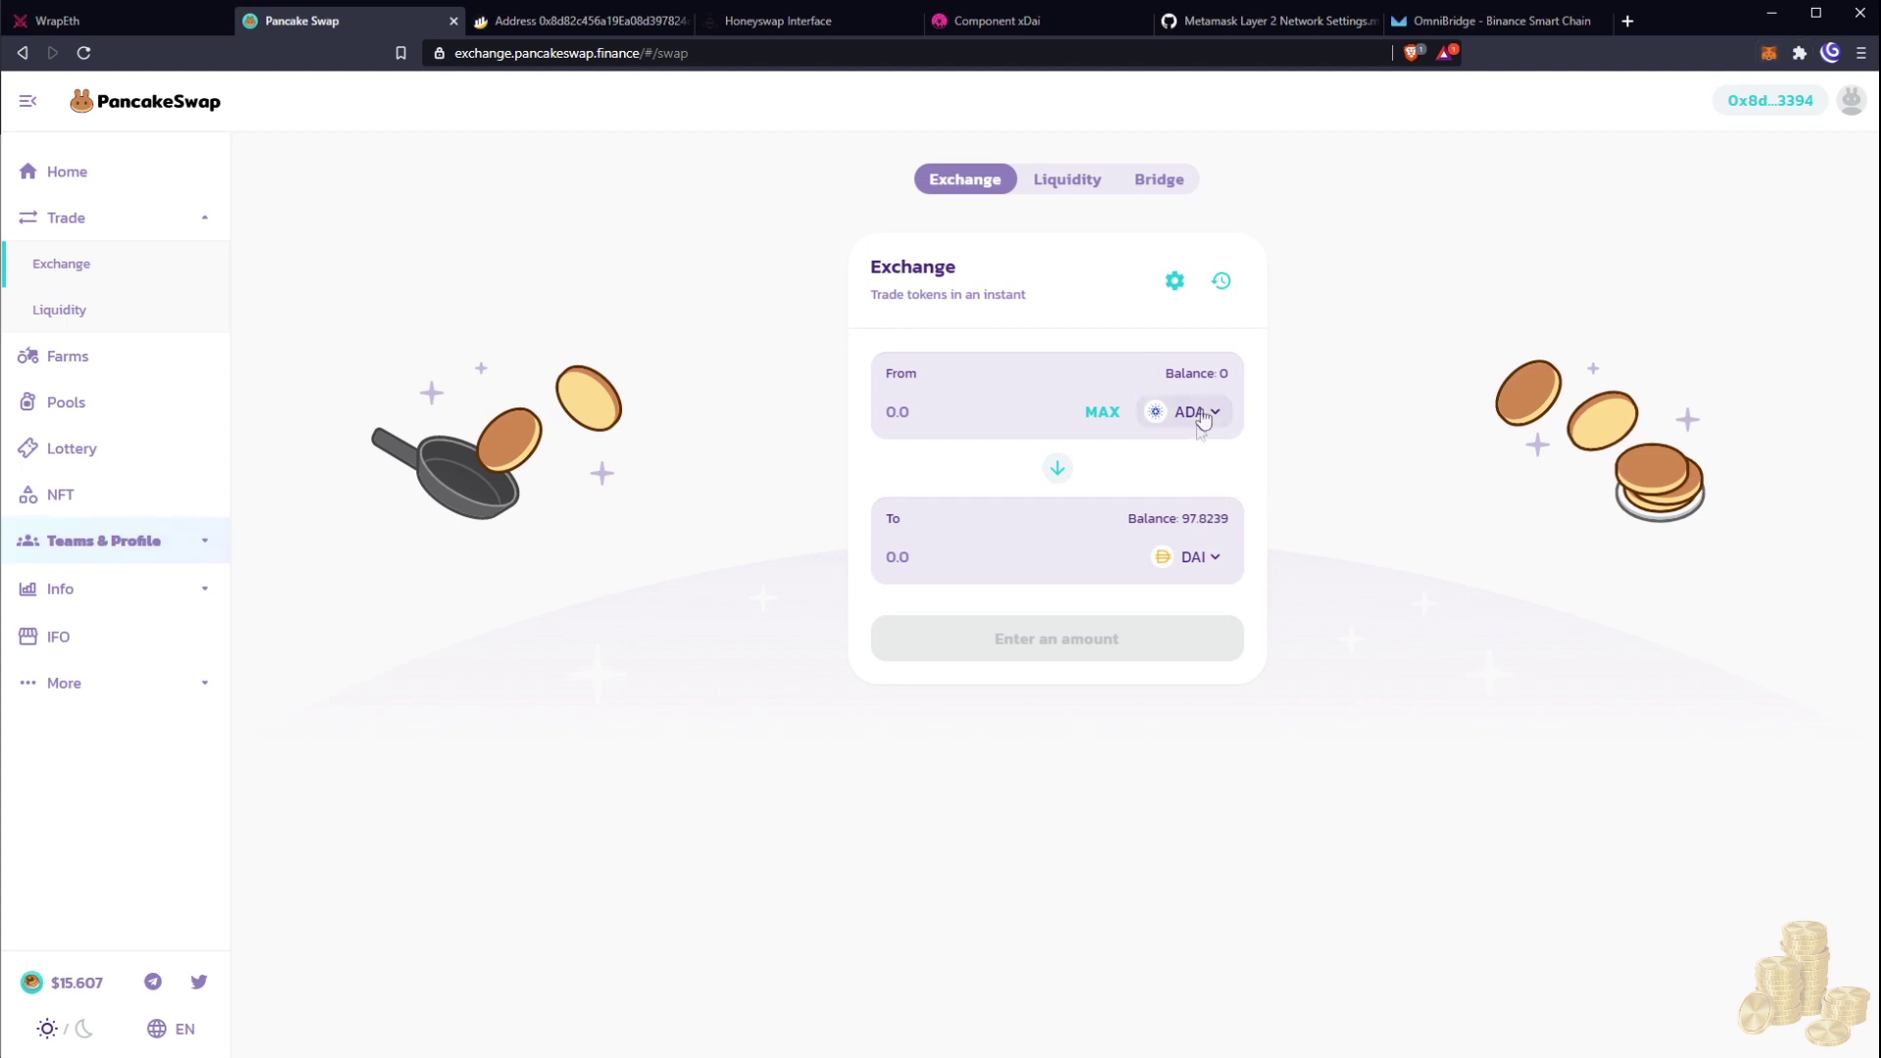
Set BNB as the token to swap from, with an amount of 0.1
left_click(1193, 413)
type("bnb")
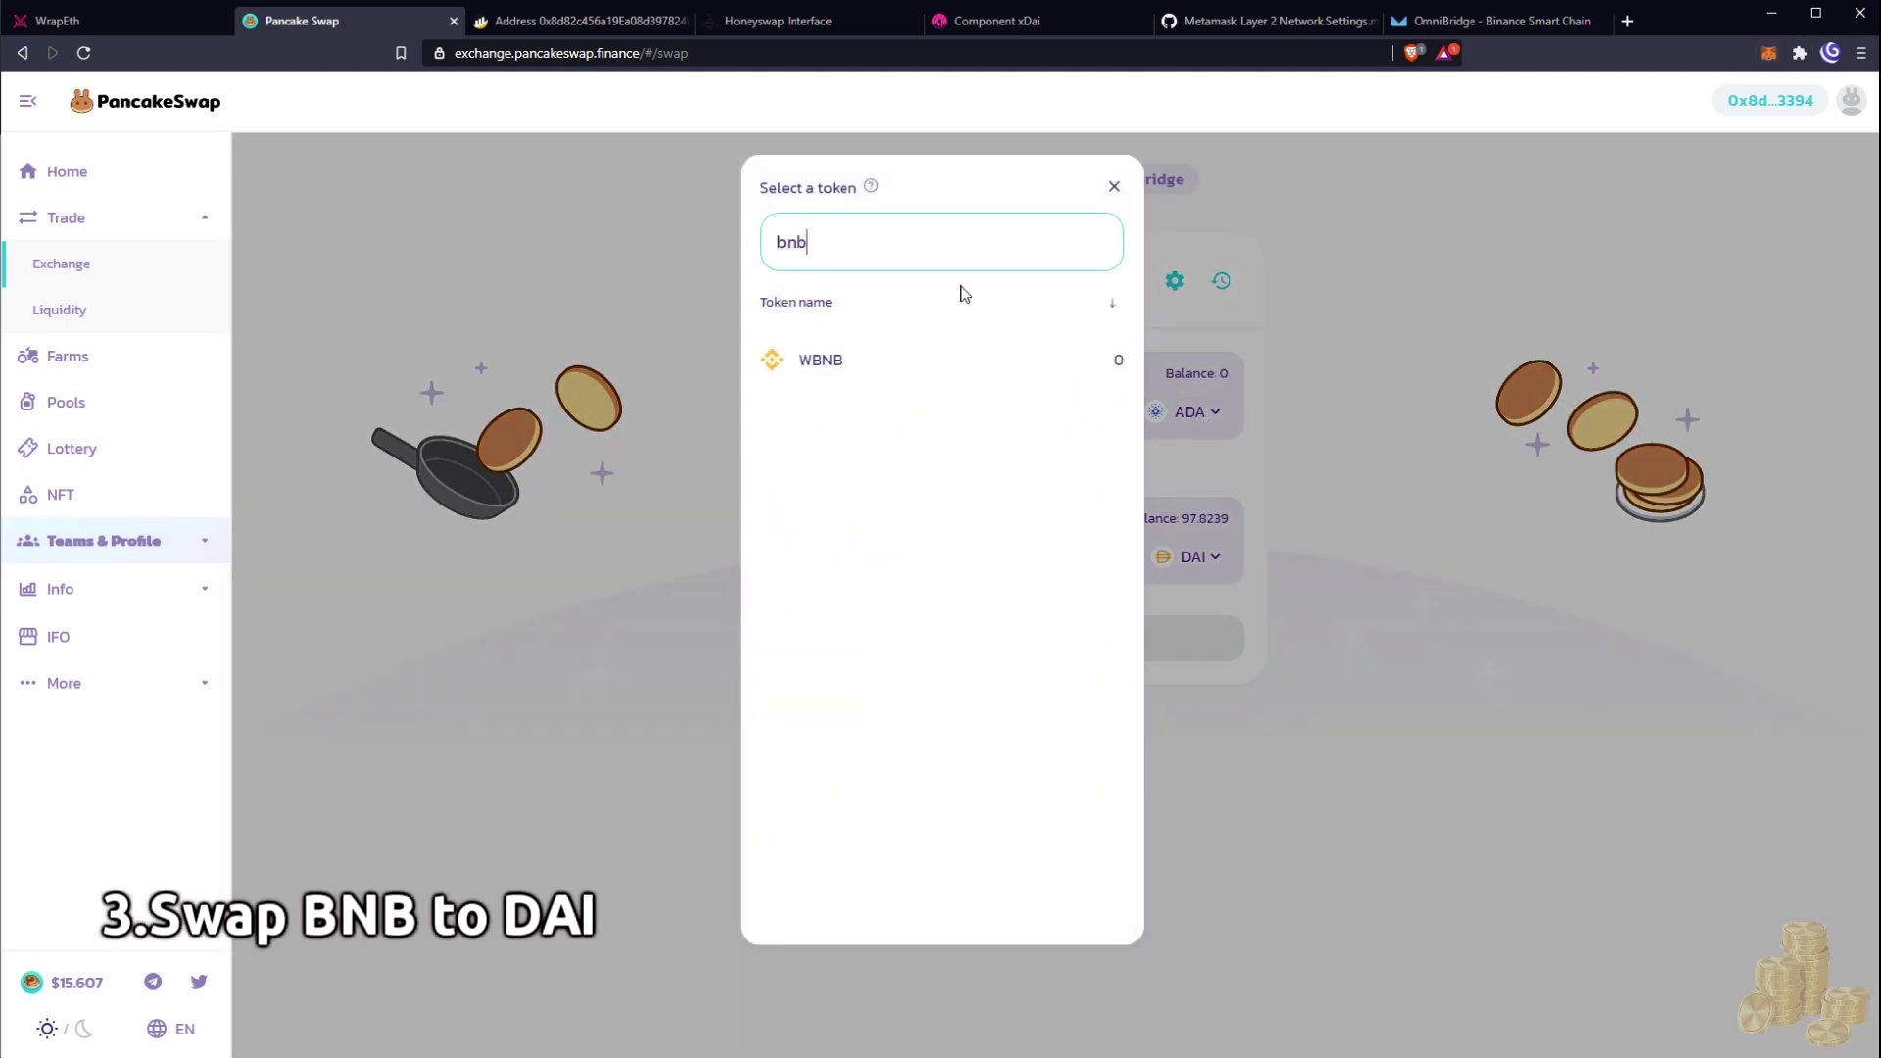
key("BackSpace")
key("BackSpace")
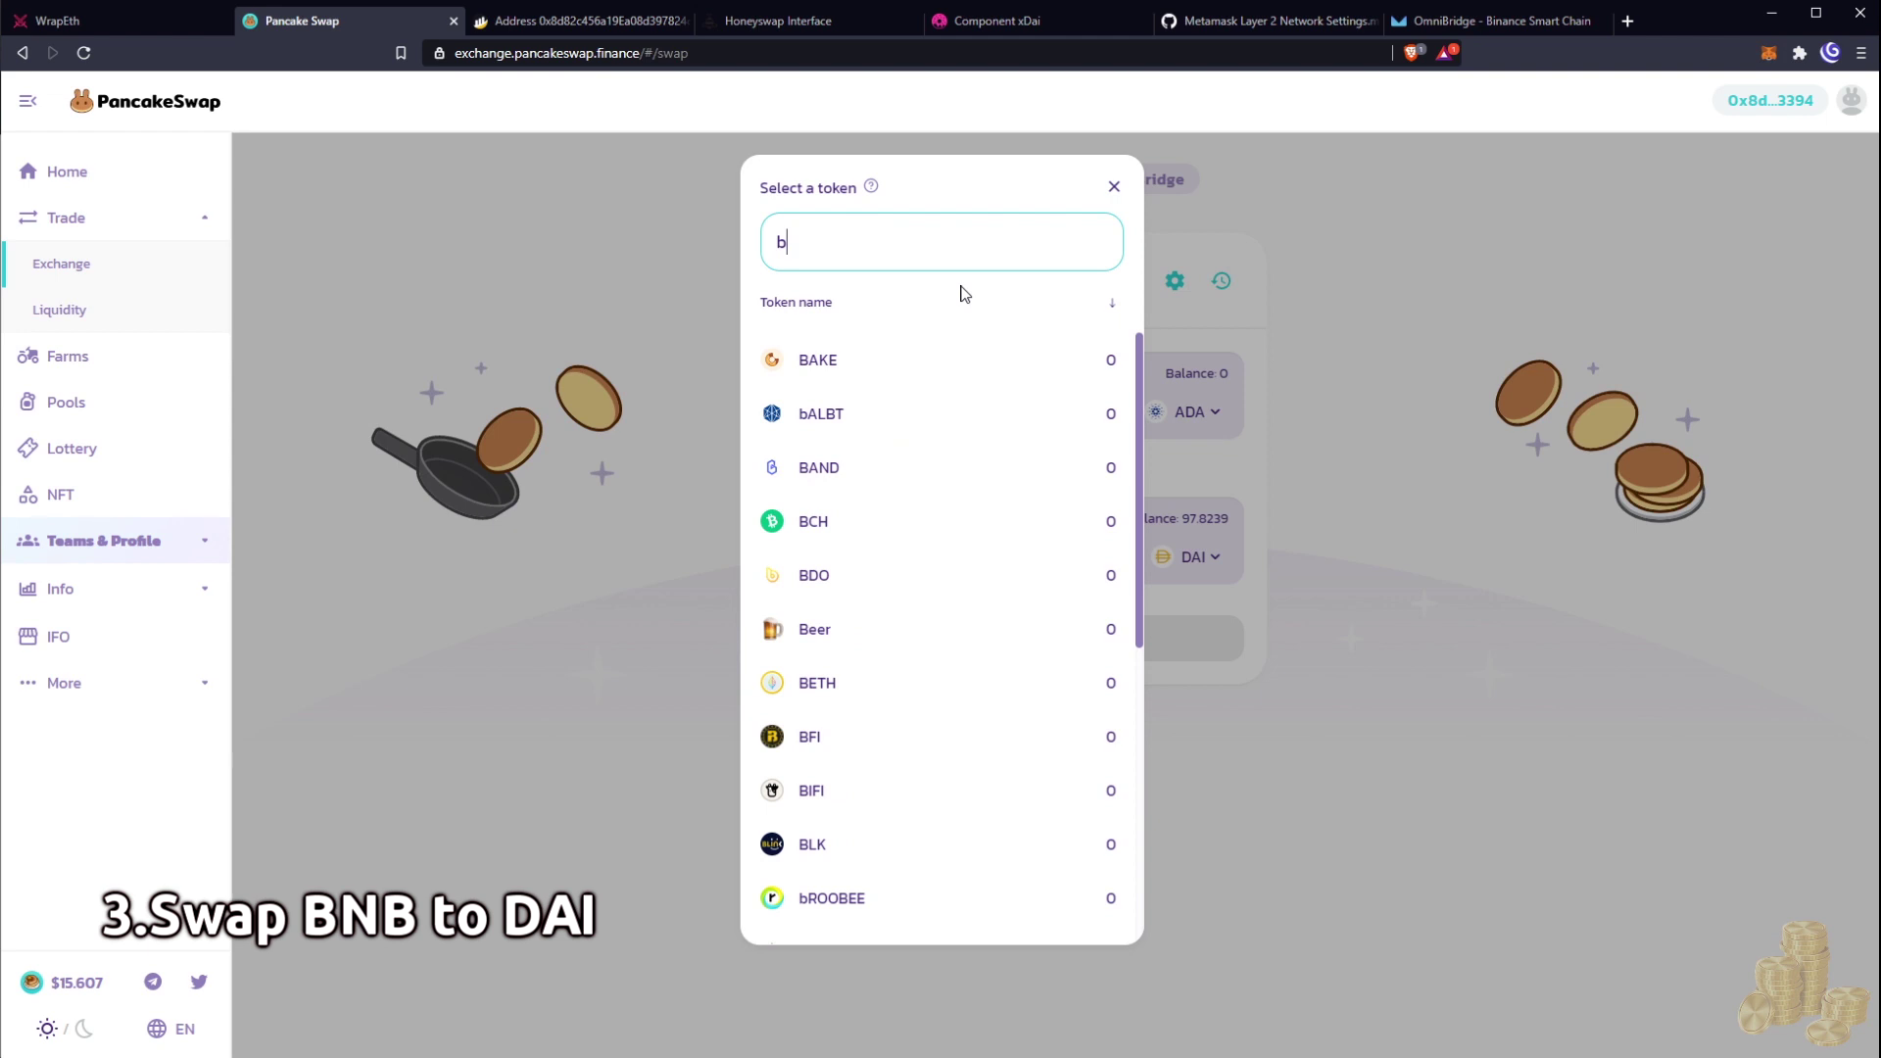
key("BackSpace")
left_click(921, 369)
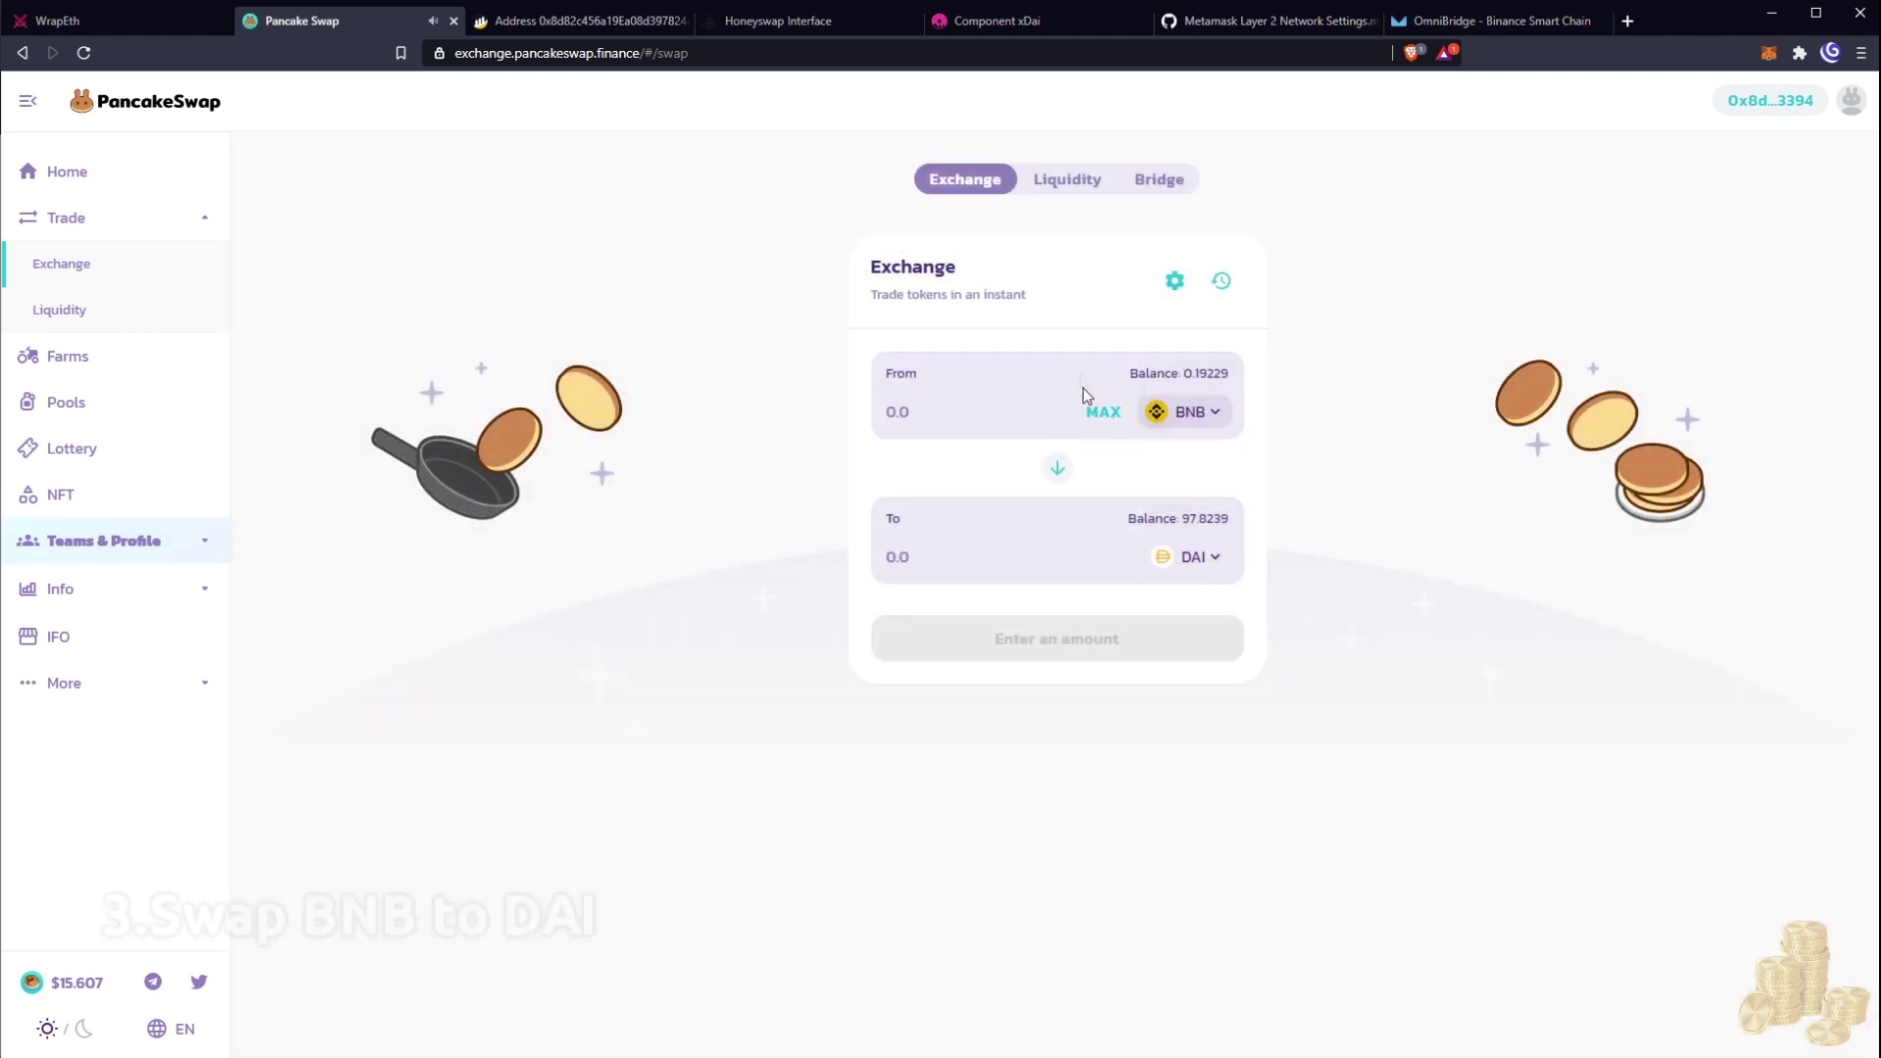
left_click(968, 409)
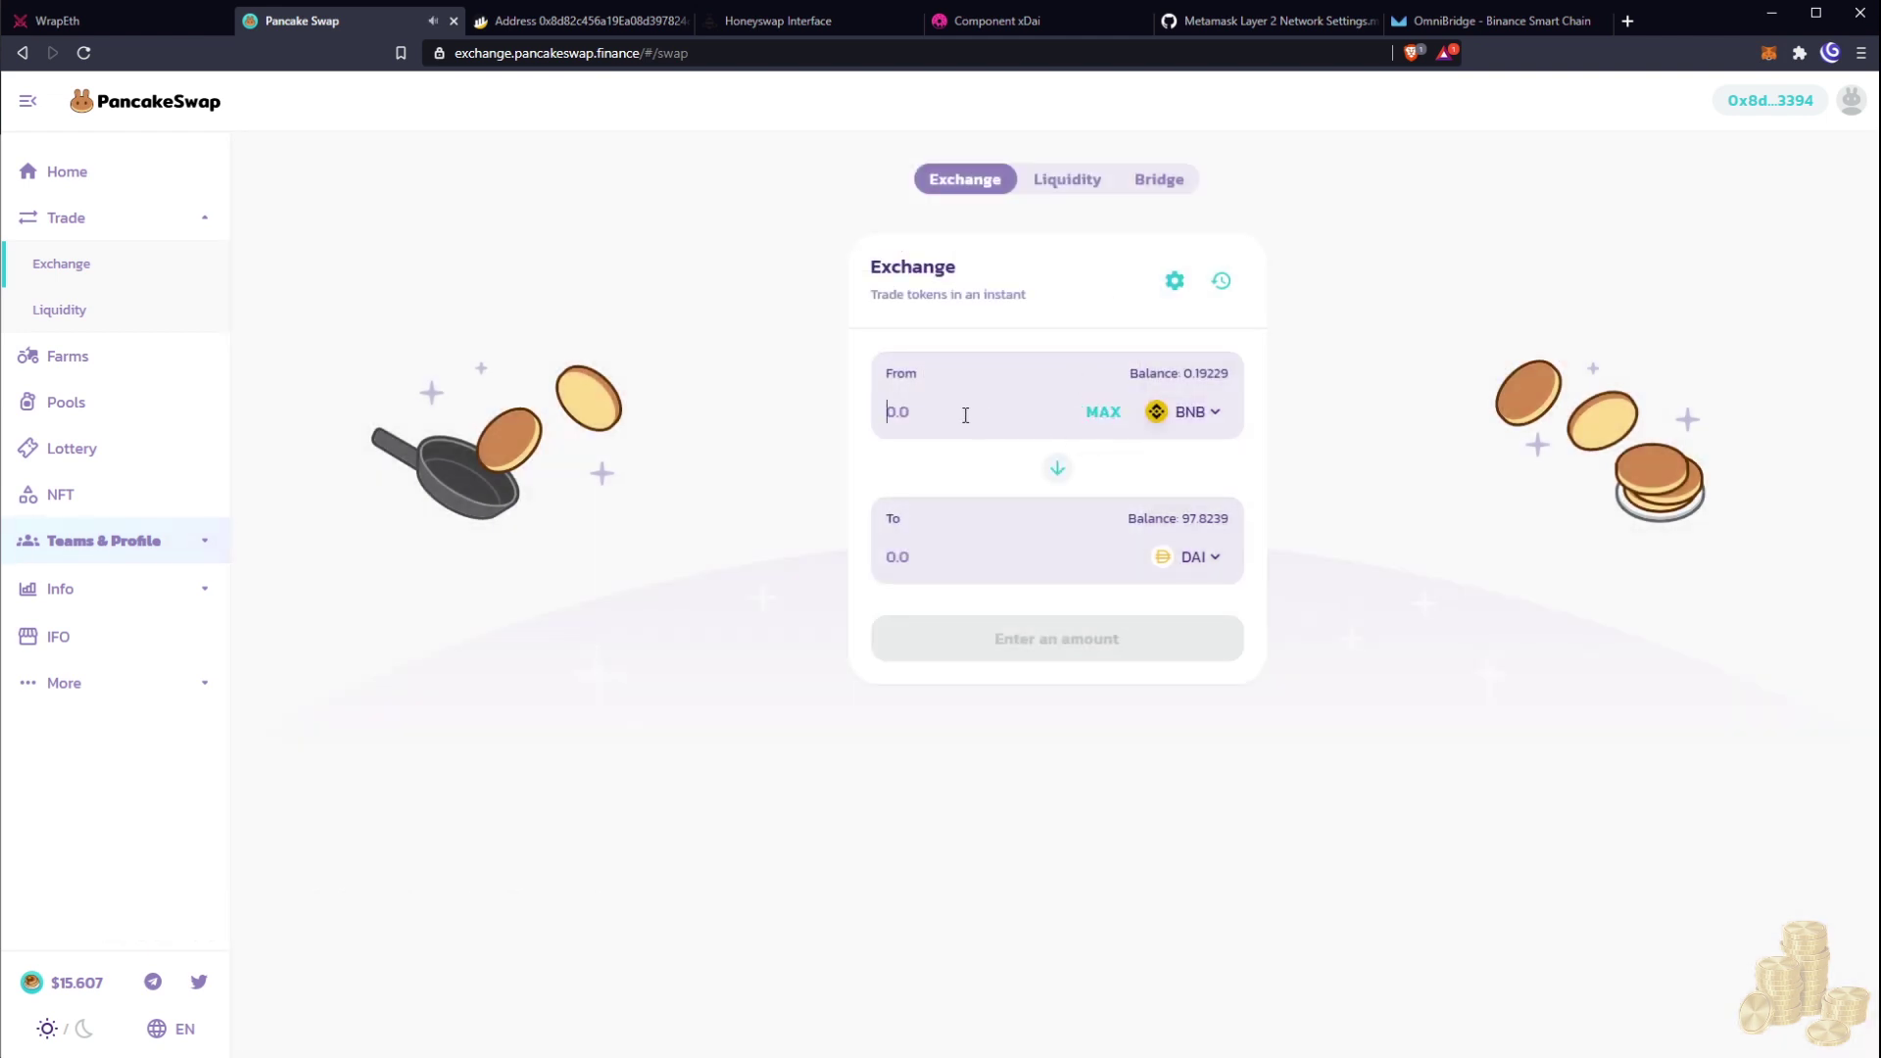
type("0.1")
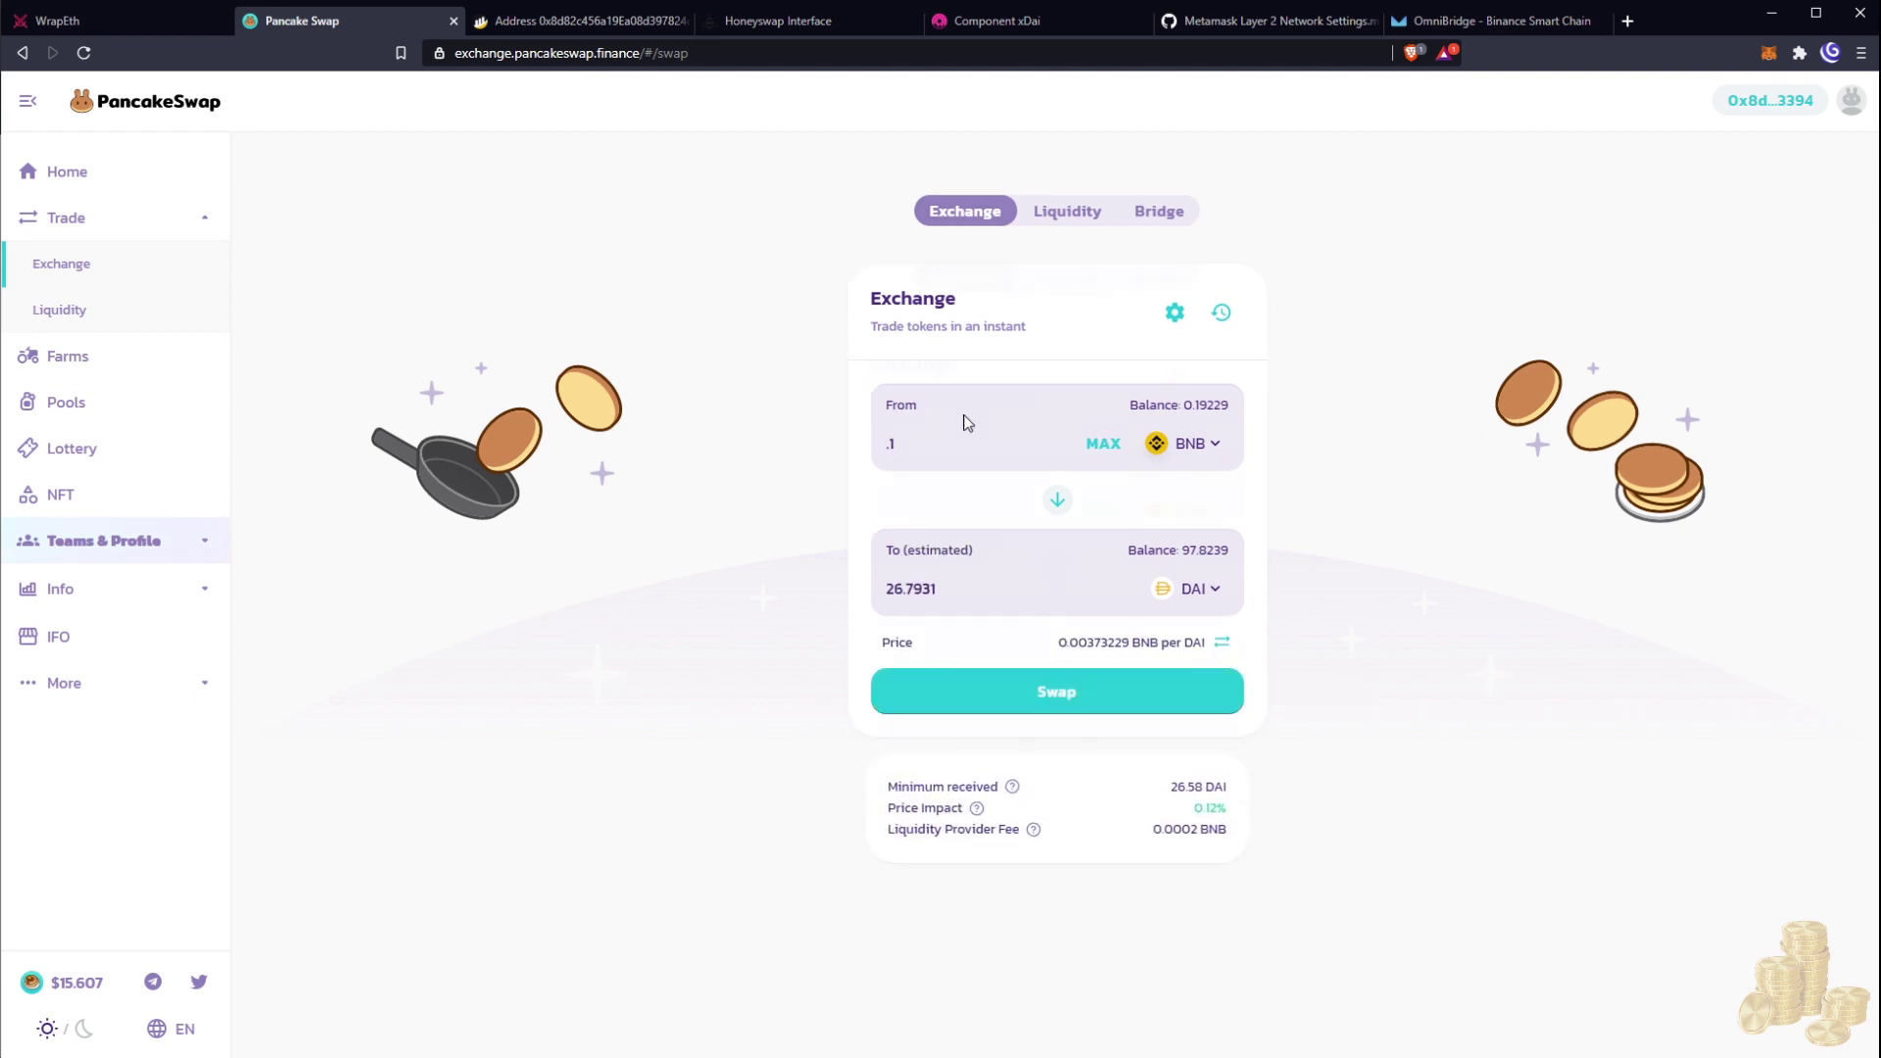
Search for 'dai' and pick DAI as the token to receive
left_click(1171, 656)
type("dai")
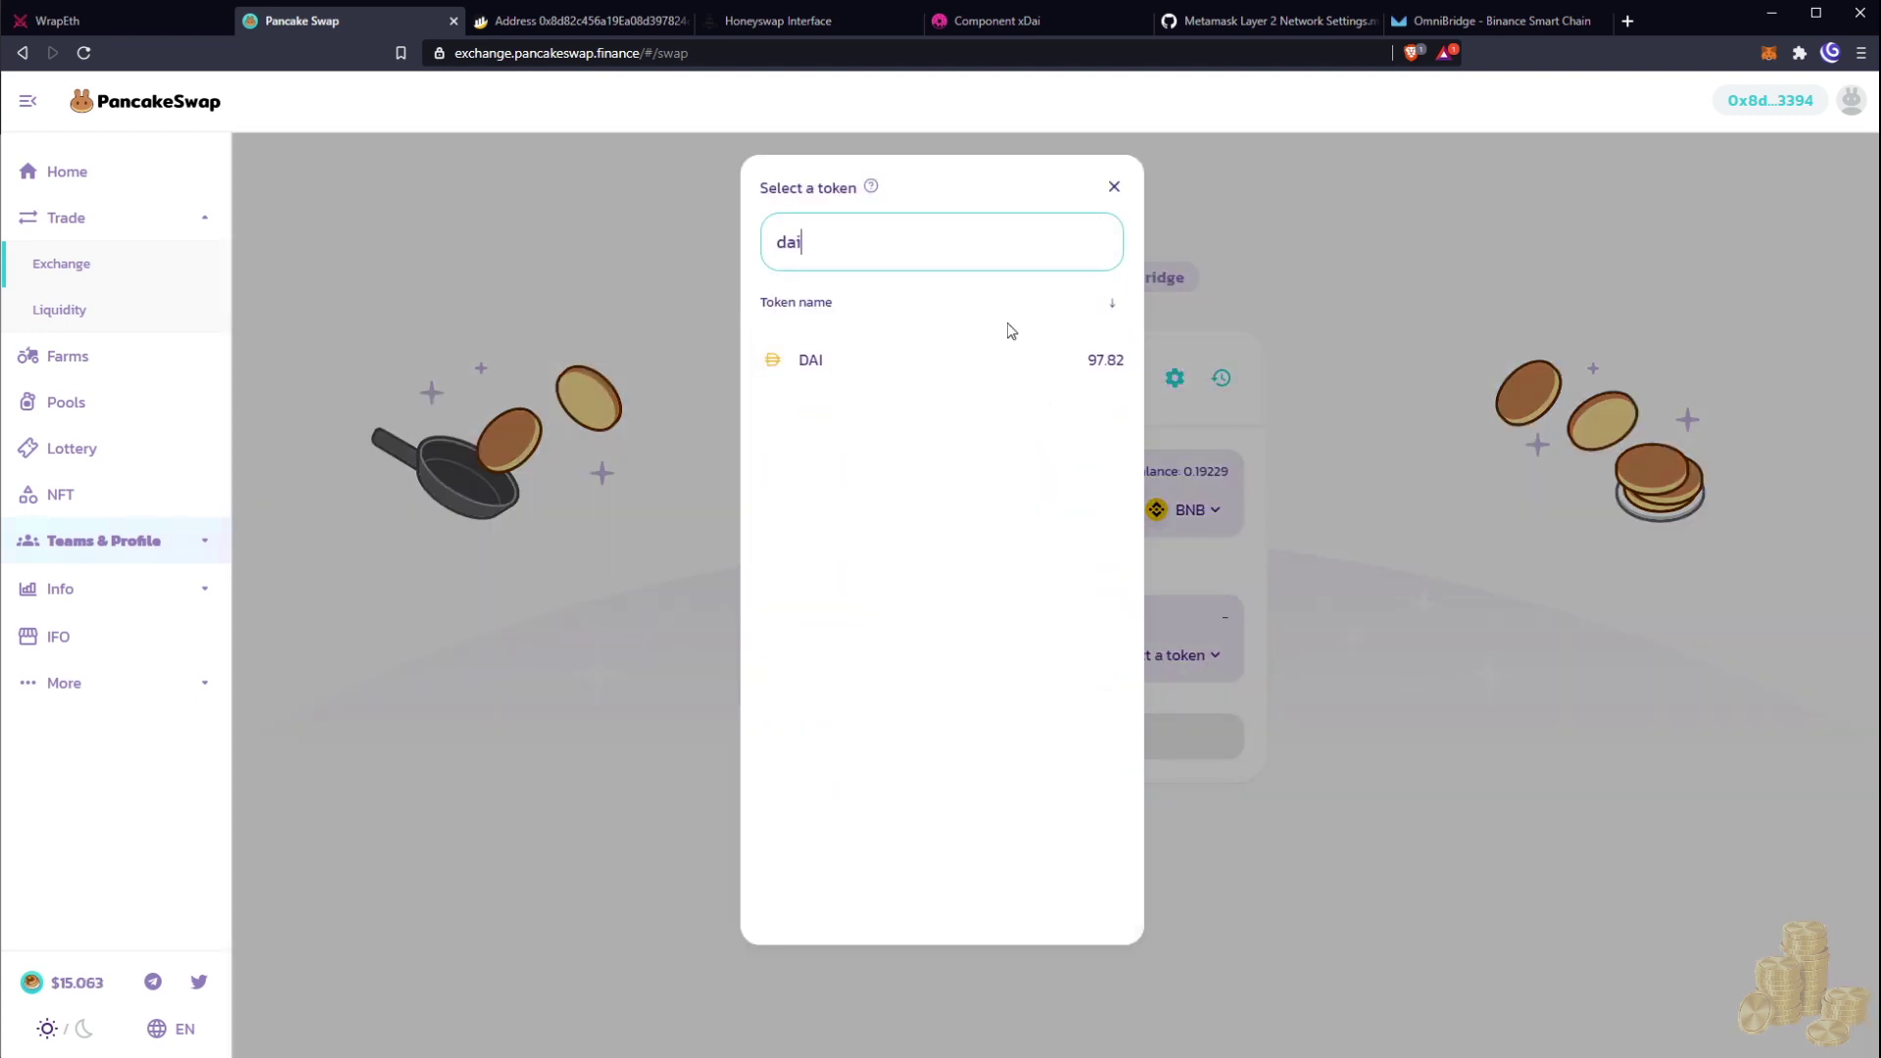
left_click(978, 378)
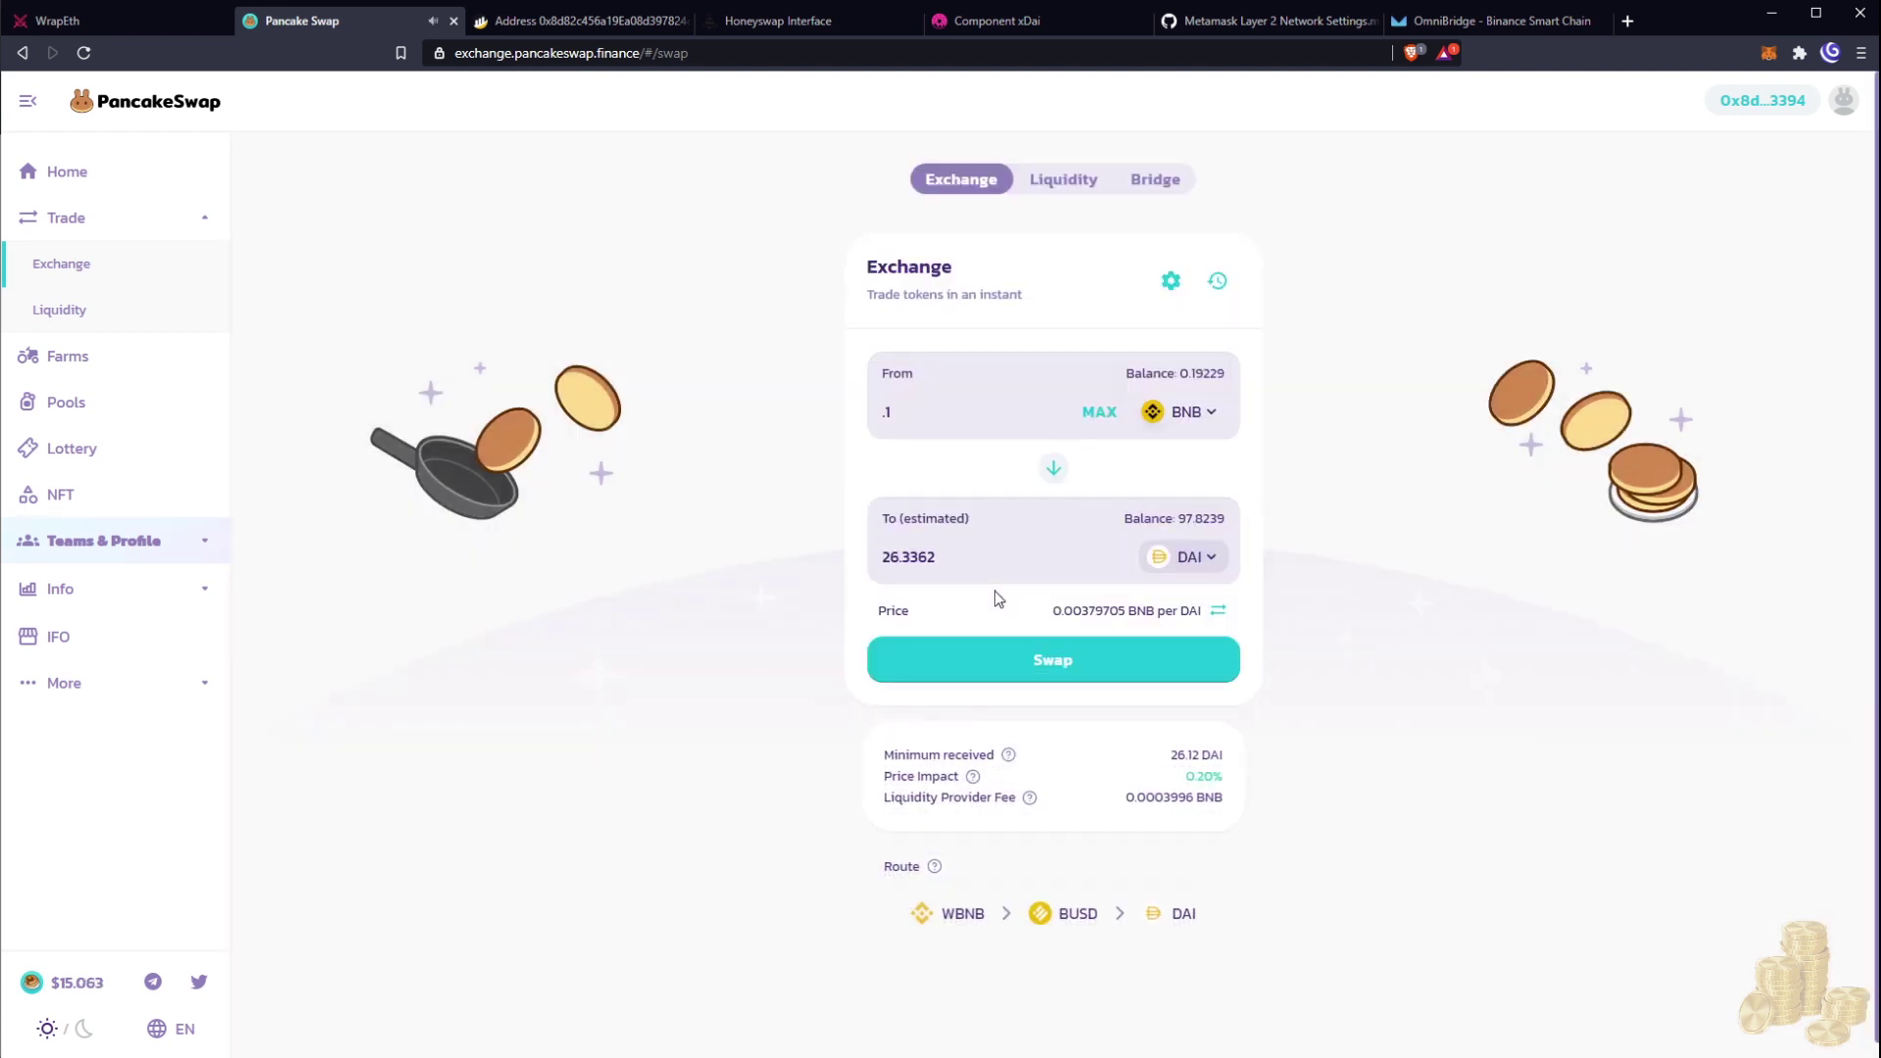
Confirm the BNB-to-DAI swap with the MetaMask gas price lowered to 1, then dismiss the failure
left_click(1010, 659)
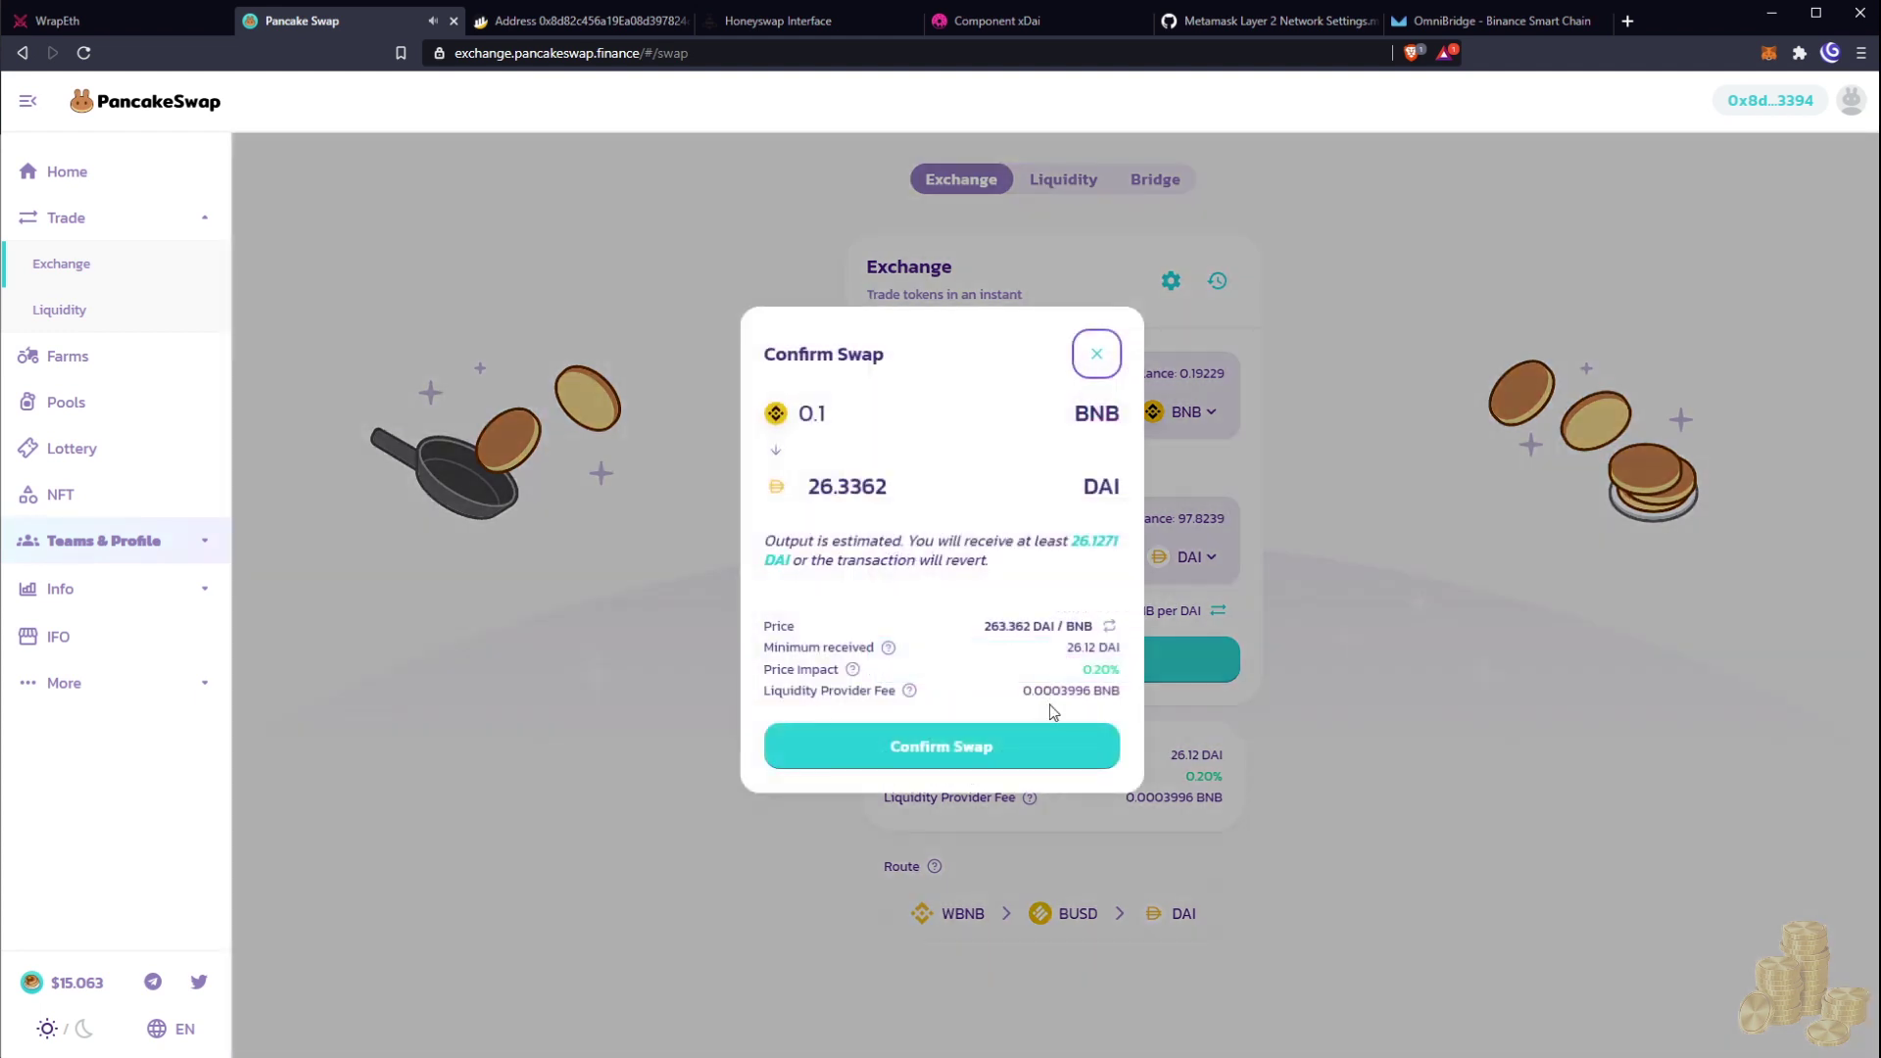
left_click(1011, 744)
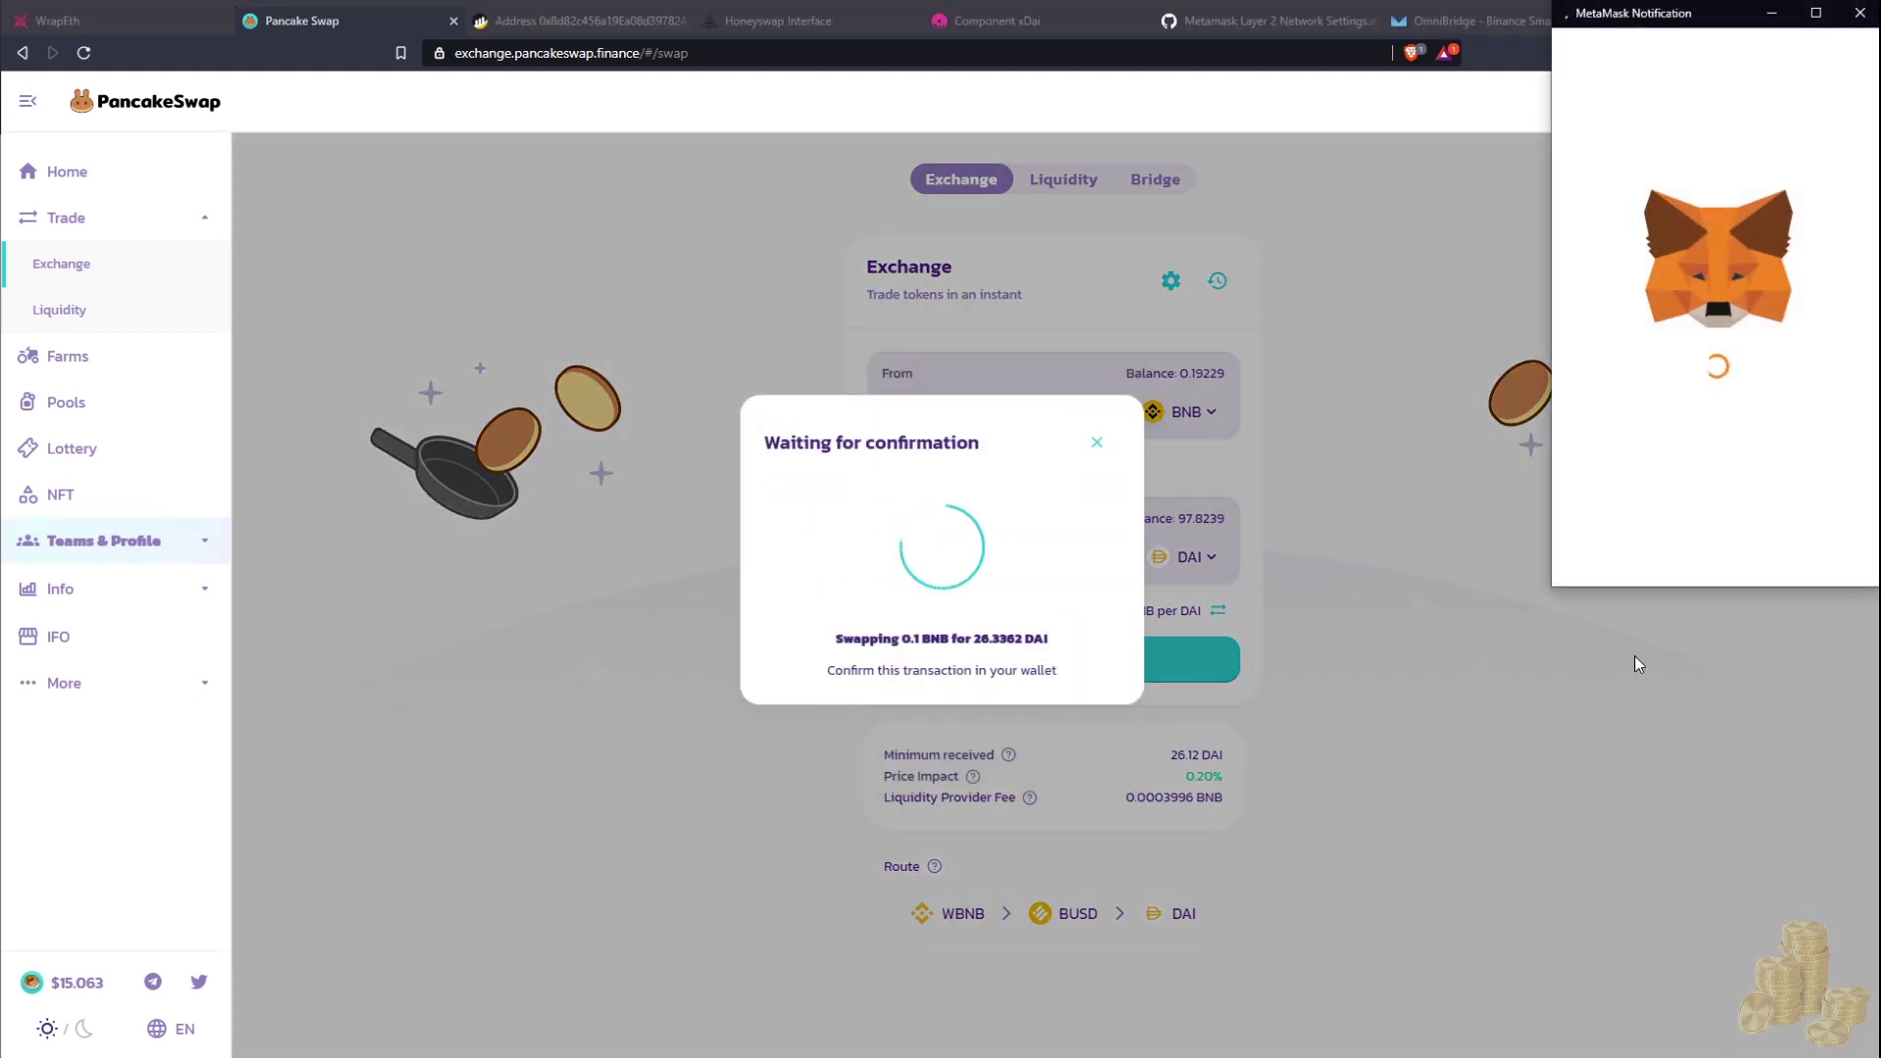
double_click(1592, 372)
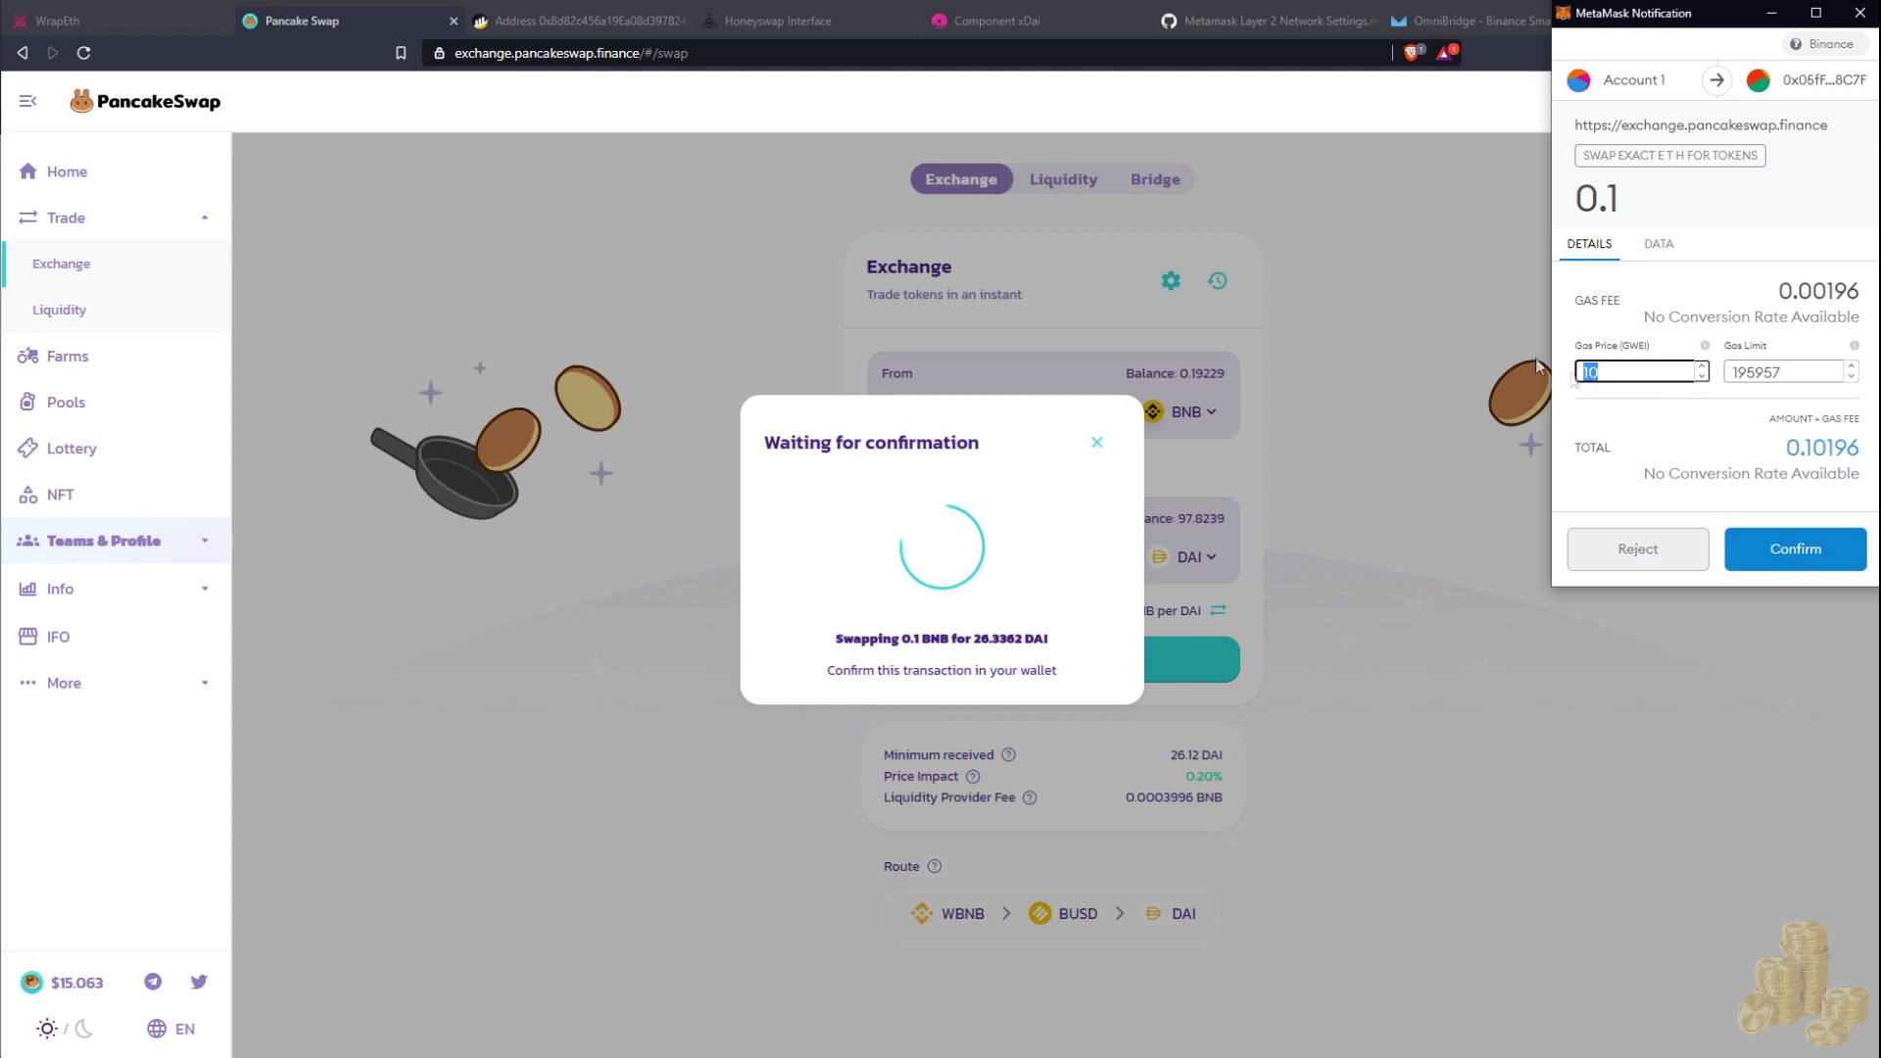
type("1")
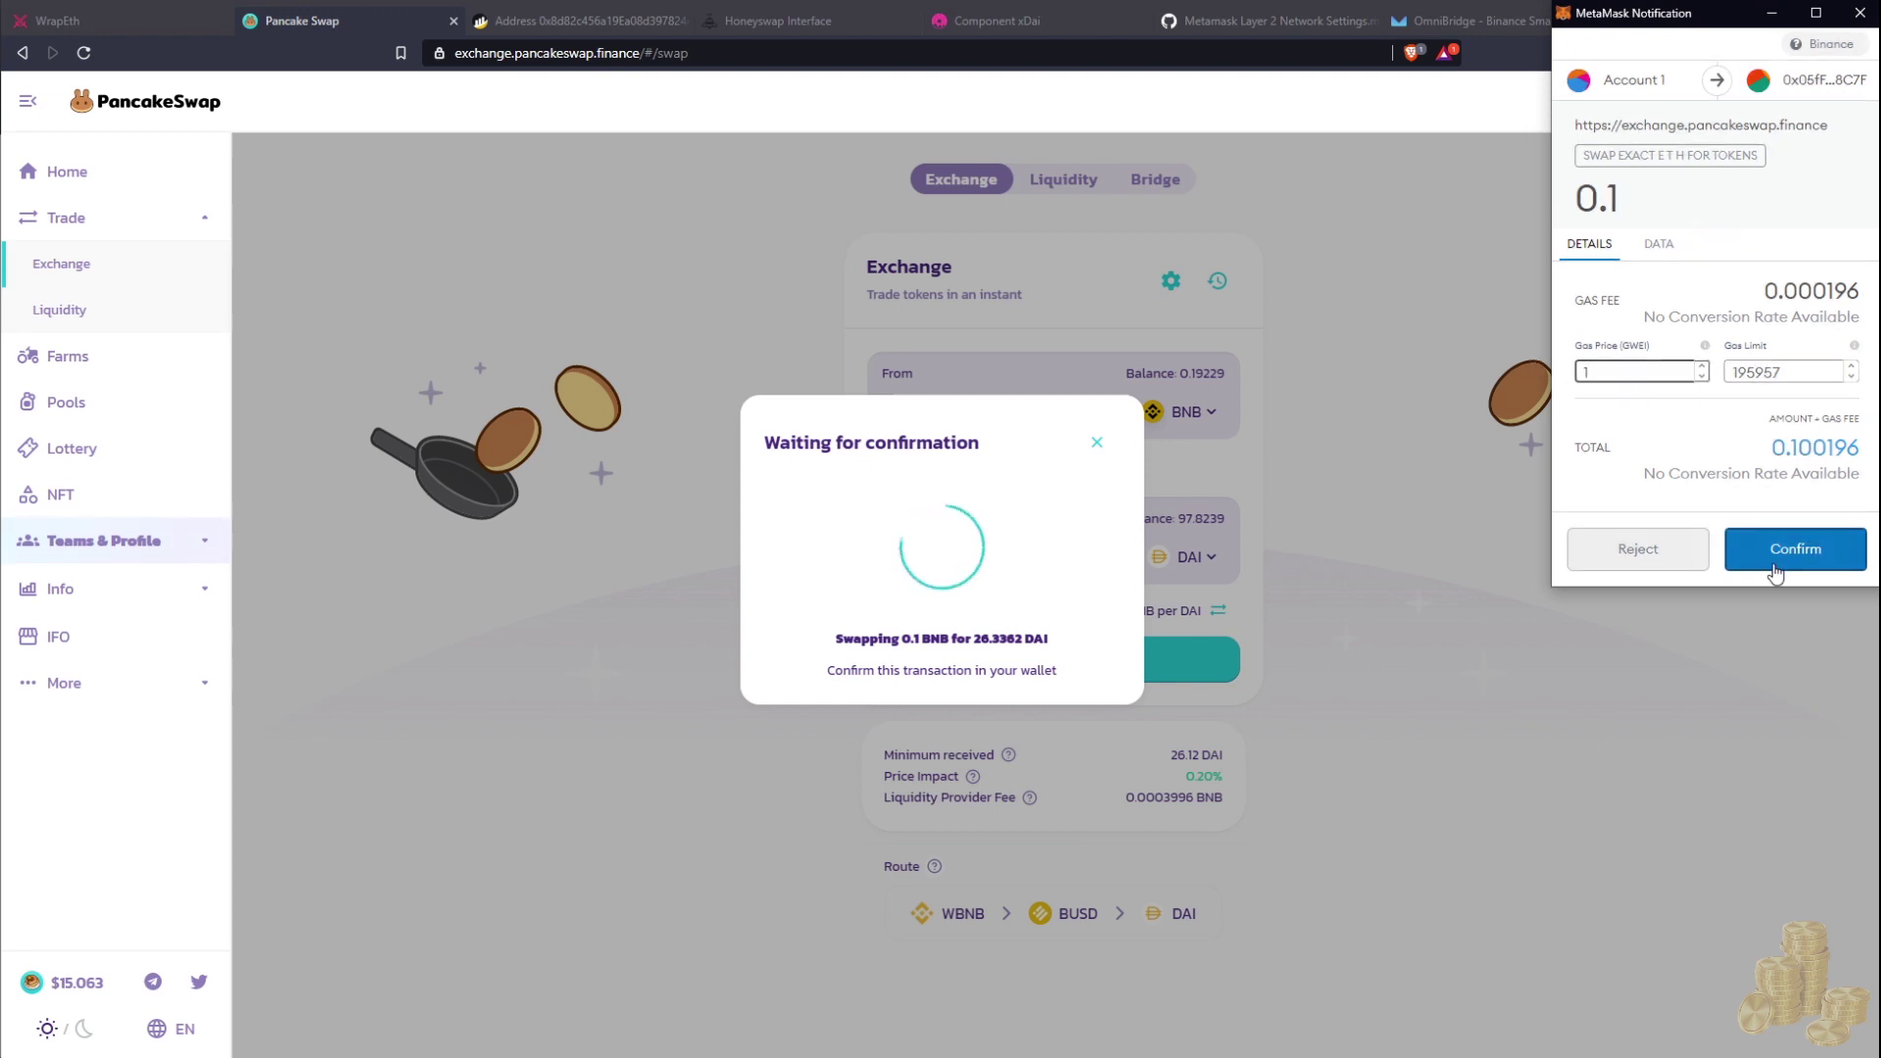
left_click(1793, 551)
left_click(823, 739)
Retry the swap, approve it in MetaMask, and close the transaction-submitted notice
left_click(1053, 659)
left_click(1007, 749)
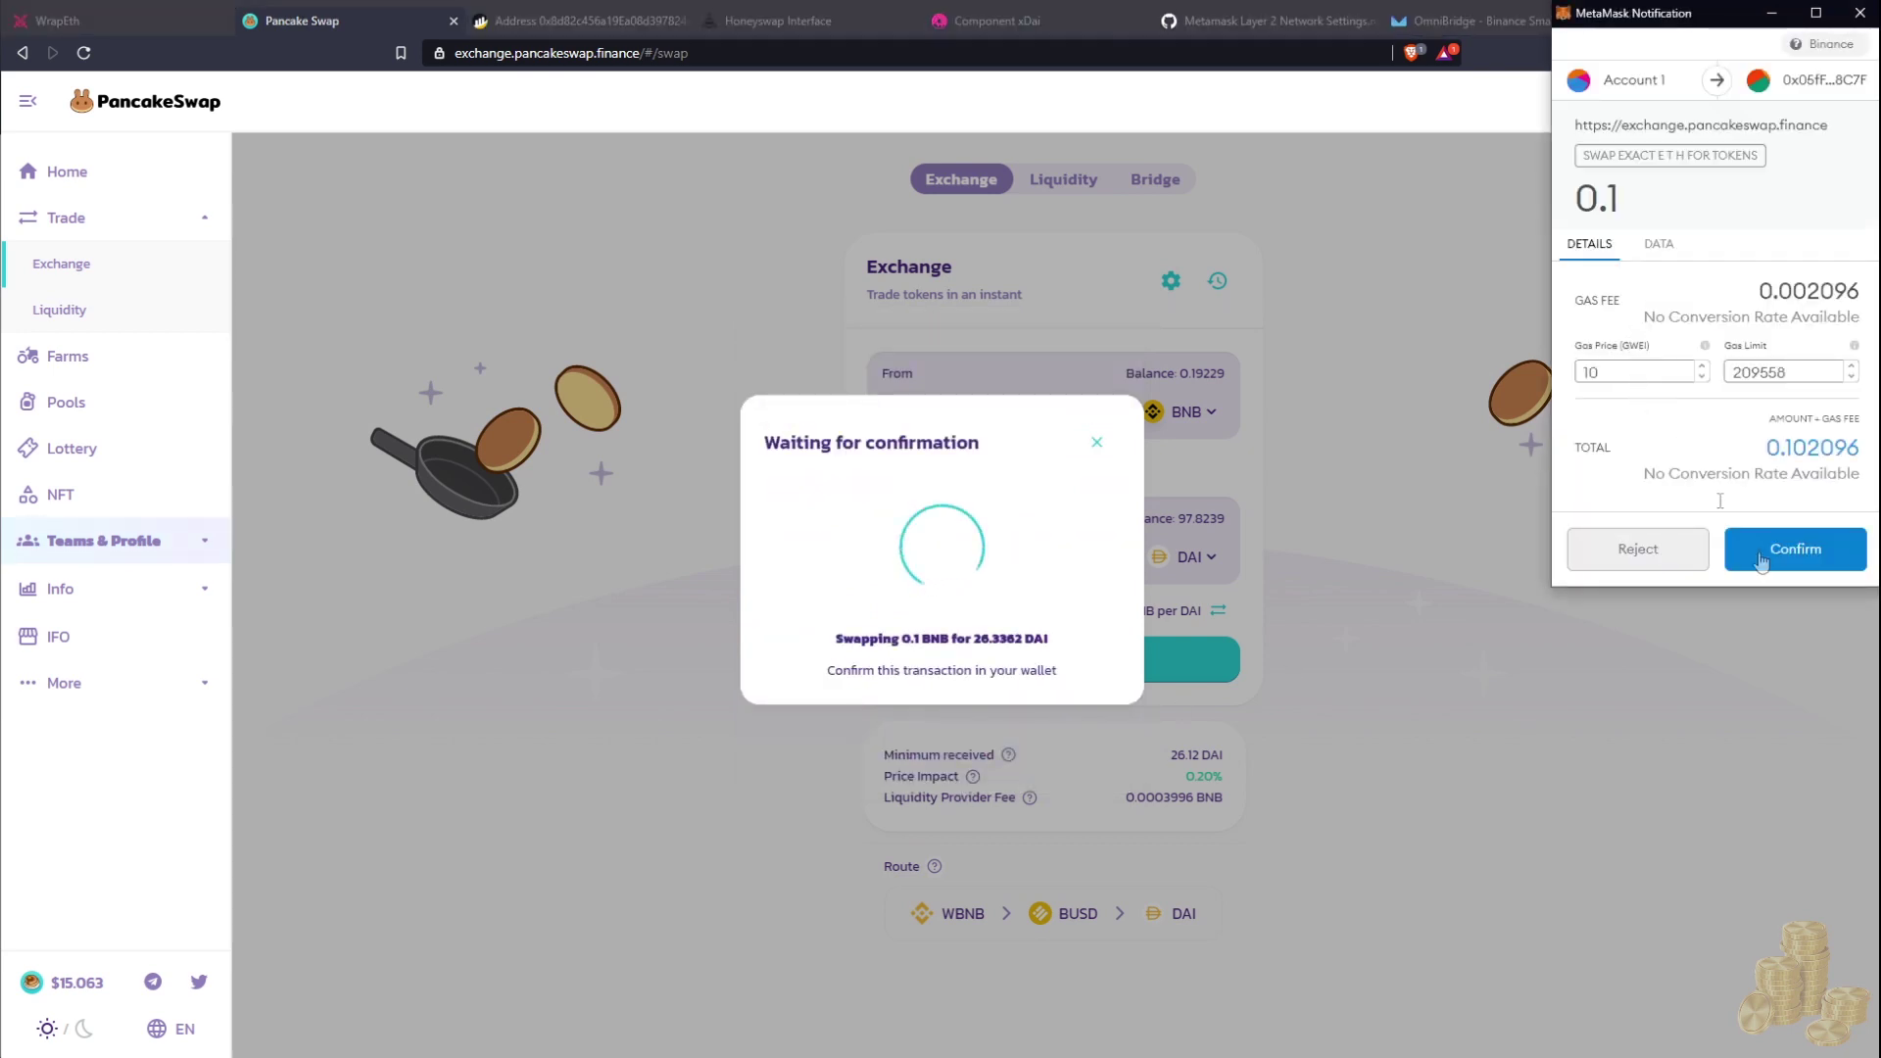
left_click(1814, 561)
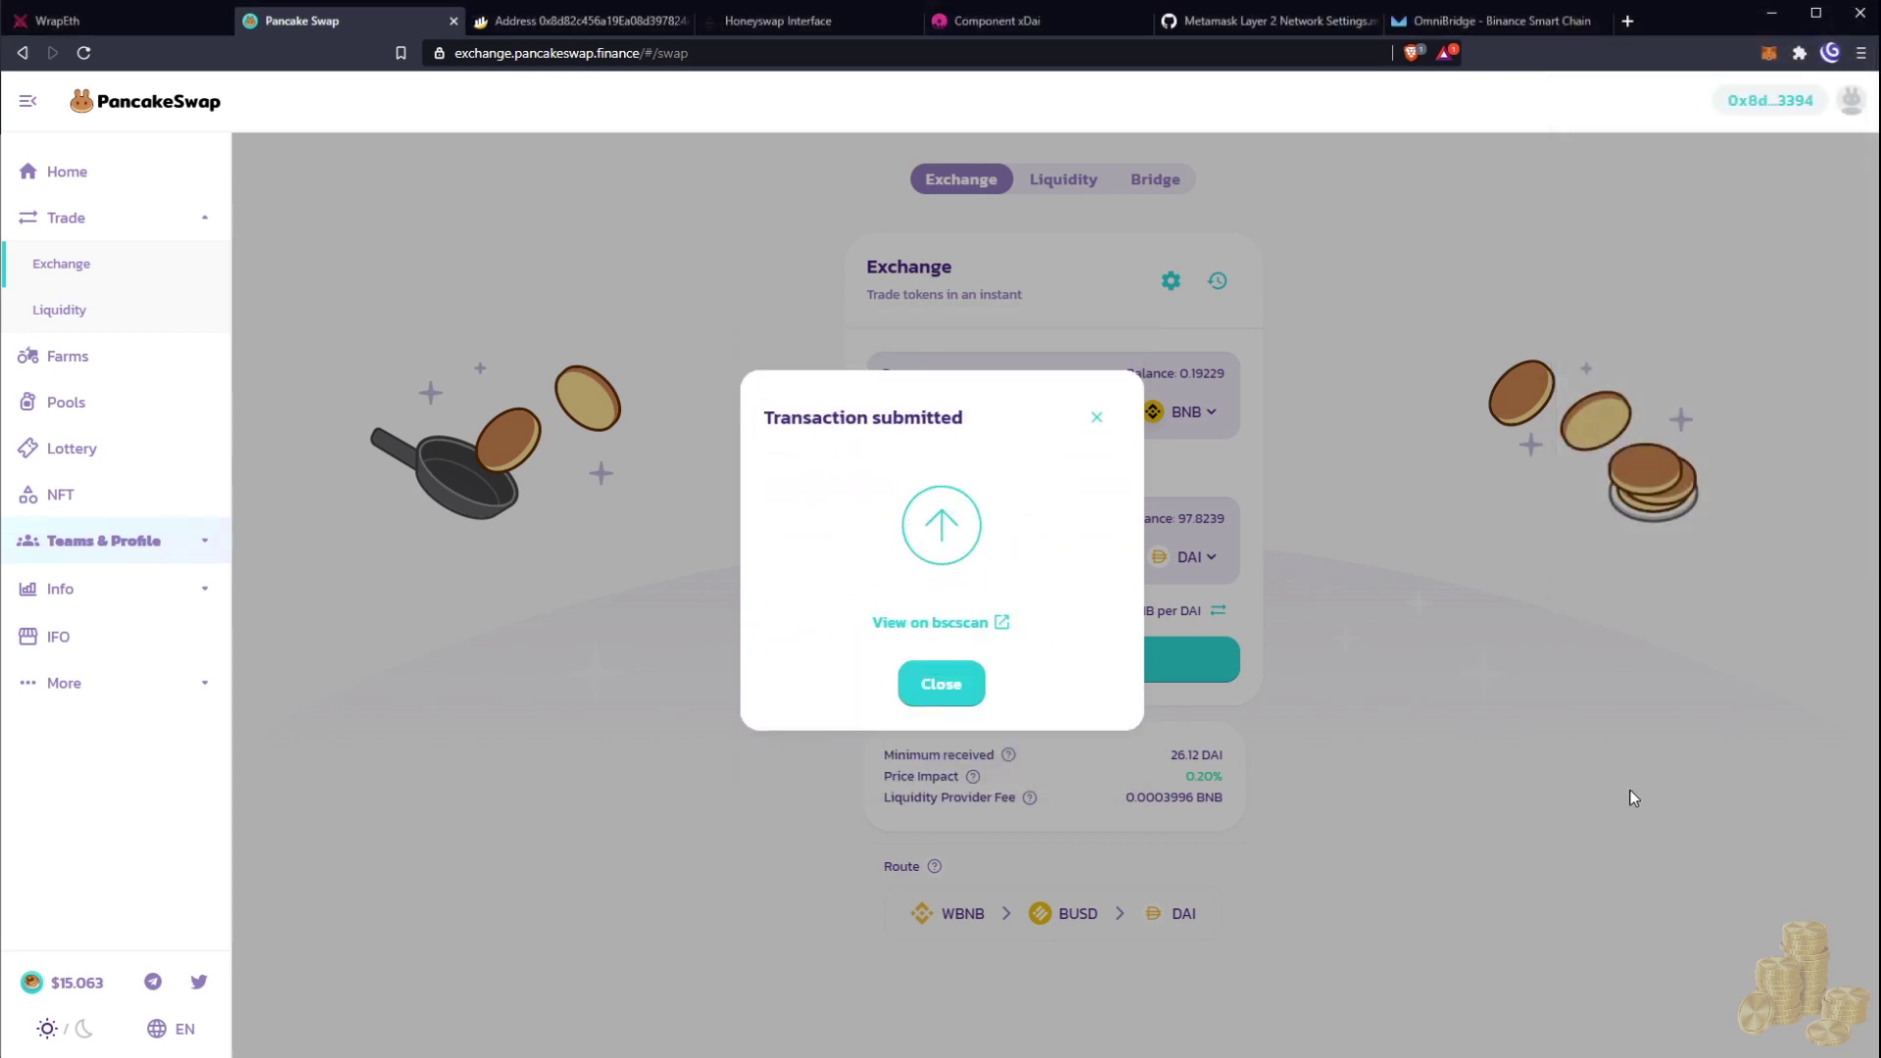
left_click(910, 688)
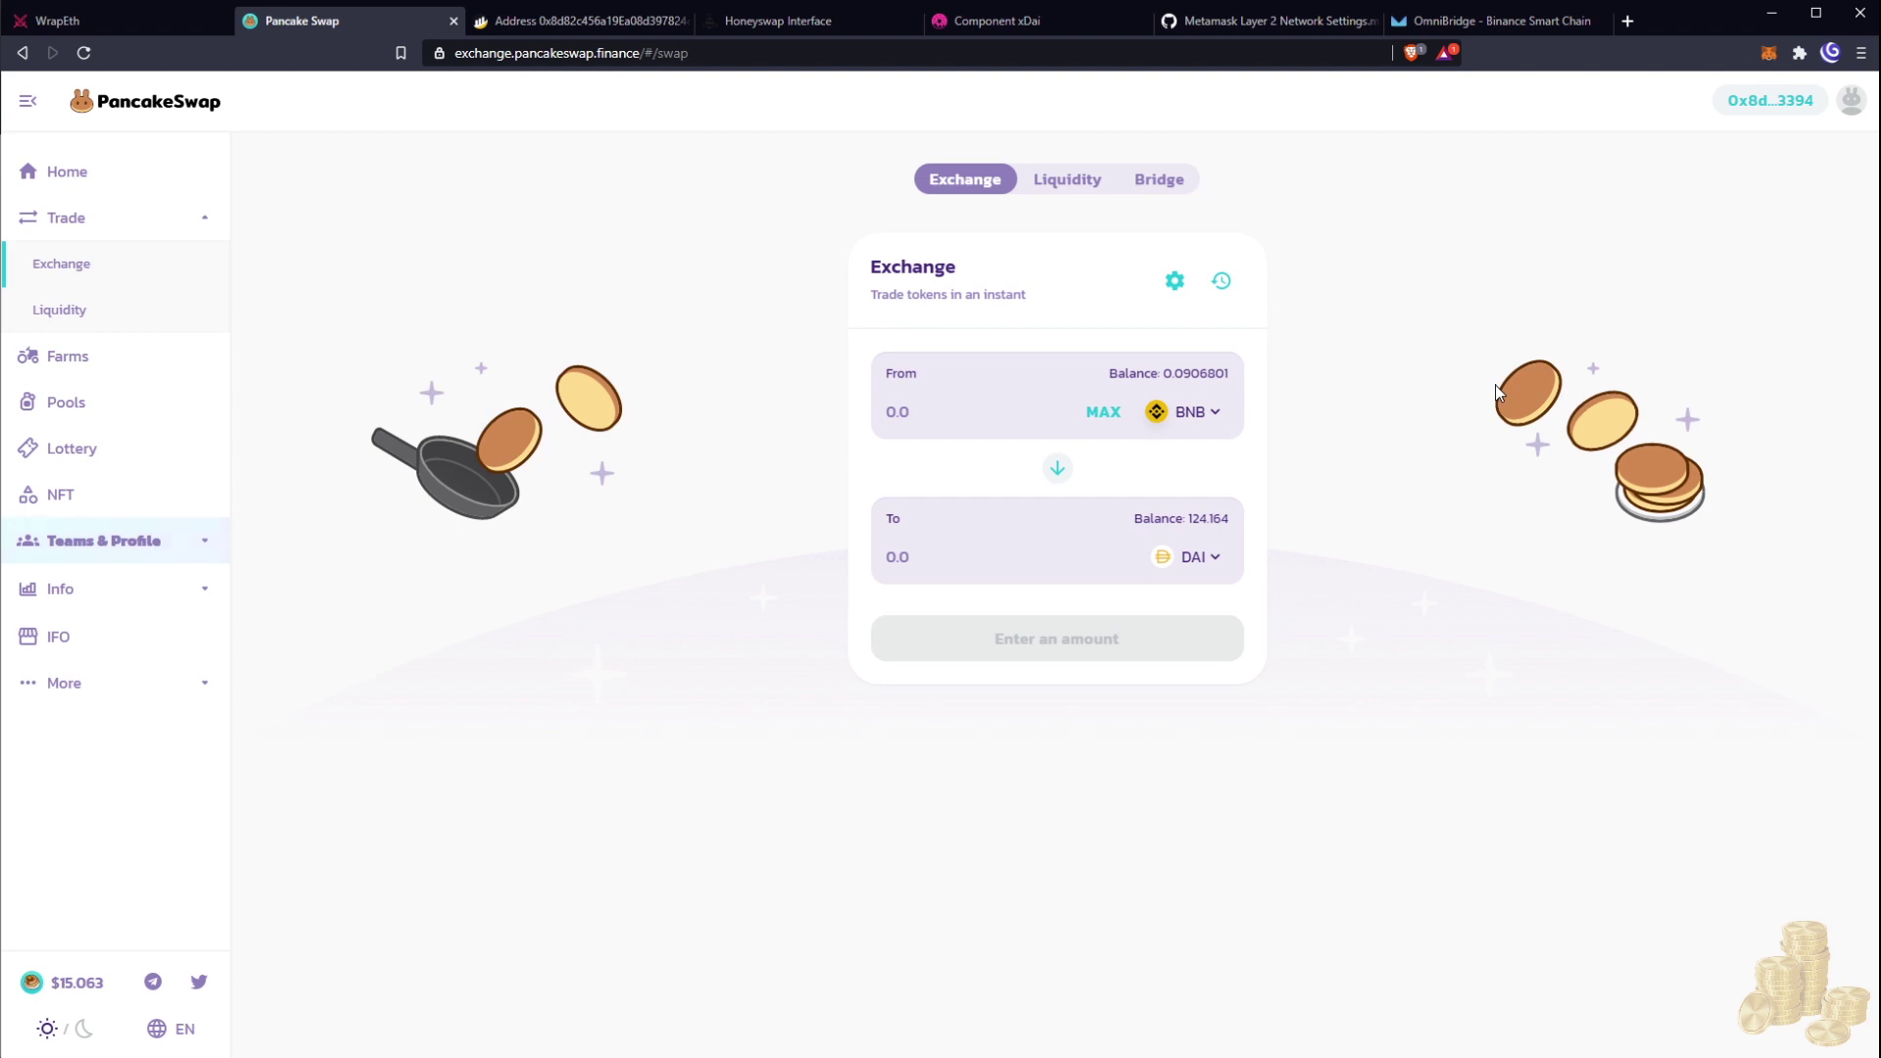
Switch to OmniBridge and note the Binance Smart Chain source and xDai Chain destination
left_click(1487, 21)
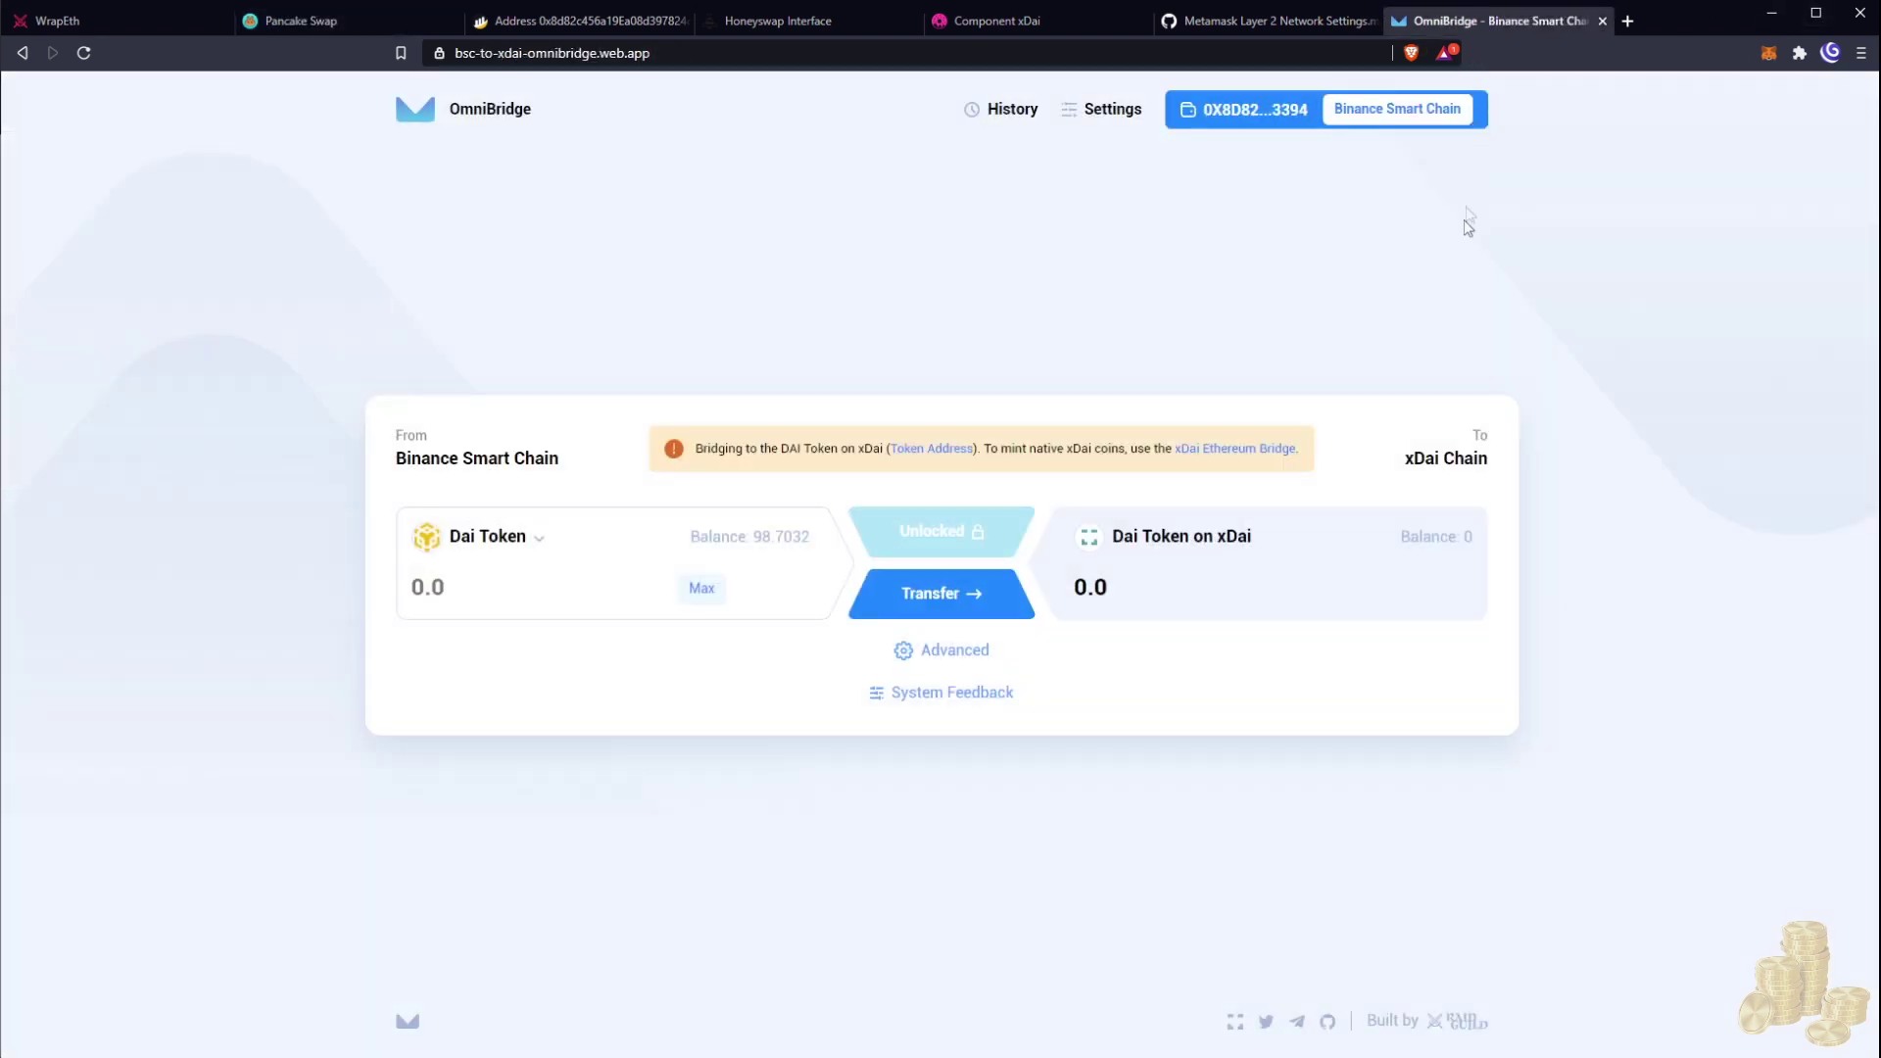
left_click(574, 54)
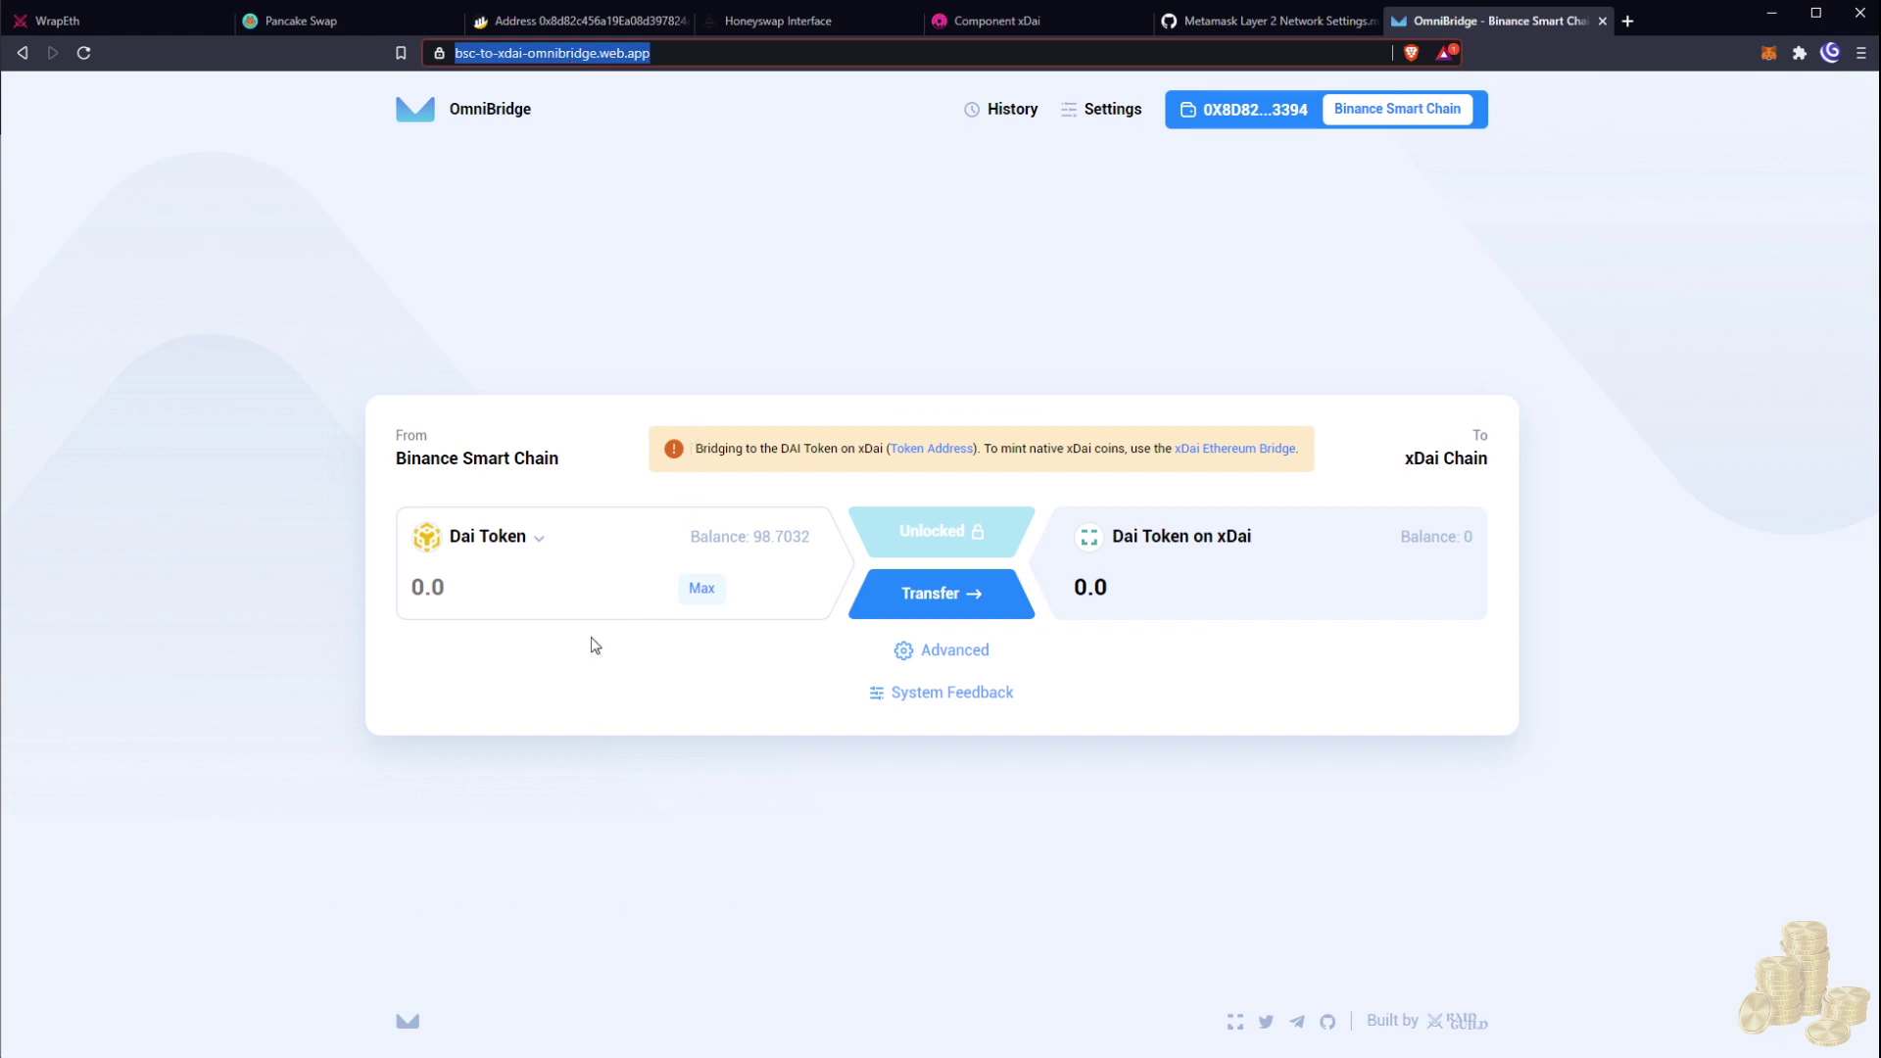
left_click_drag(395, 431, 567, 474)
left_click(480, 460)
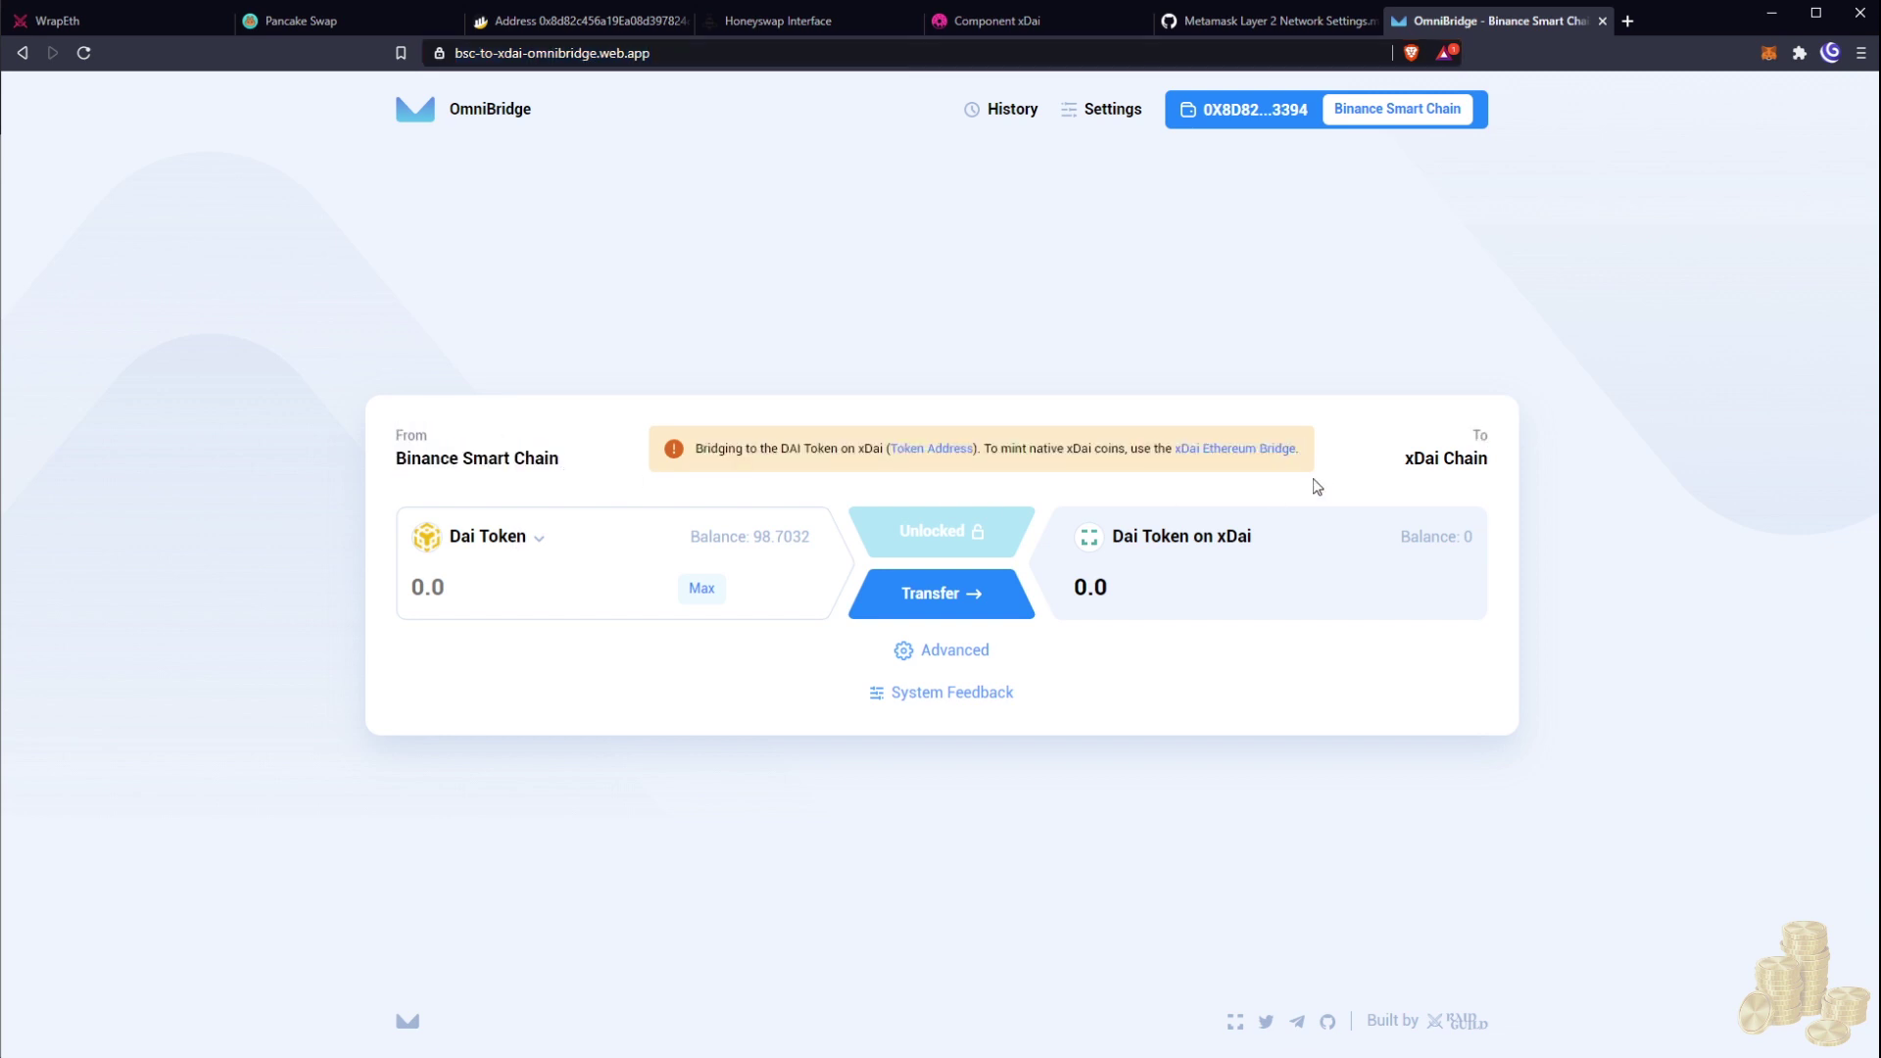
left_click_drag(1418, 459, 1524, 462)
left_click(1526, 459)
Check the token list and wallet balances, reload the bridge page, and search tokens for 'dai'
left_click(521, 539)
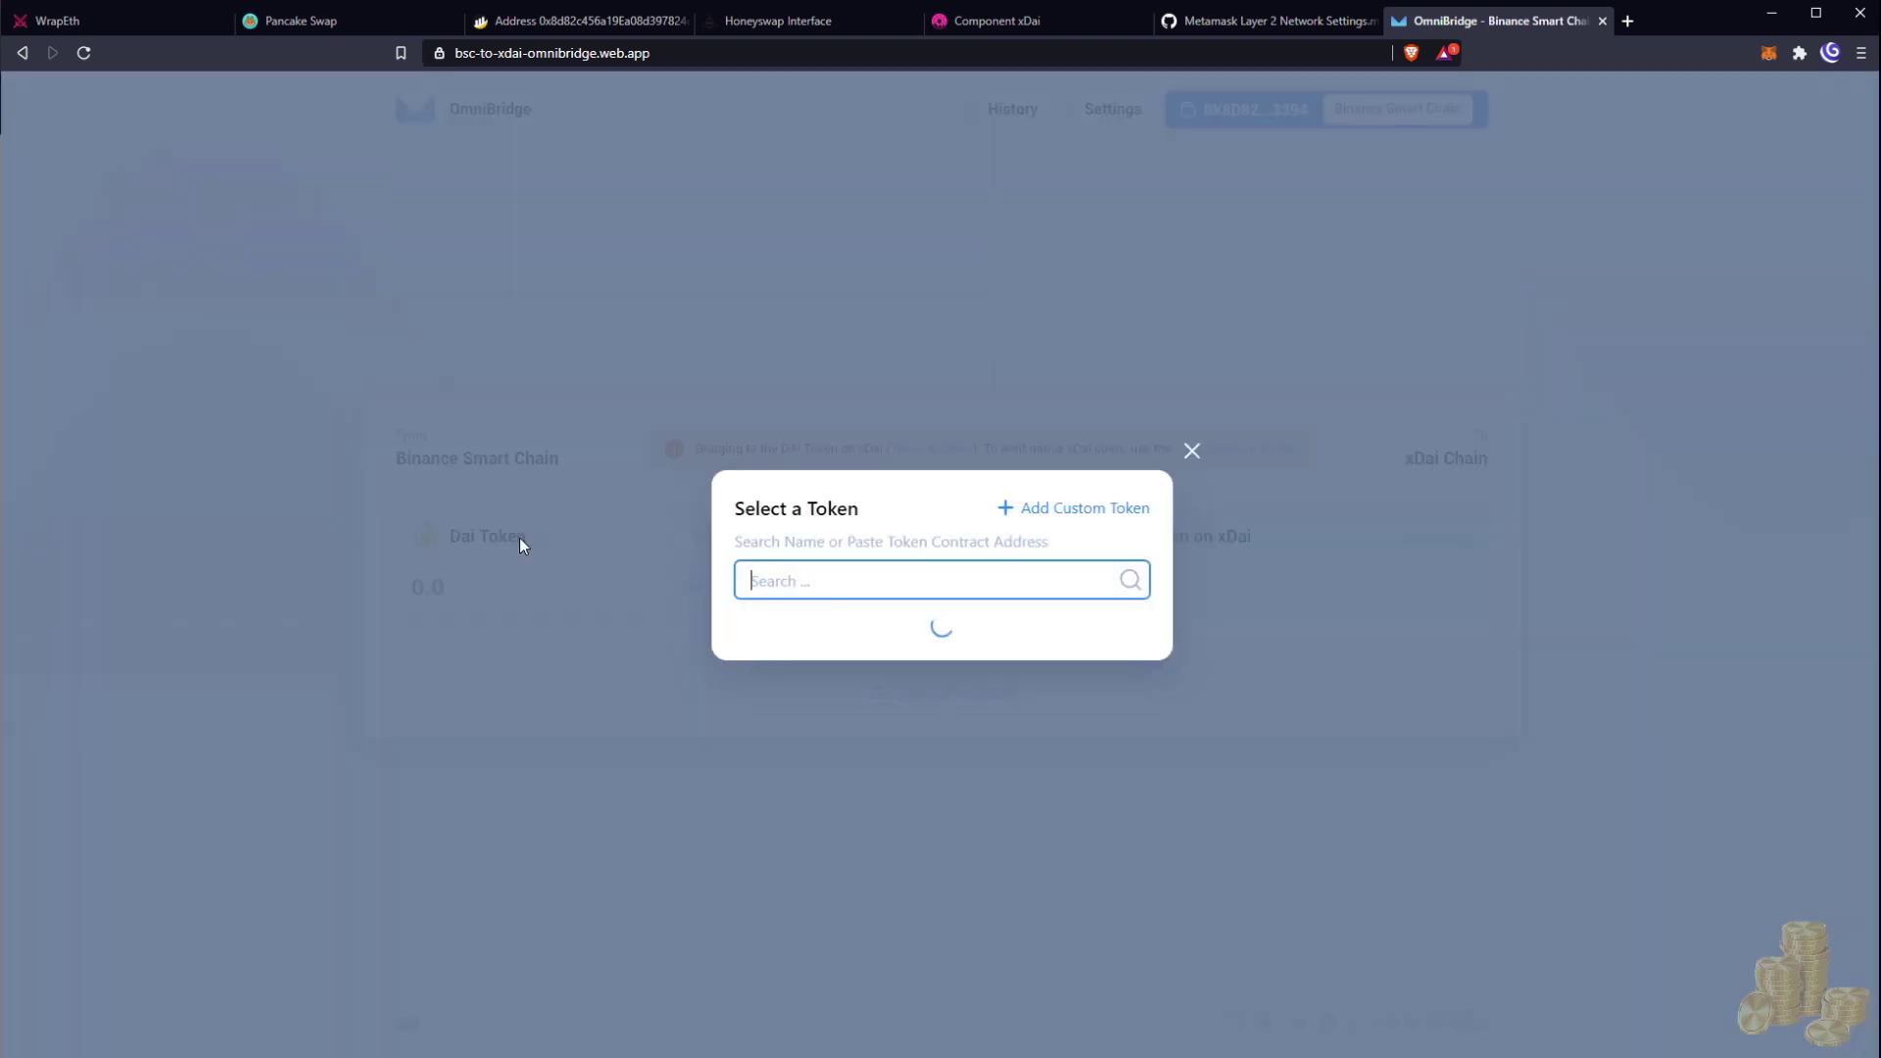
left_click(1192, 451)
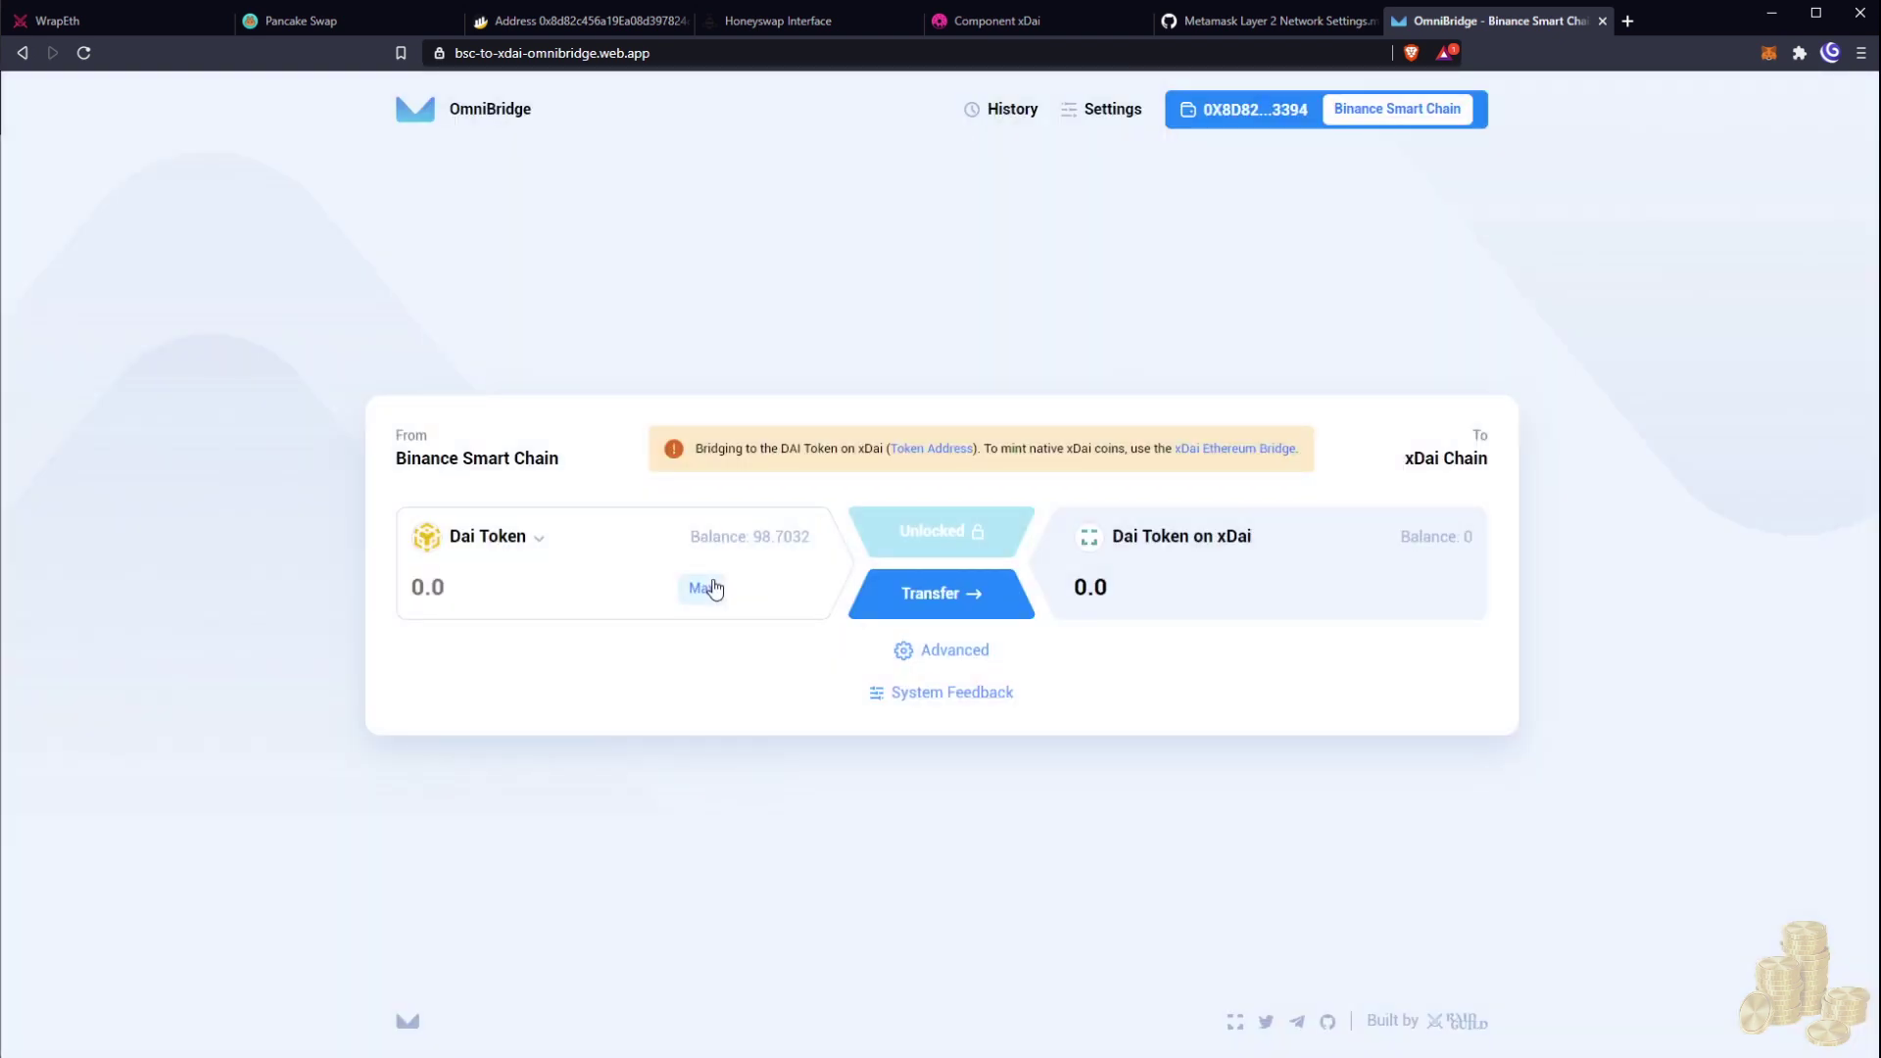
left_click(1769, 53)
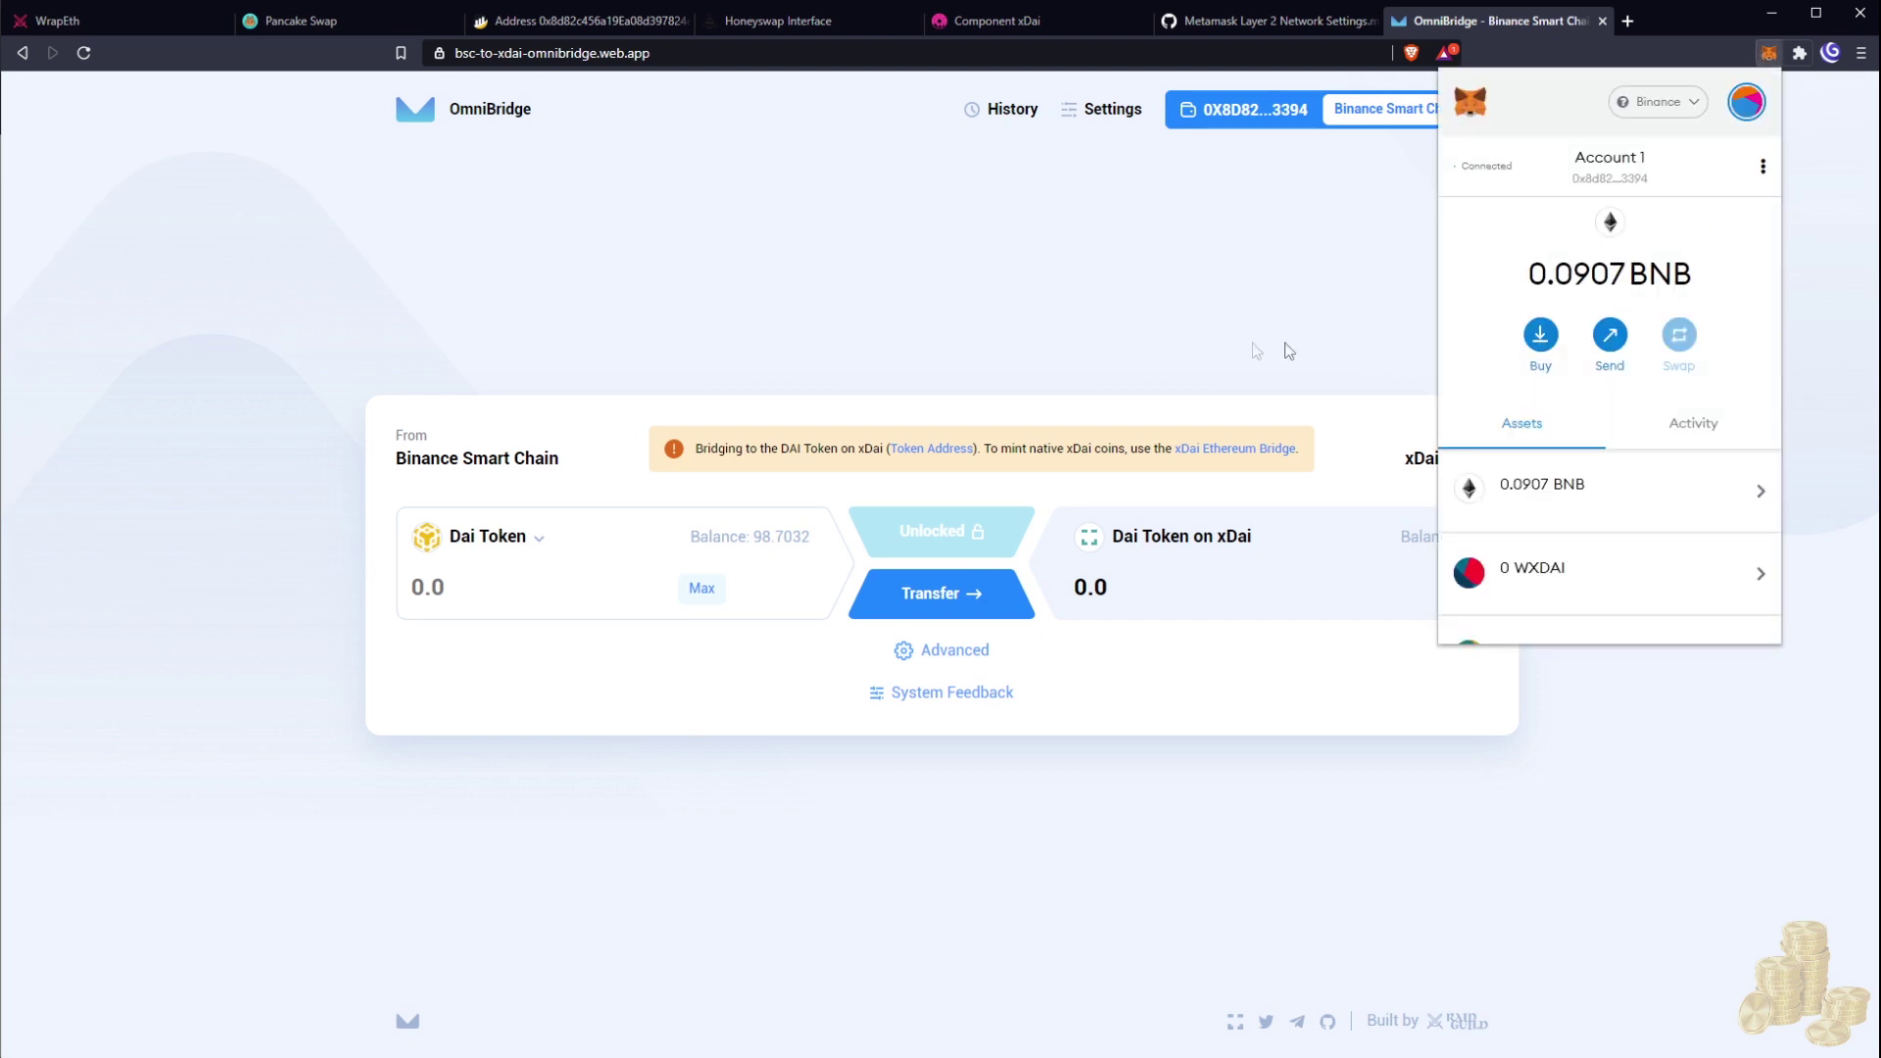
left_click(1225, 347)
left_click(83, 53)
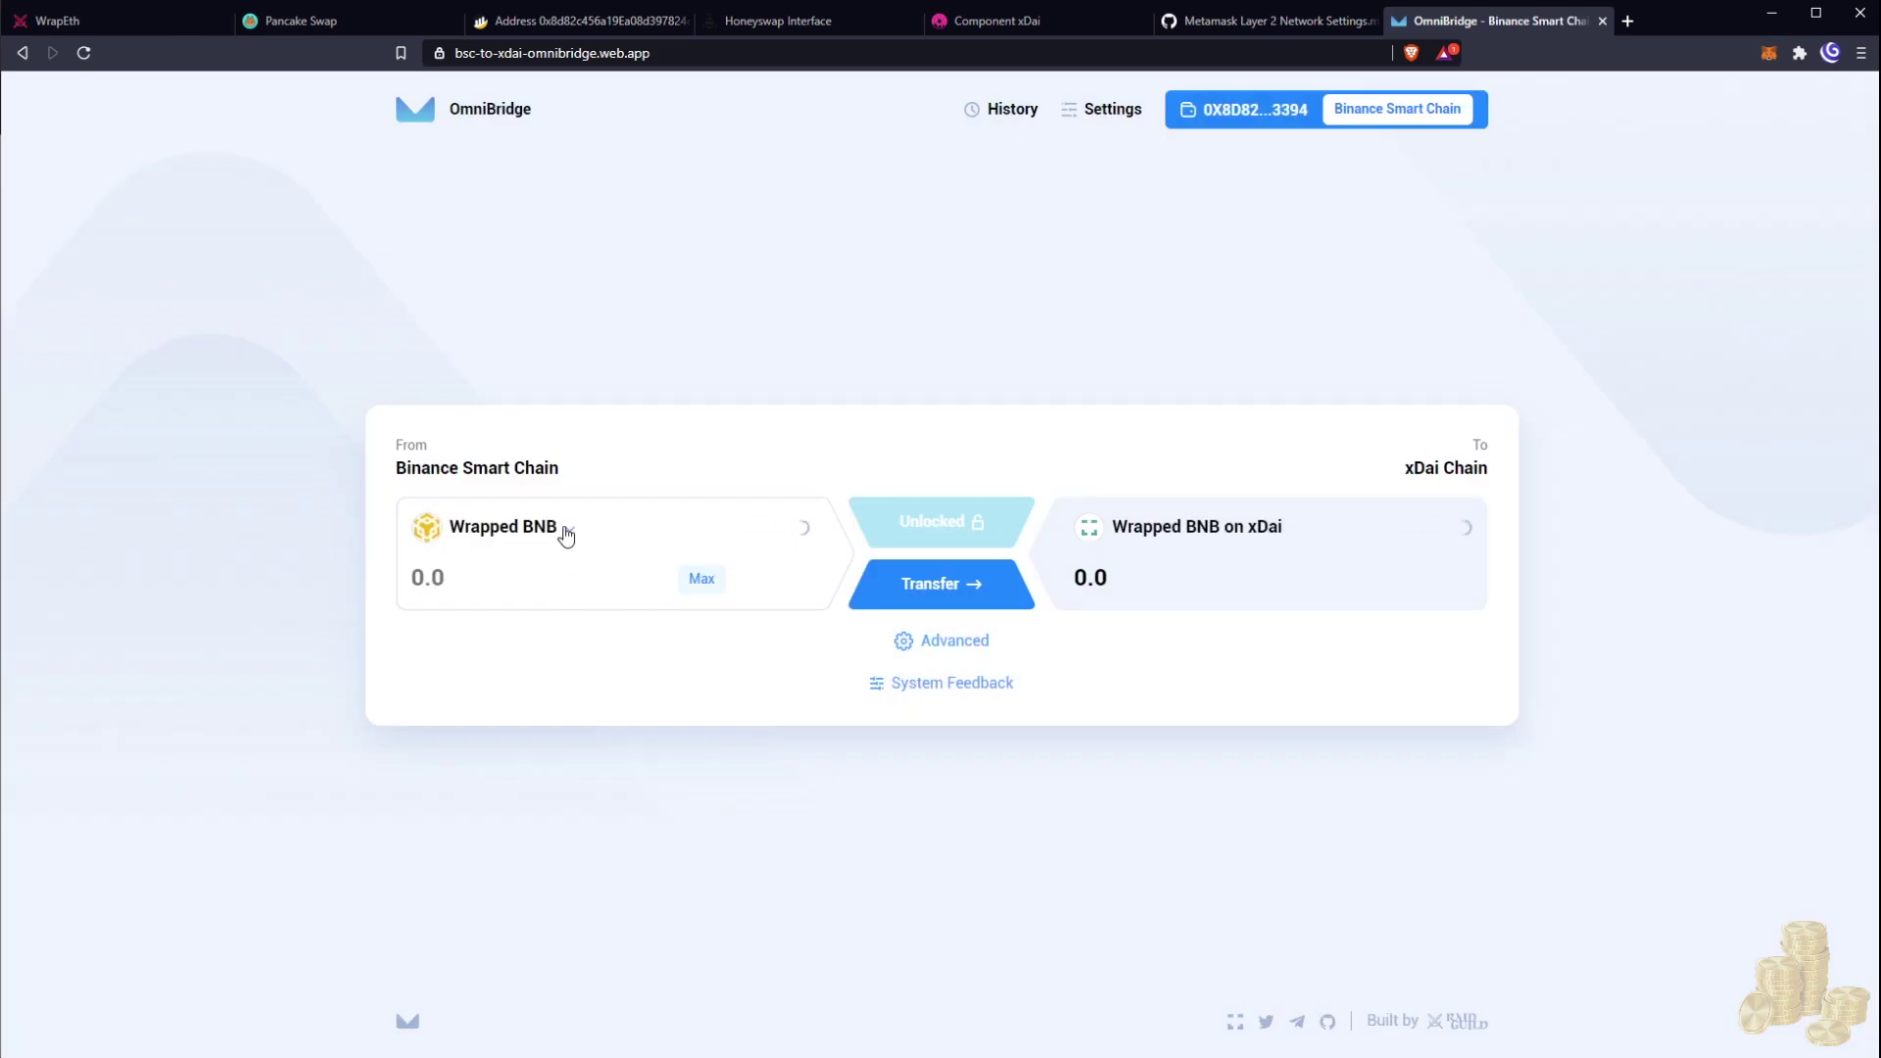
left_click(570, 538)
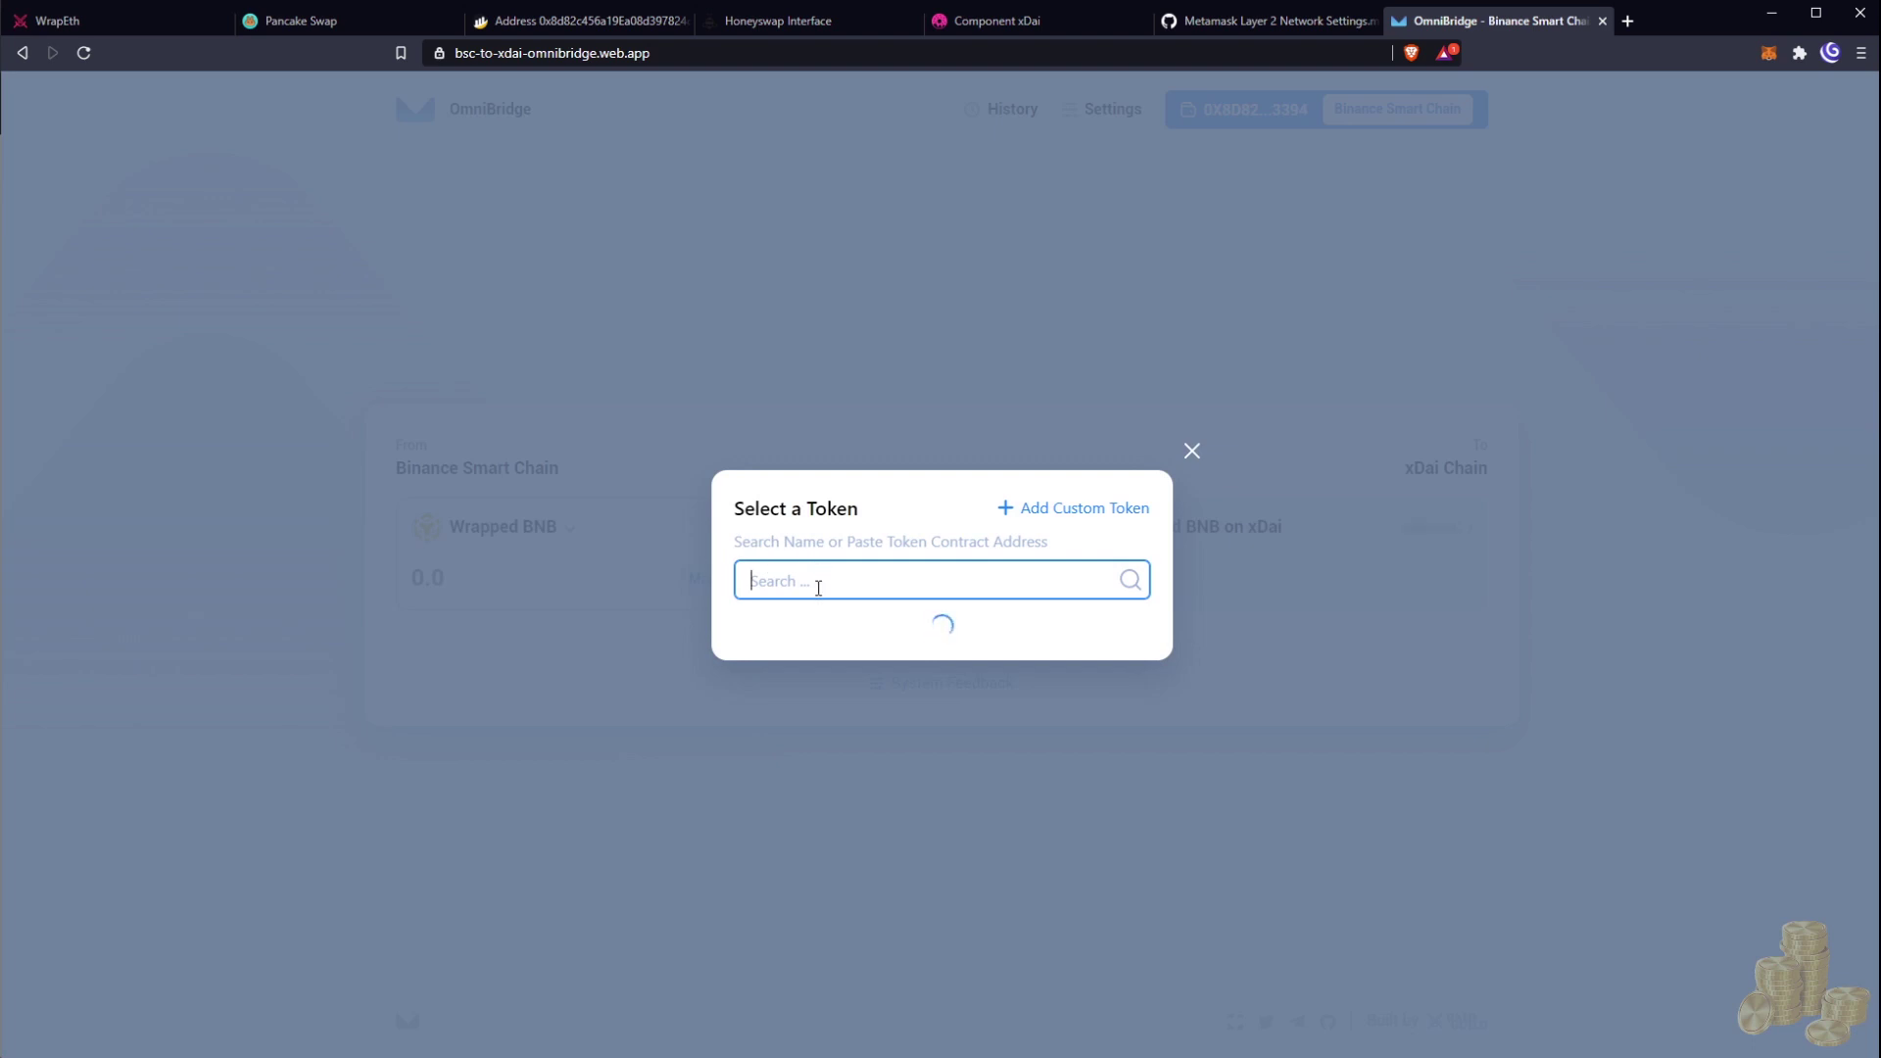
type("dai")
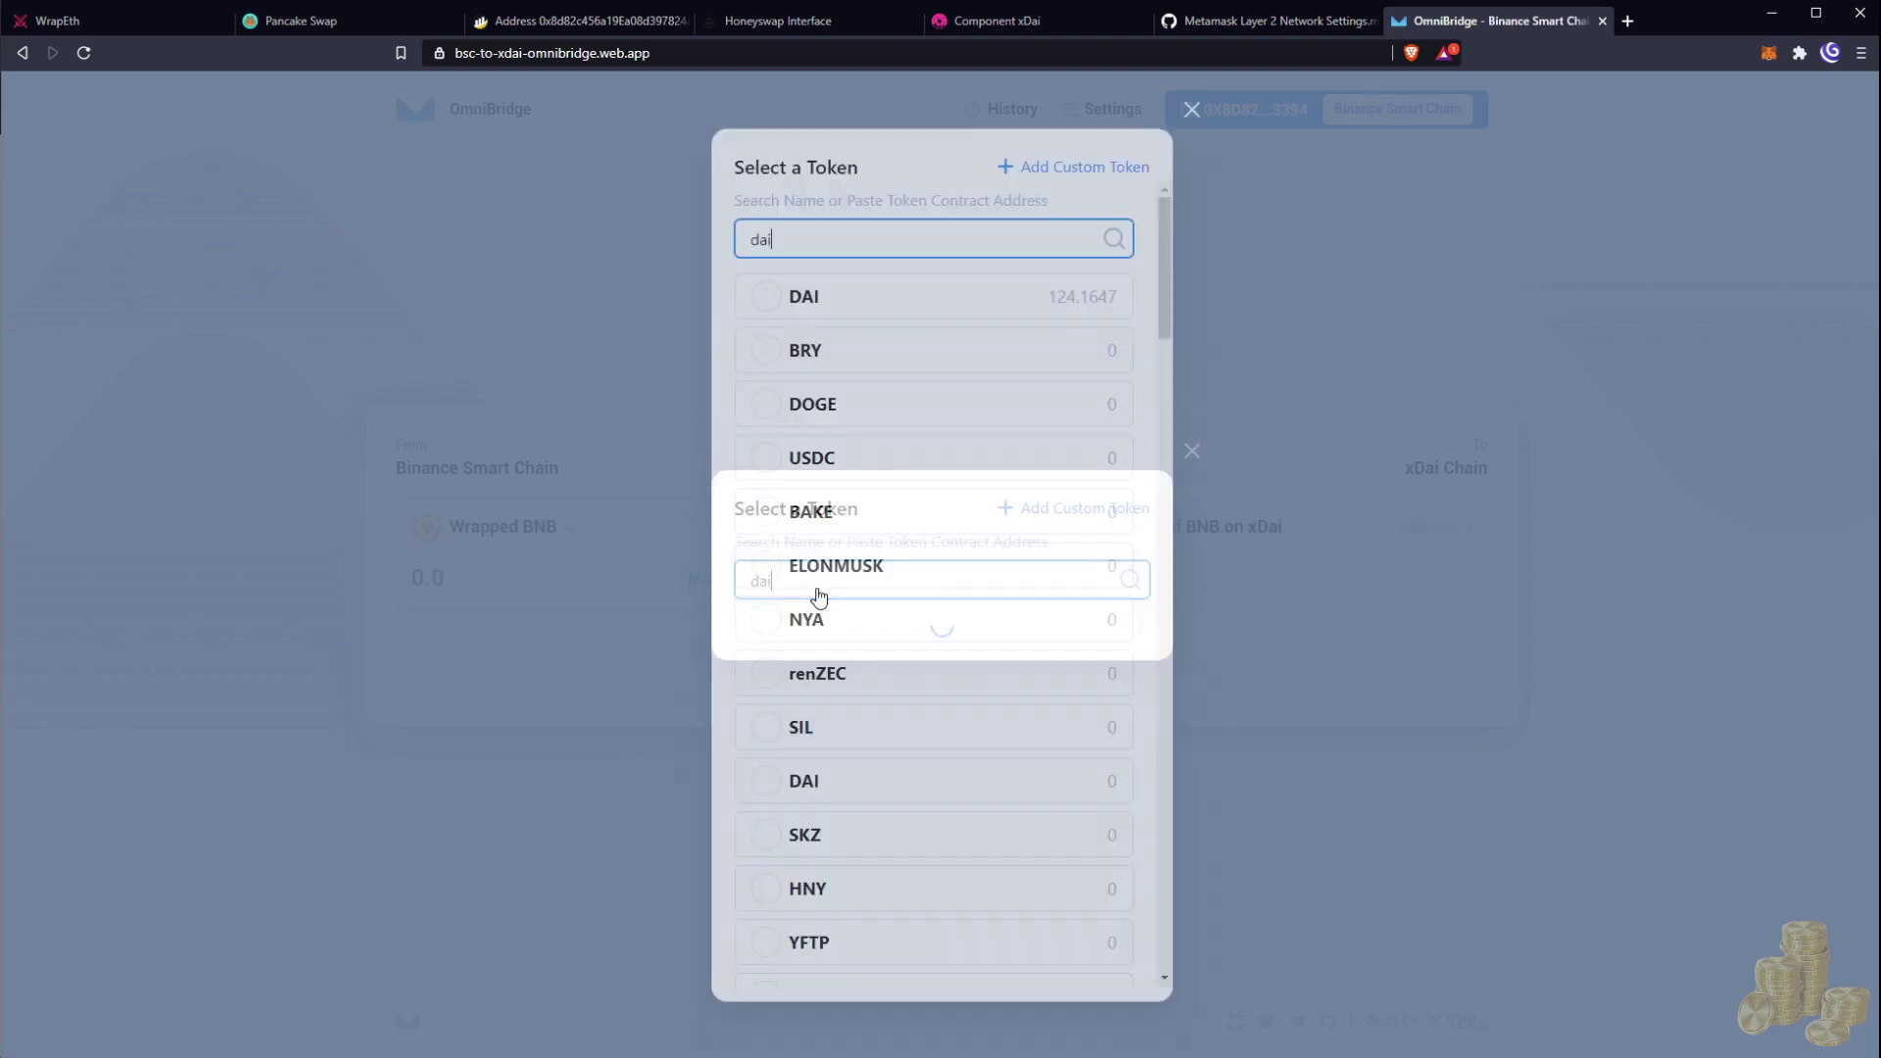
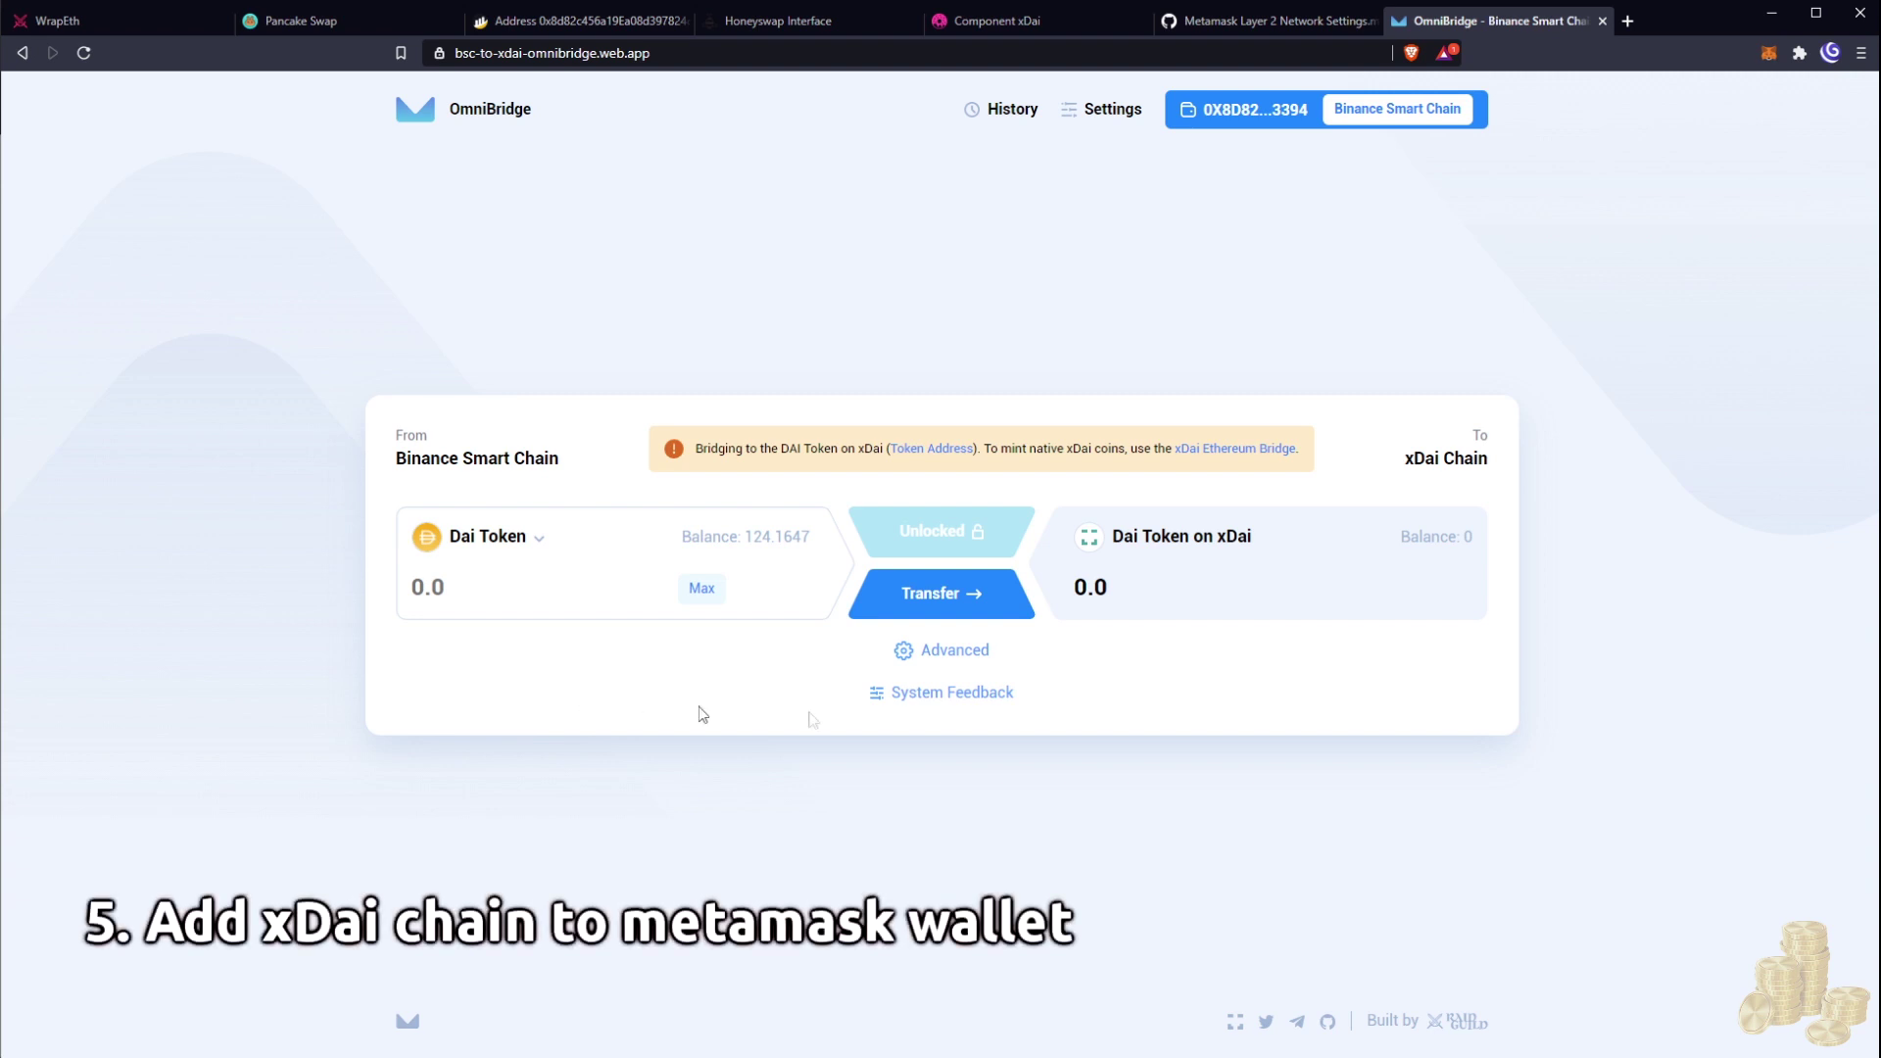
Begin a MetaMask custom RPC network named xDai and bring up the network settings gist
left_click(1764, 61)
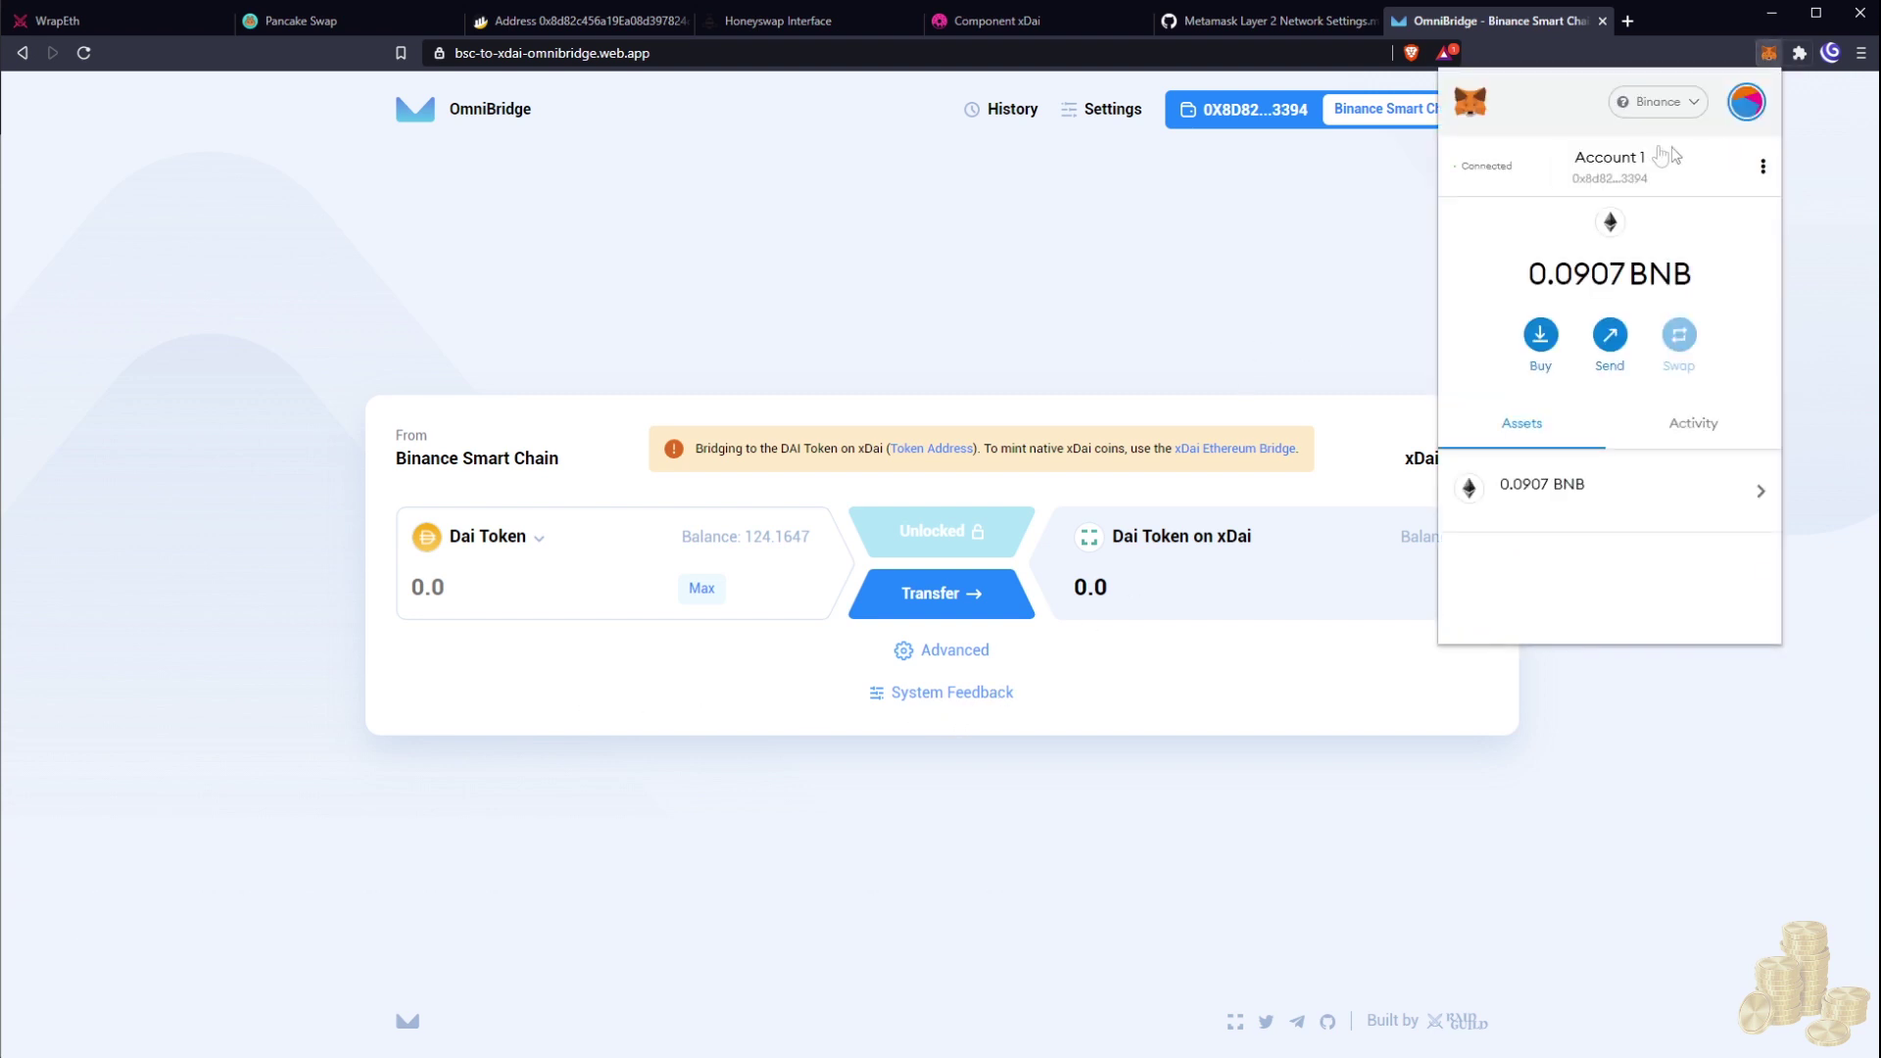
left_click(1645, 108)
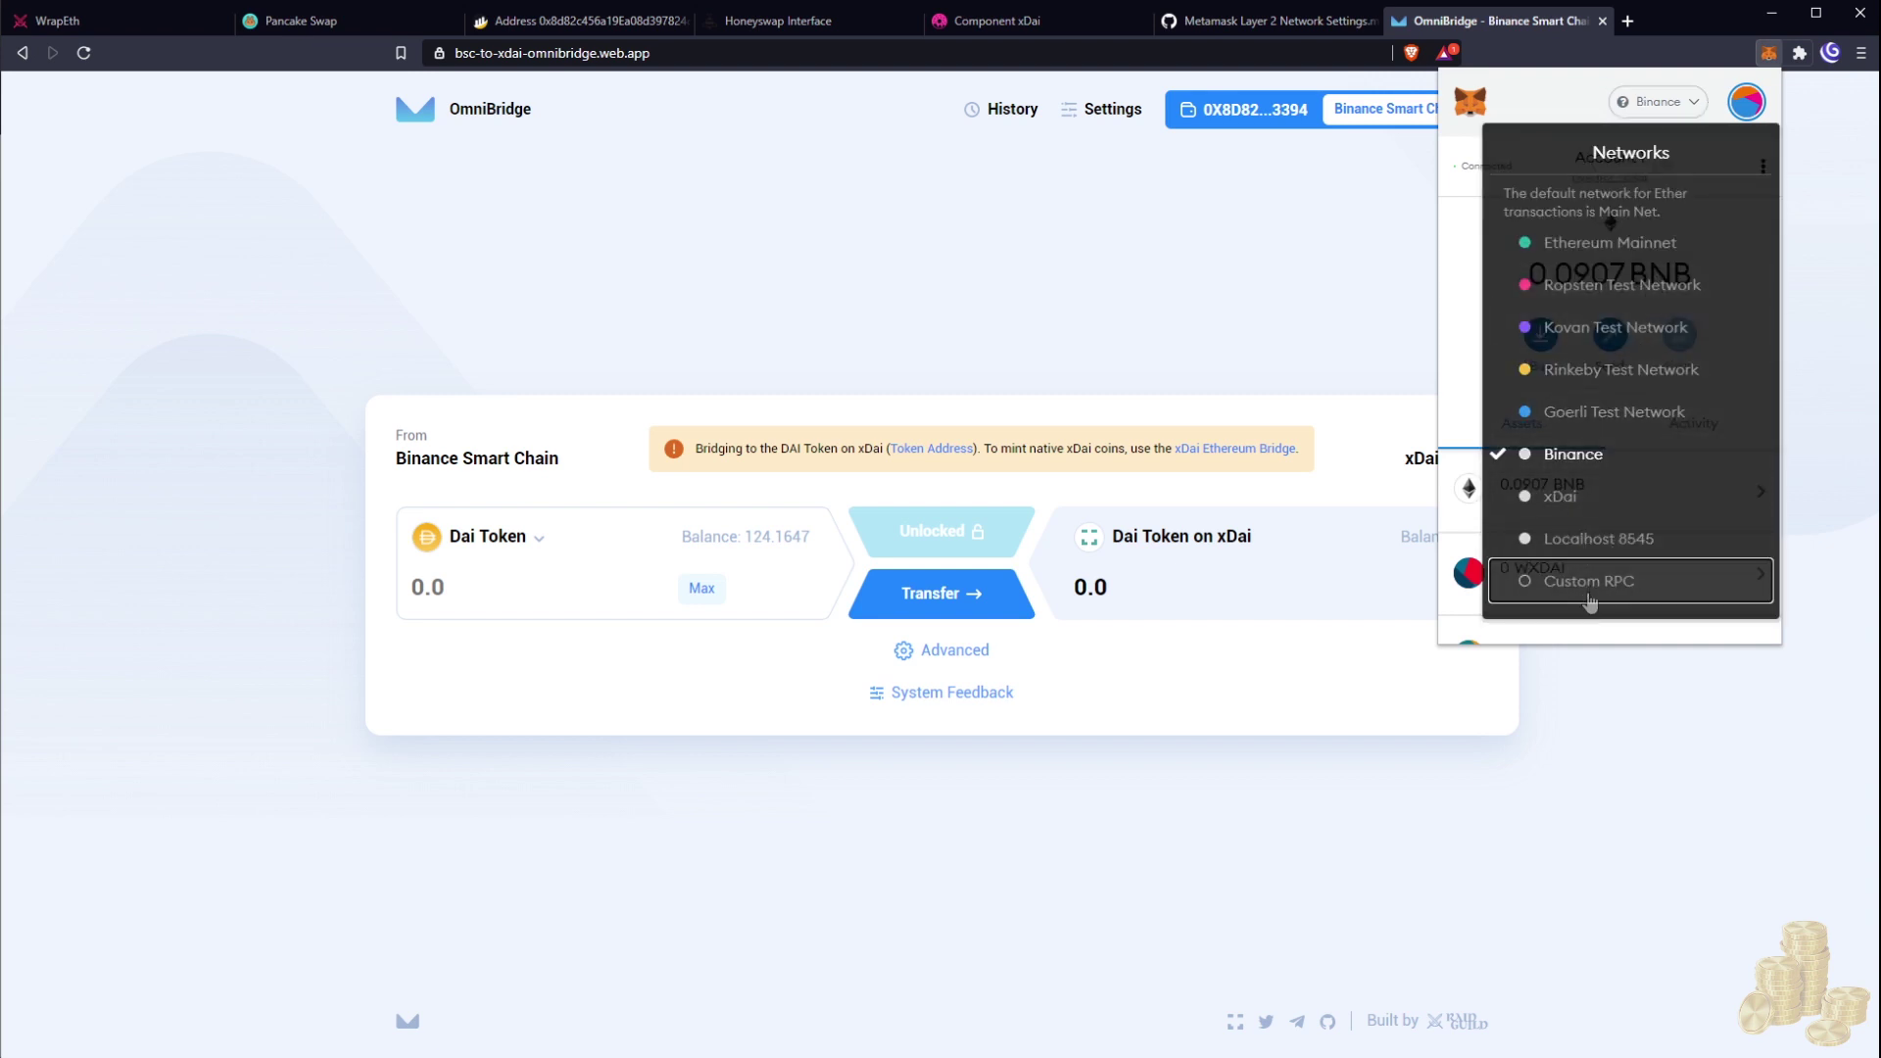
left_click(1587, 586)
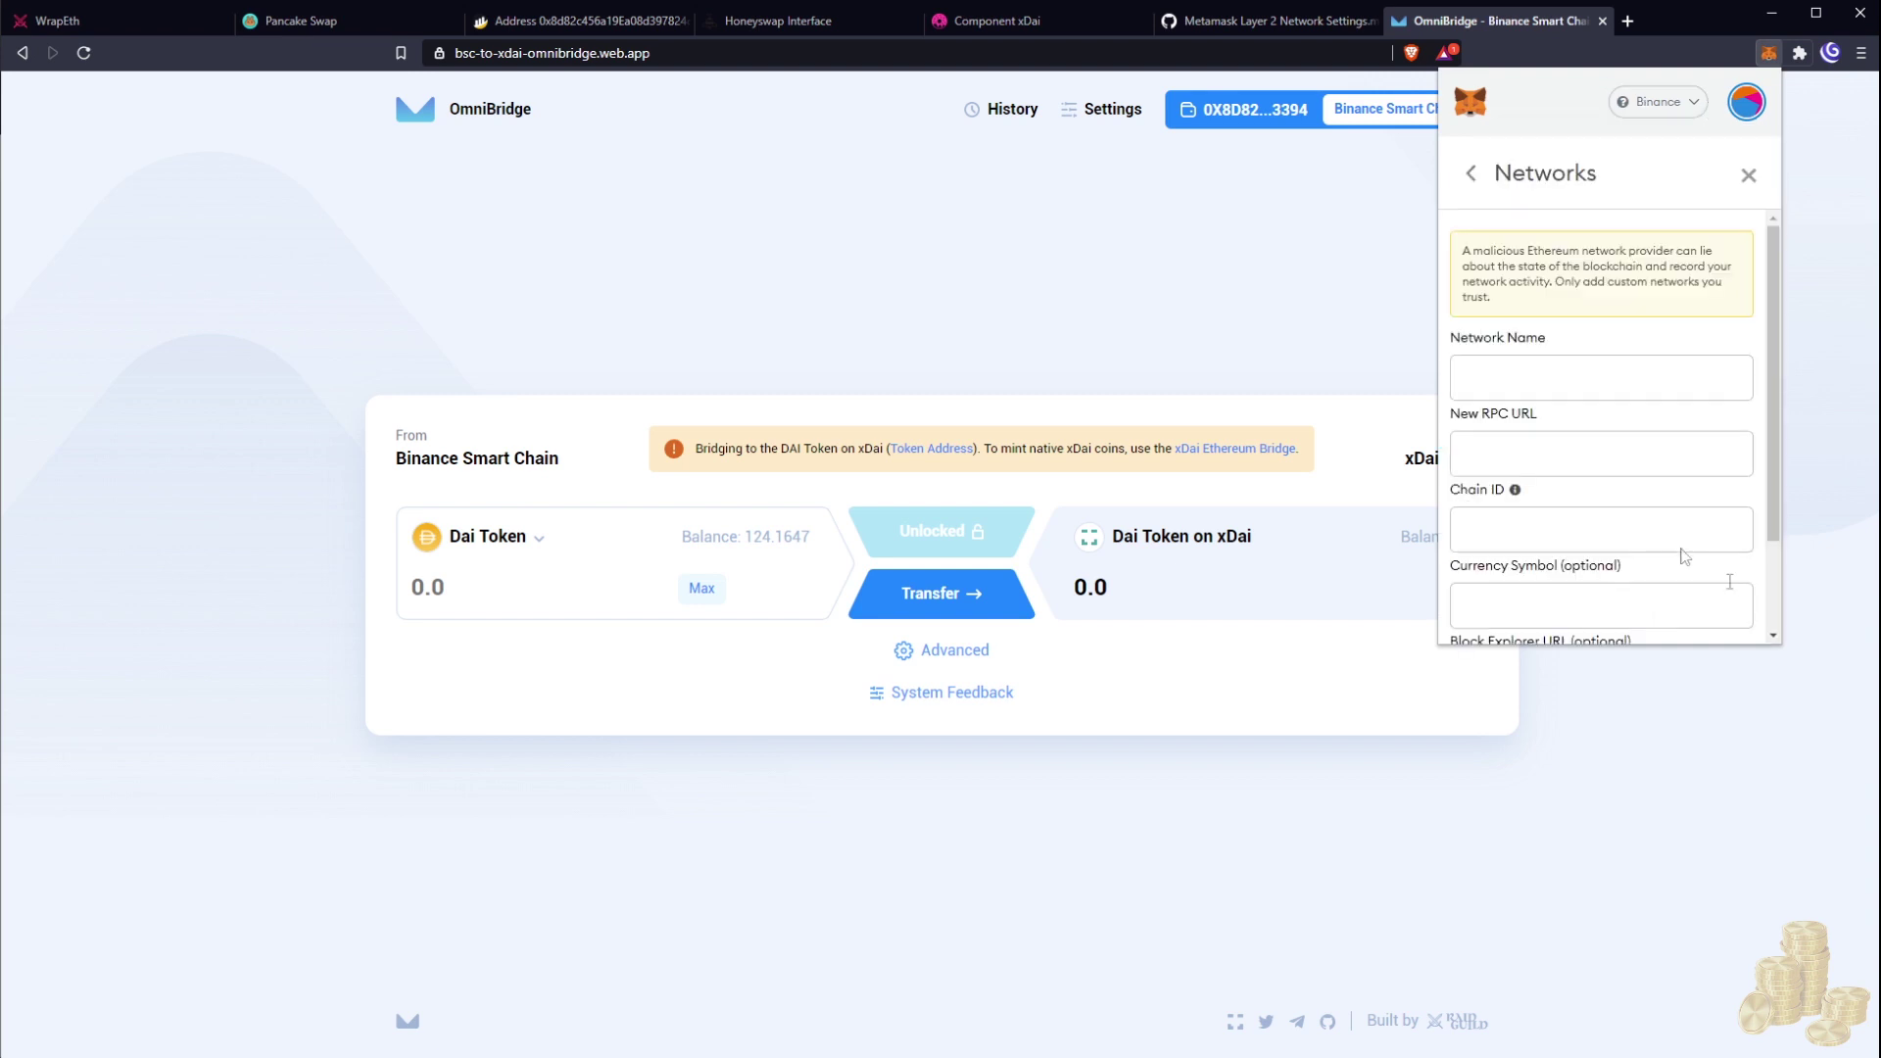
left_click(1547, 372)
left_click(1545, 421)
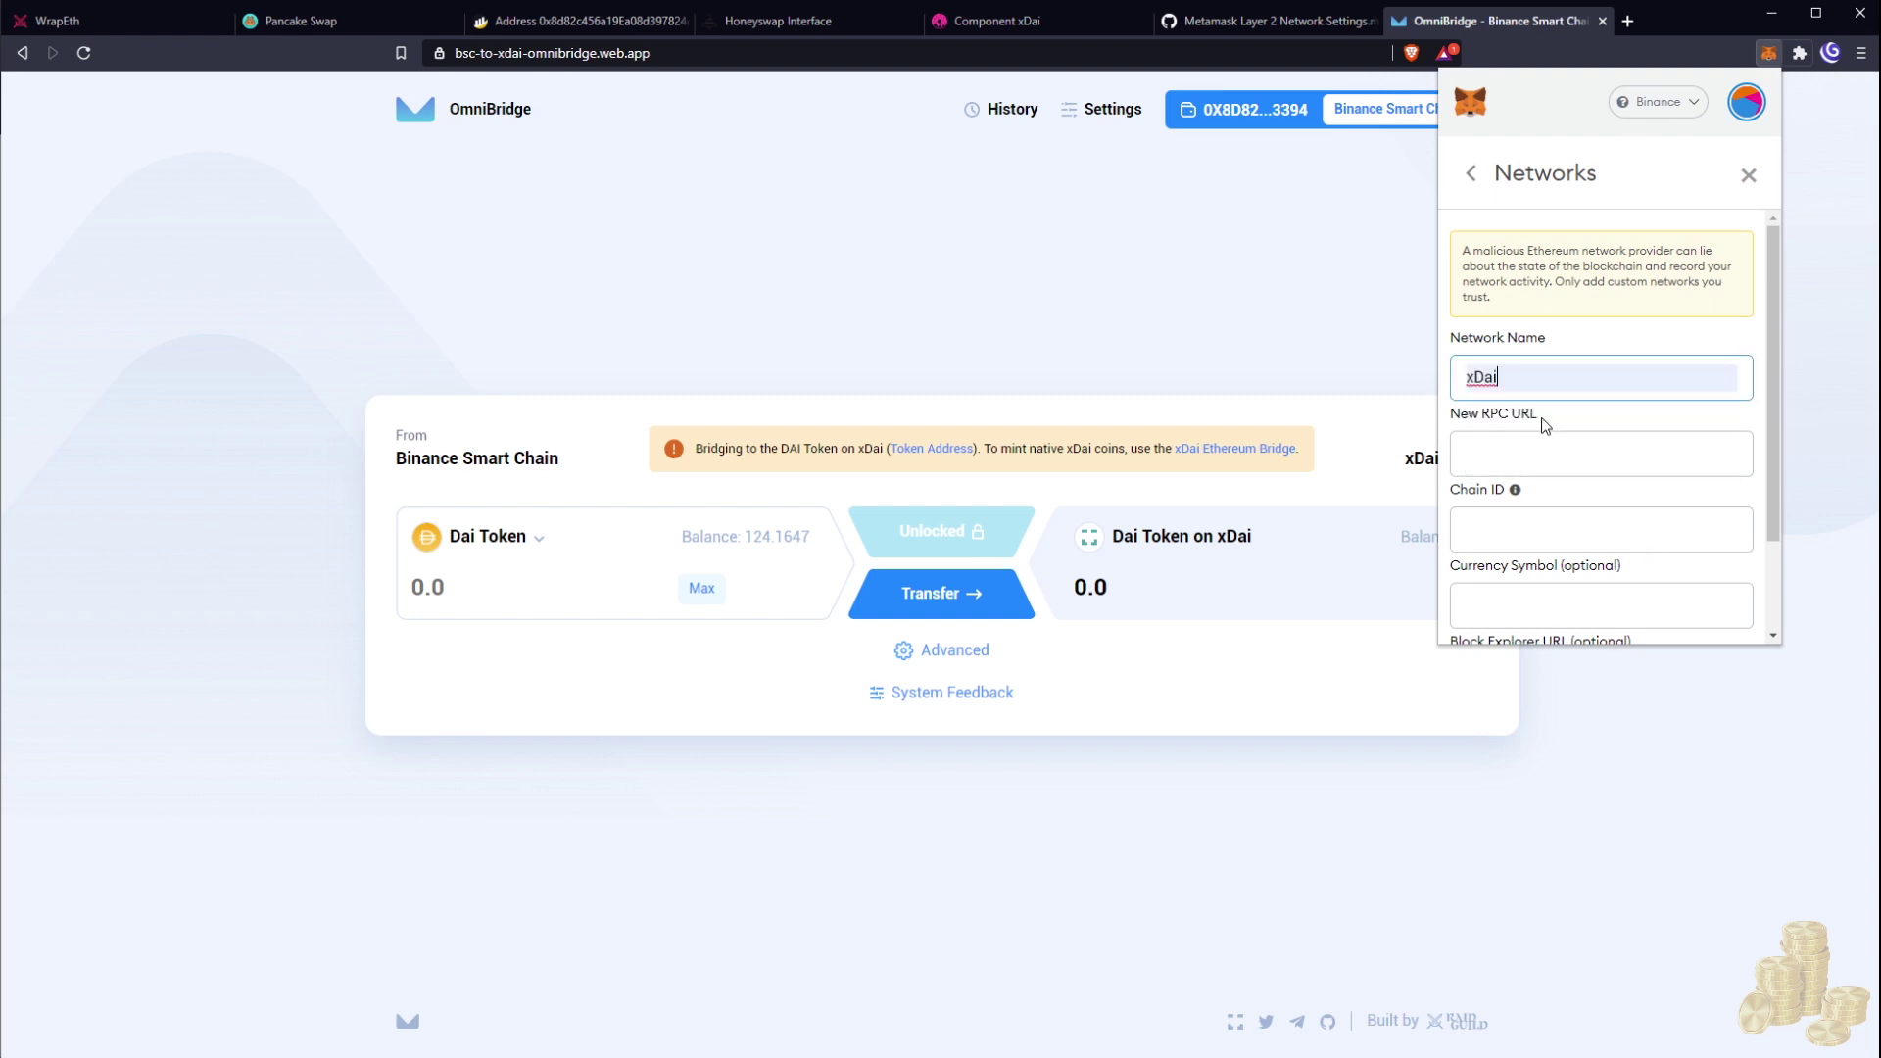
left_click(1233, 24)
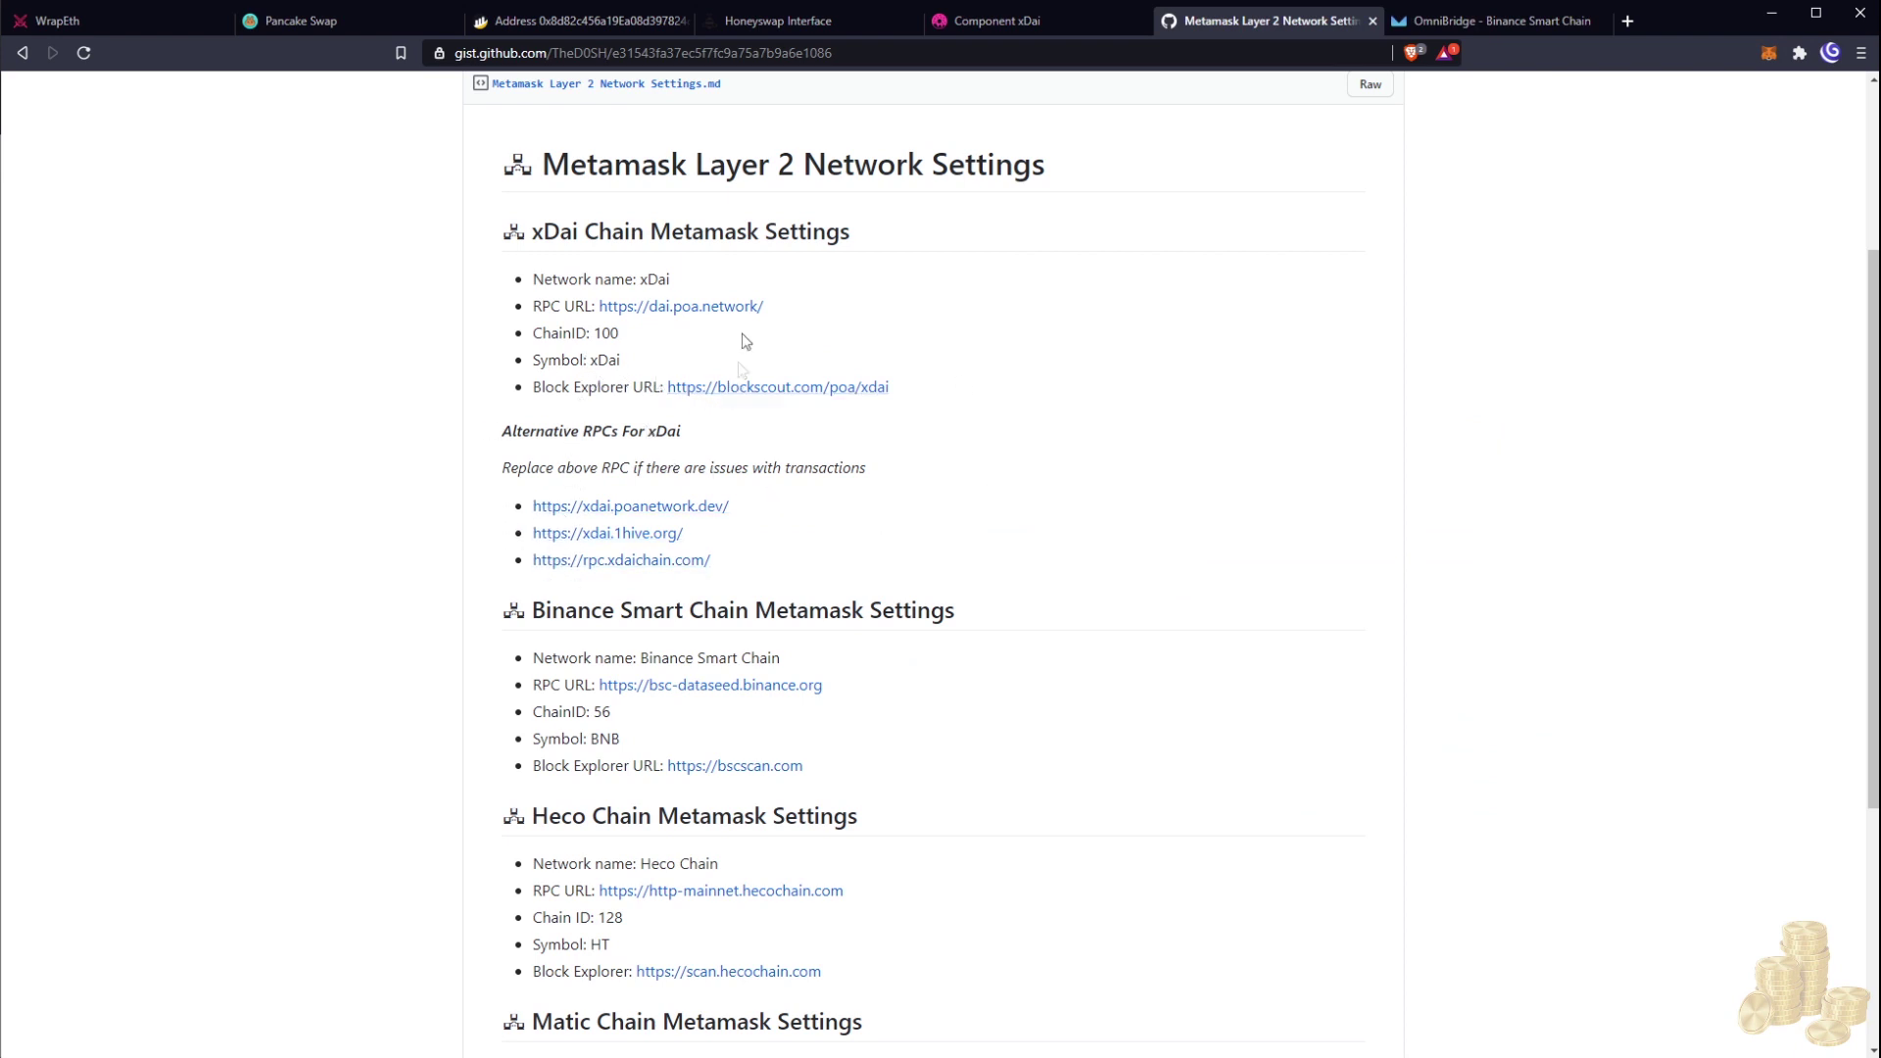
left_click_drag(774, 307, 595, 306)
left_click_drag(714, 586, 496, 504)
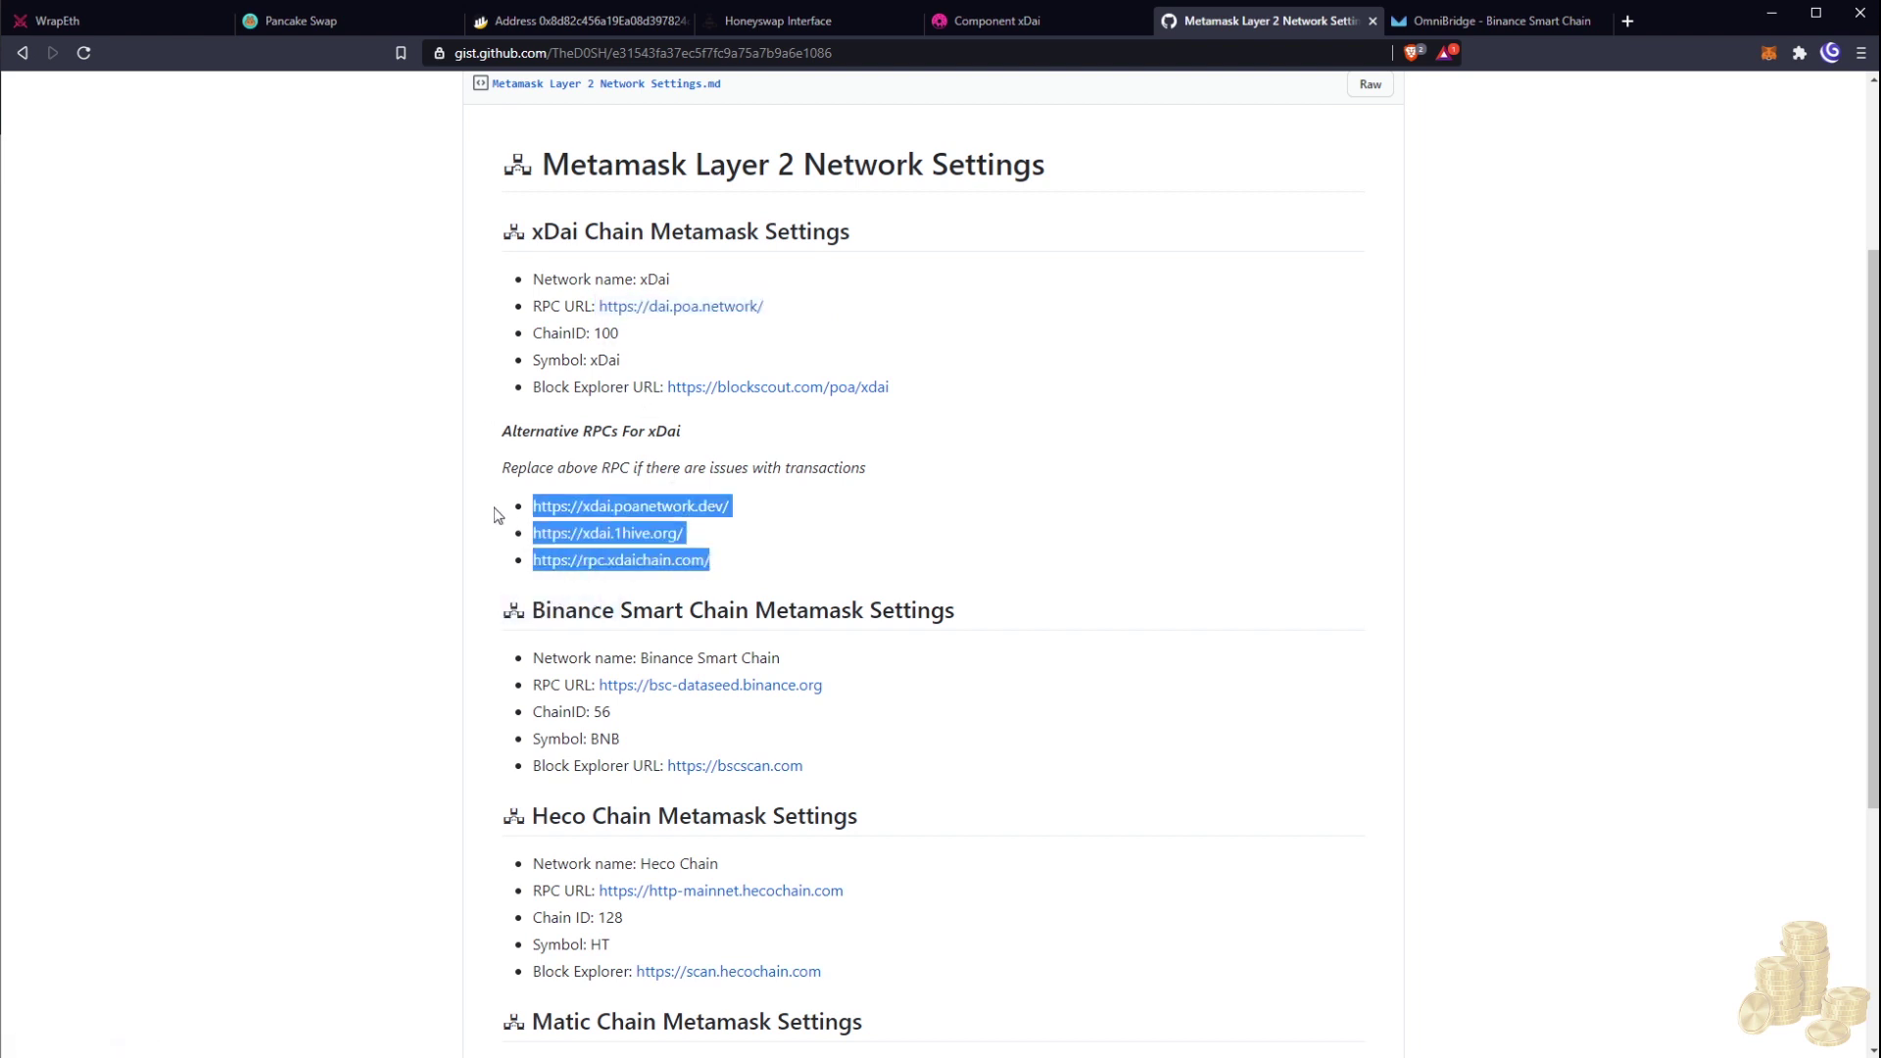
left_click(1053, 514)
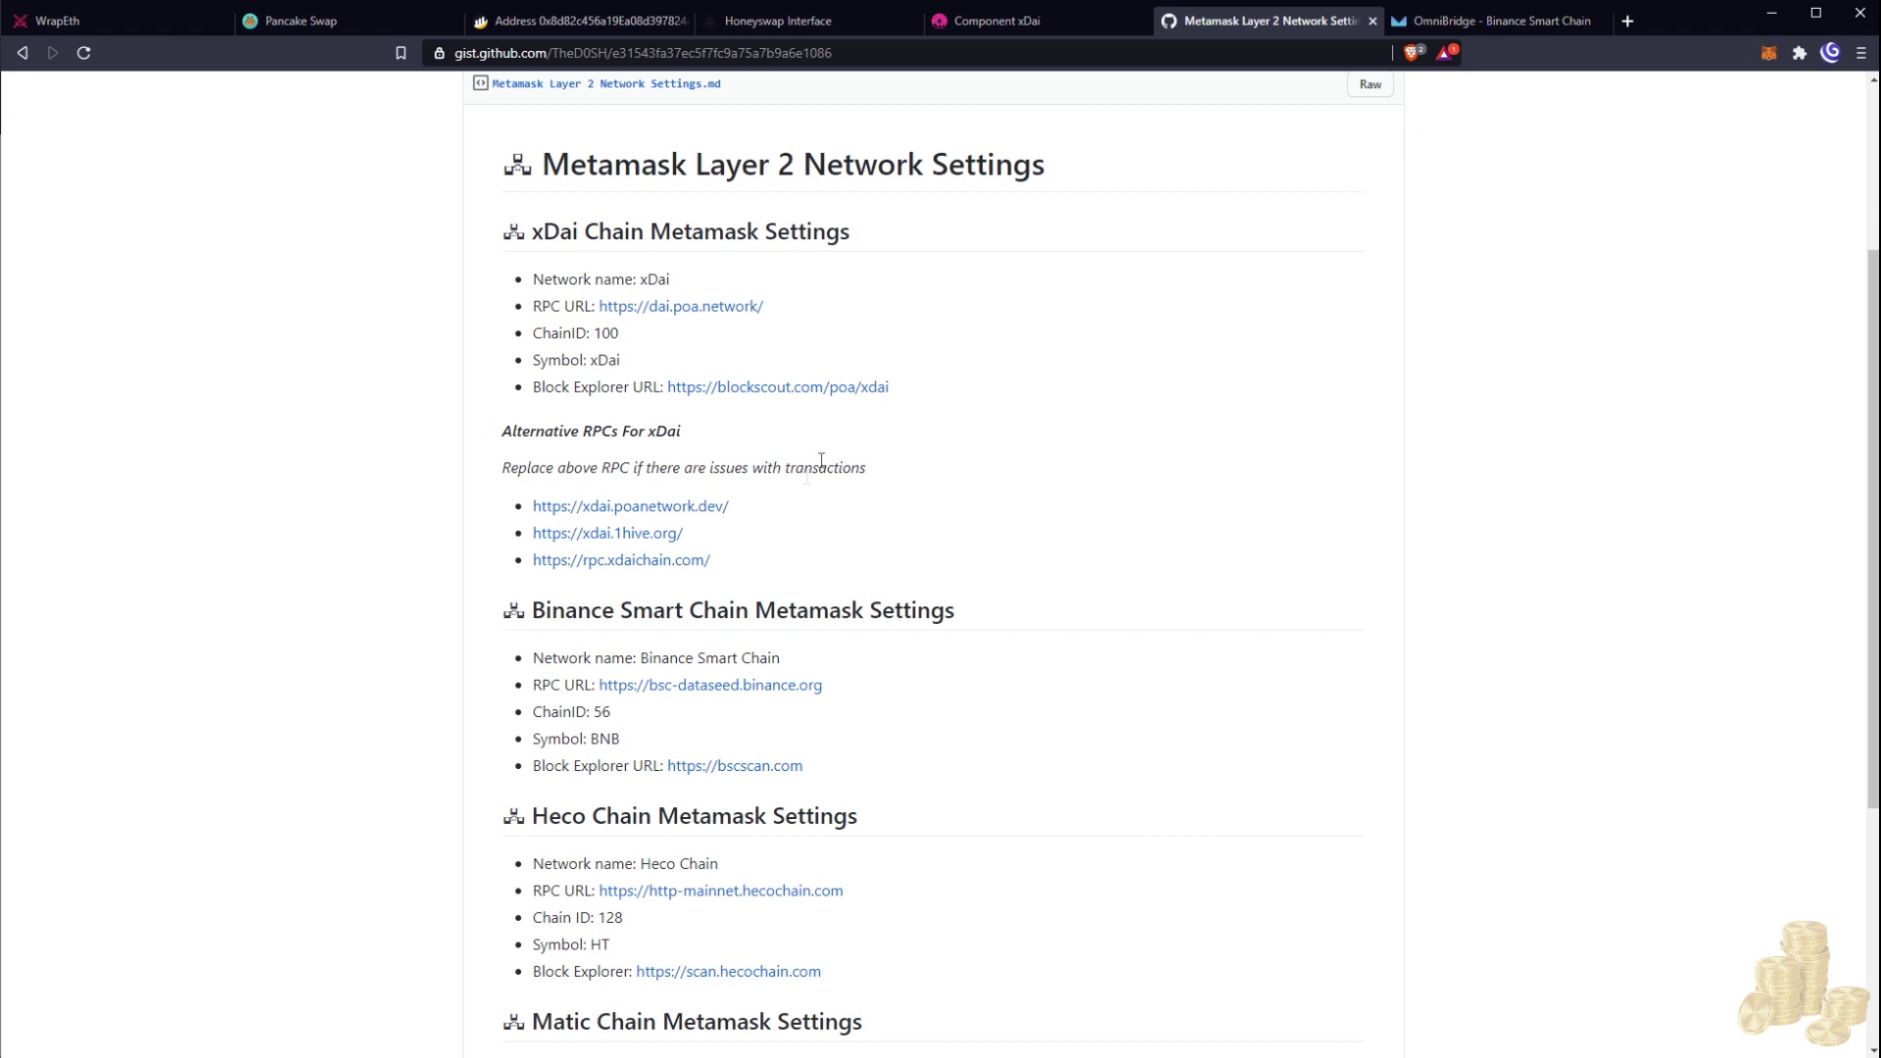
left_click_drag(737, 521, 621, 517)
left_click_drag(737, 505, 532, 505)
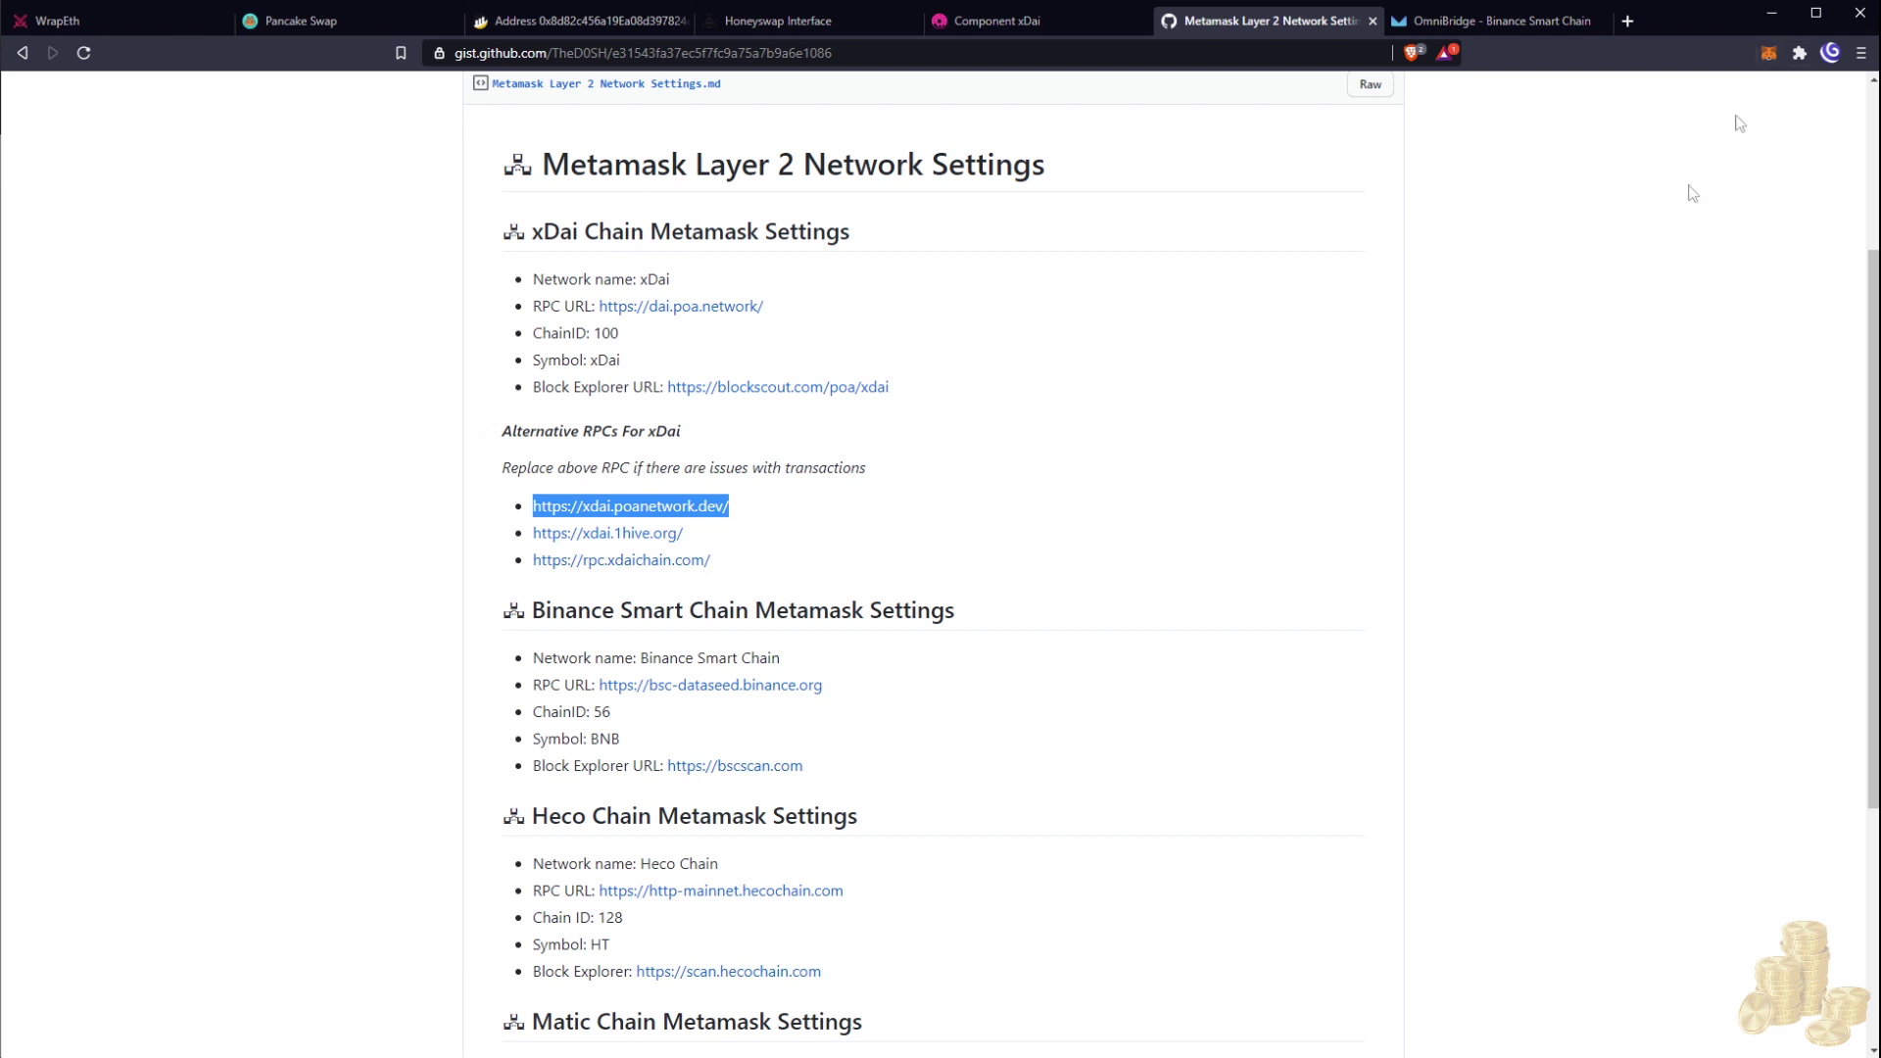
left_click(1628, 269)
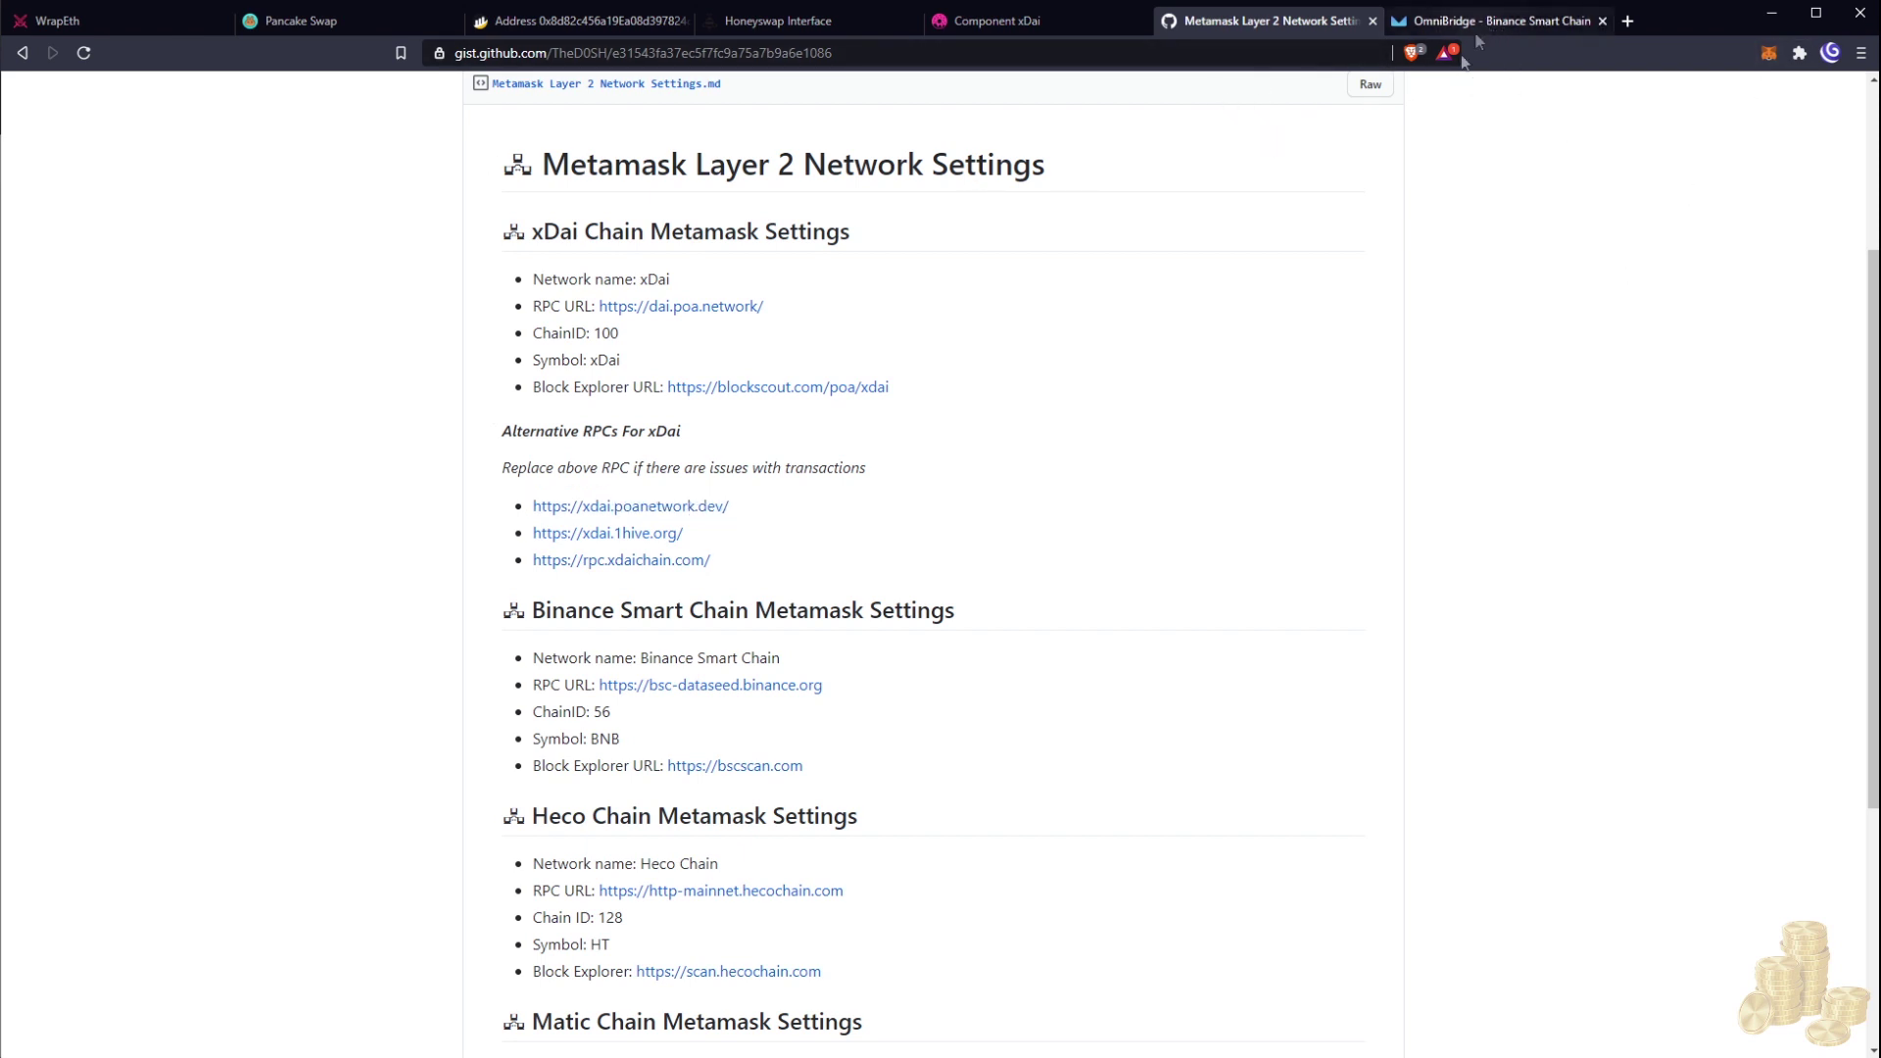
Switch MetaMask to the xDai network and check the account's connected sites
key("alt+shift+m")
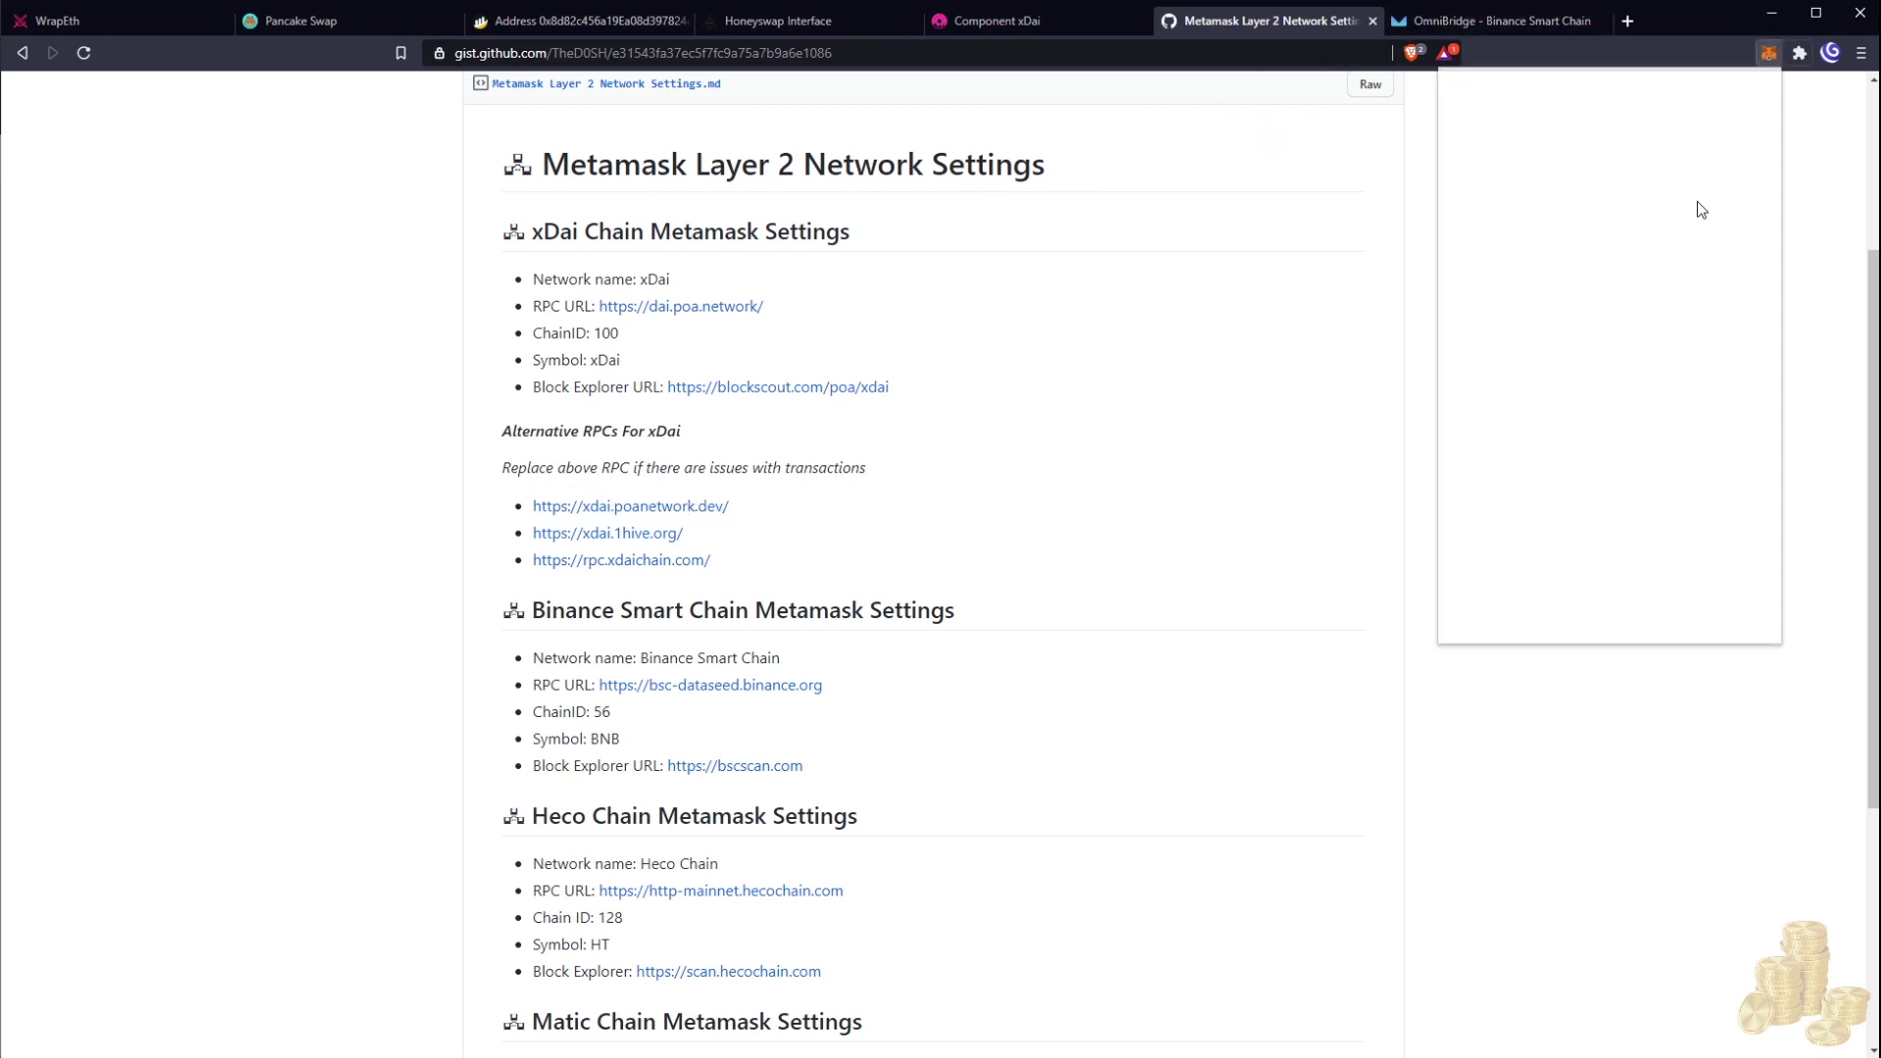
left_click(1677, 110)
left_click(1603, 515)
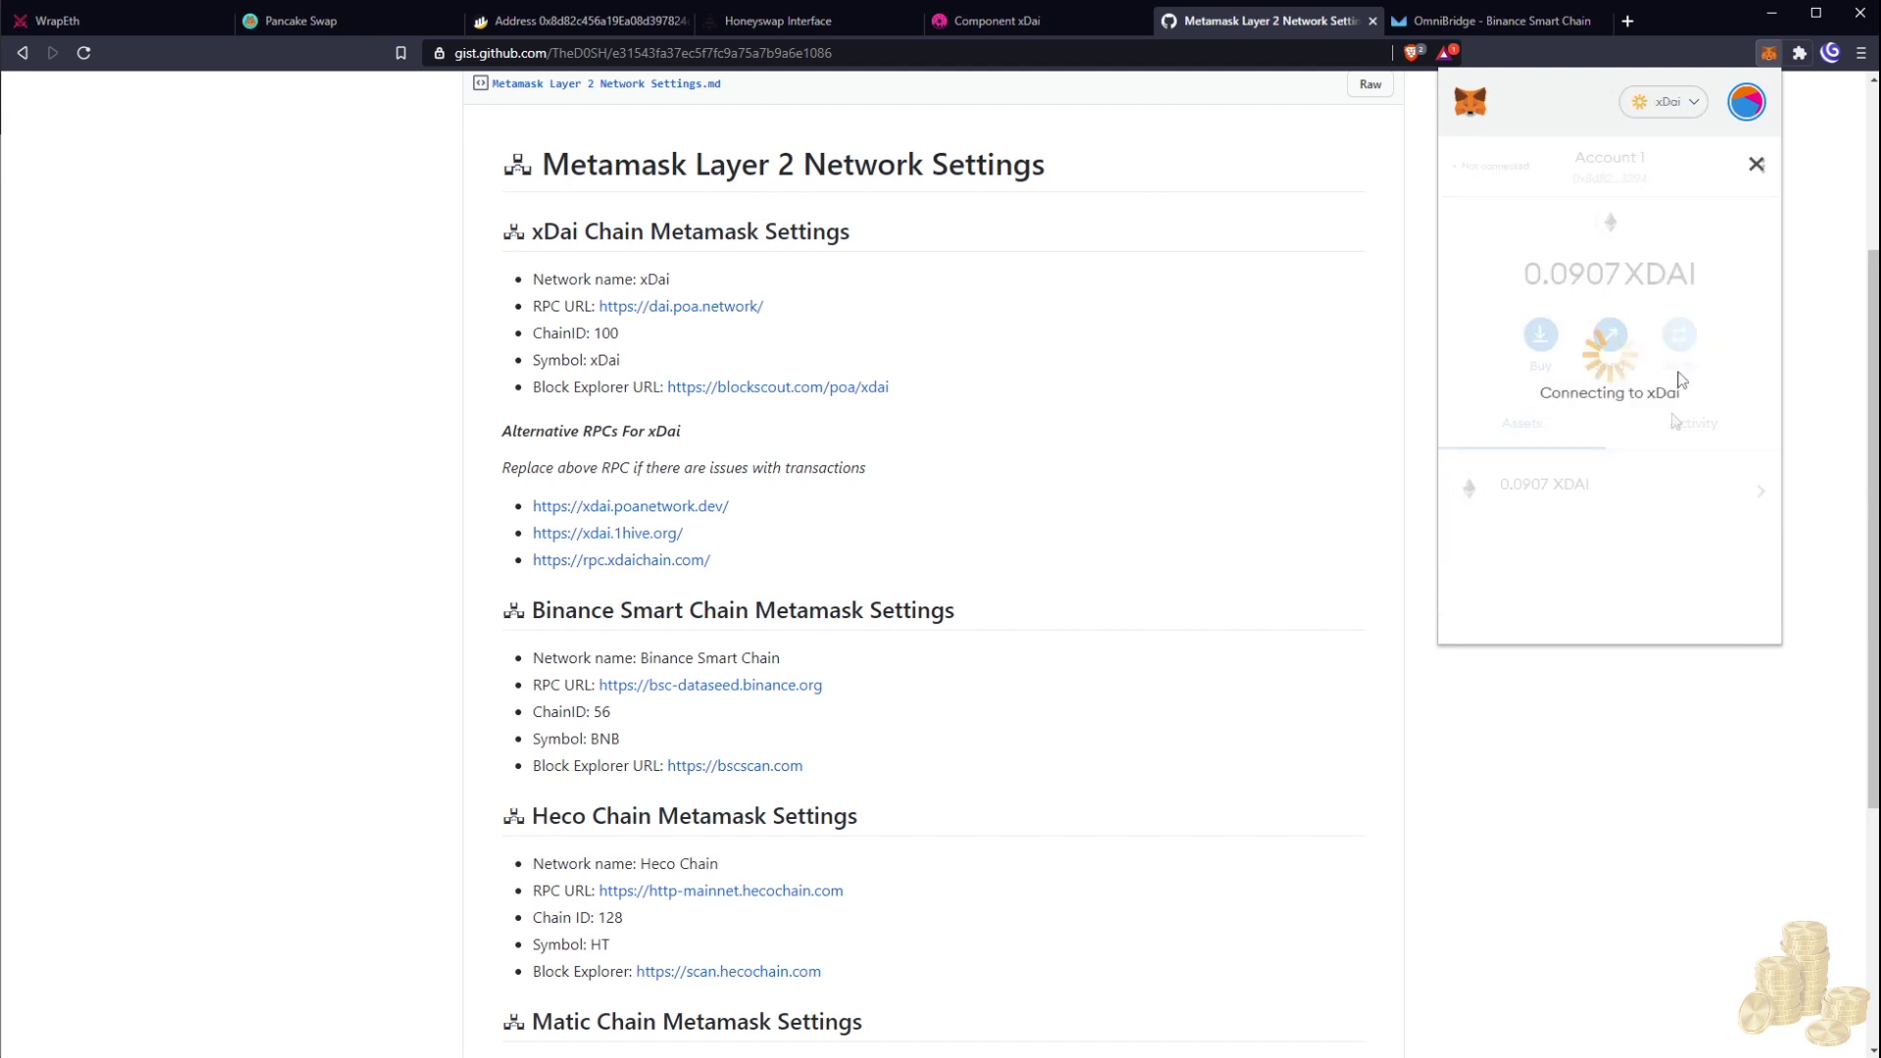
left_click(1763, 165)
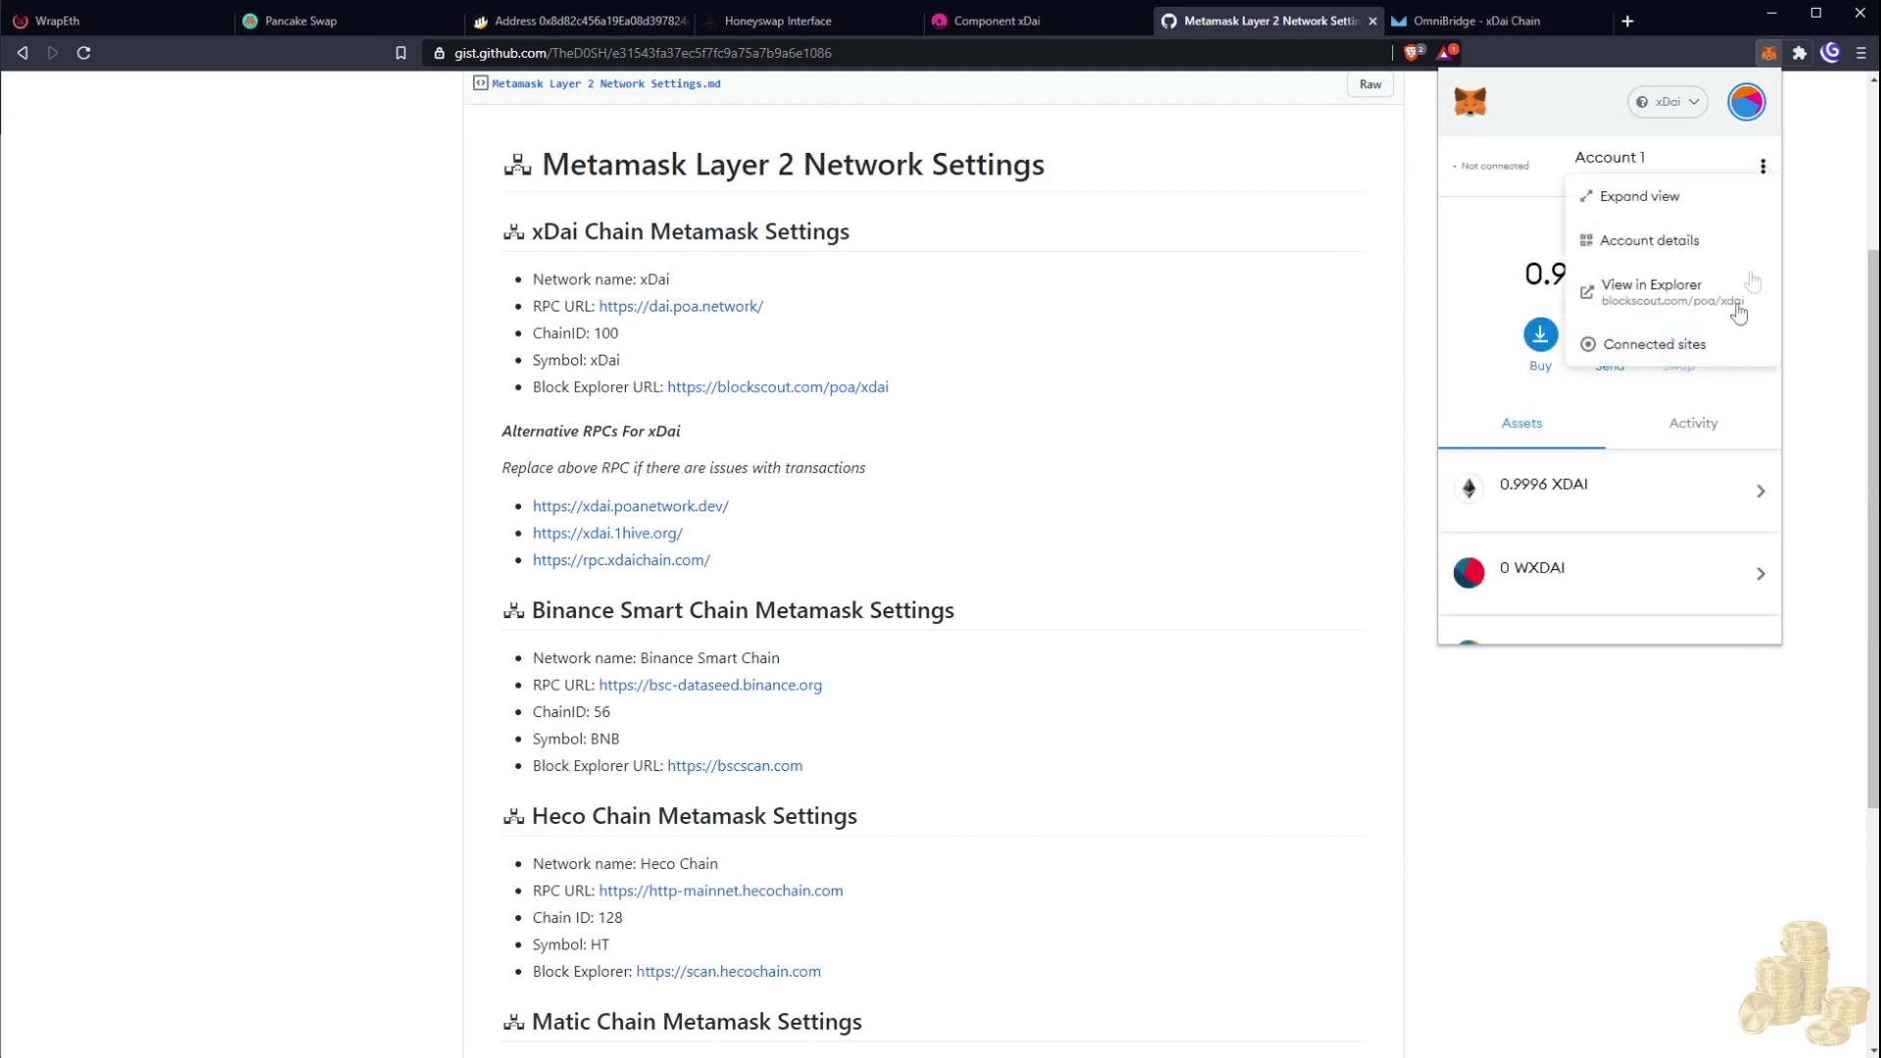
left_click(1668, 345)
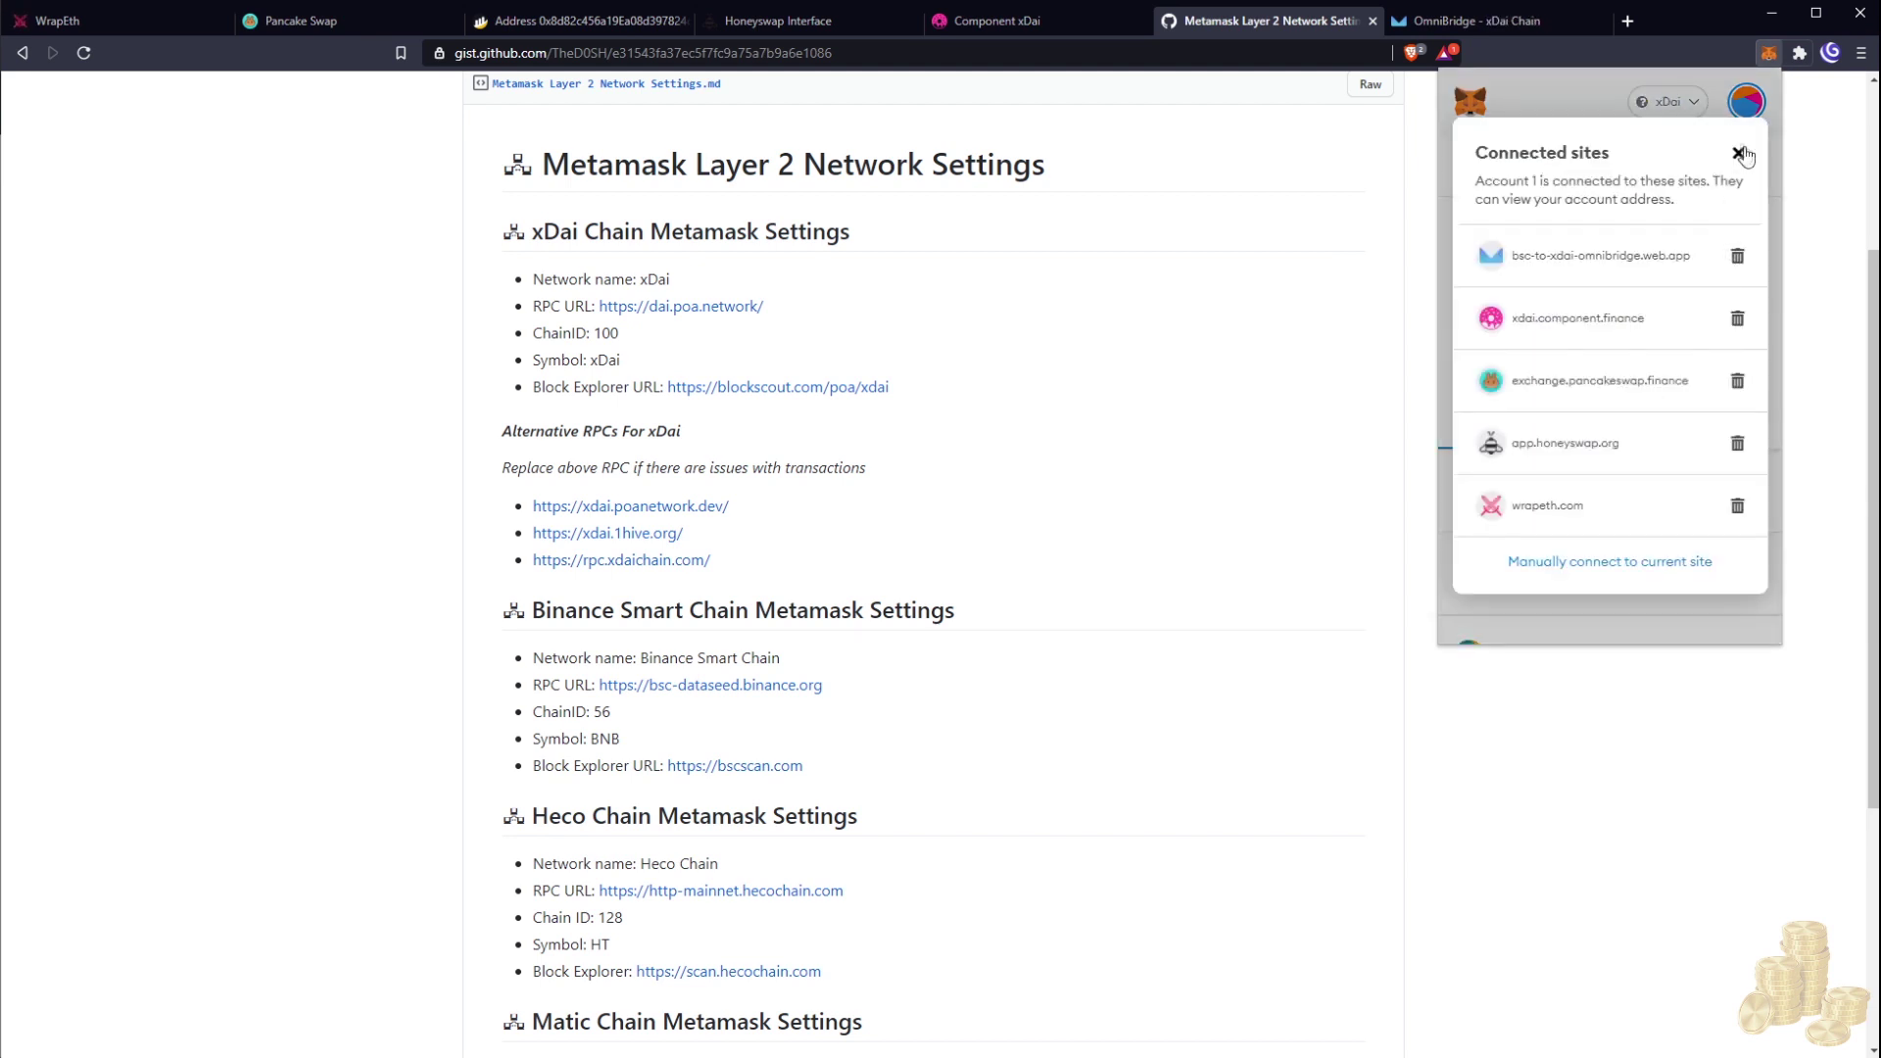
left_click(1739, 153)
Review the saved Localhost 8545 and xDai entries in MetaMask's network settings
left_click(1762, 167)
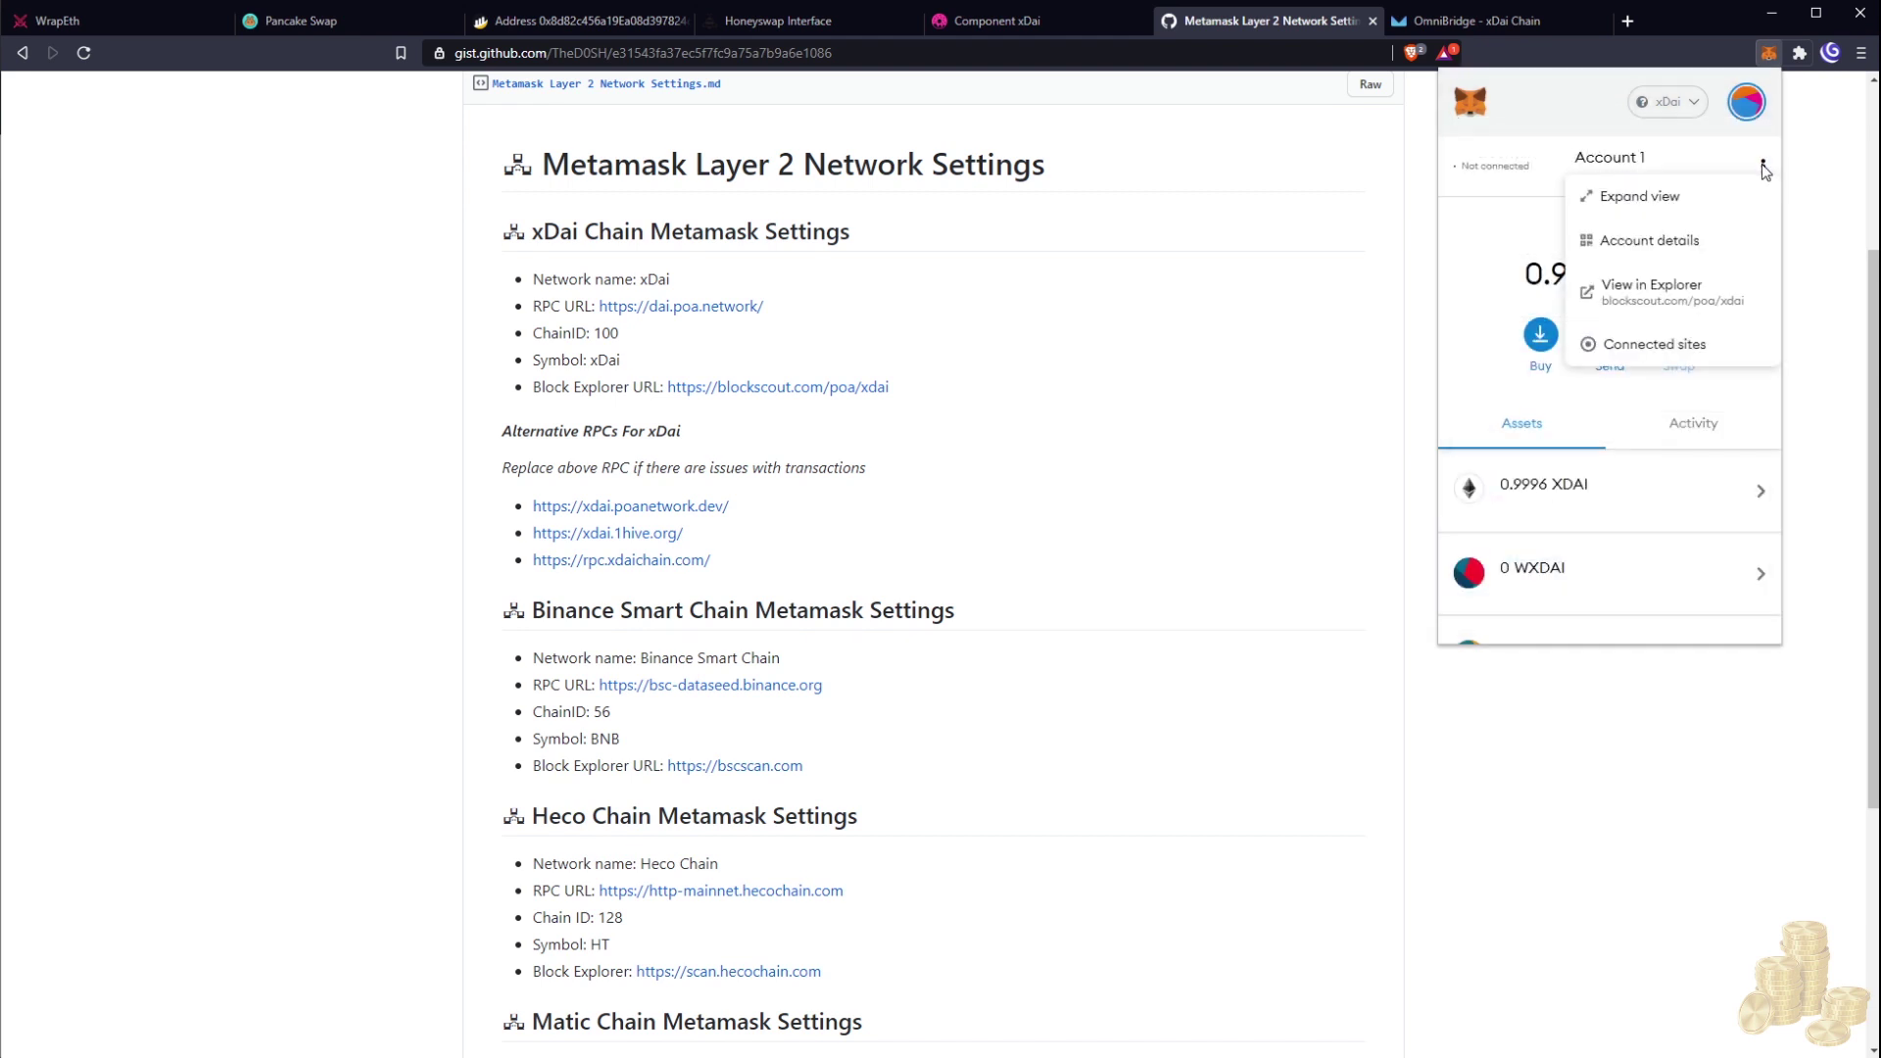
left_click(1750, 110)
left_click(1643, 452)
scroll(1656, 490, "down", 3)
left_click(1587, 492)
left_click(1710, 532)
scroll(1629, 514, "down", 2)
scroll(1629, 514, "up", 3)
left_click(1471, 174)
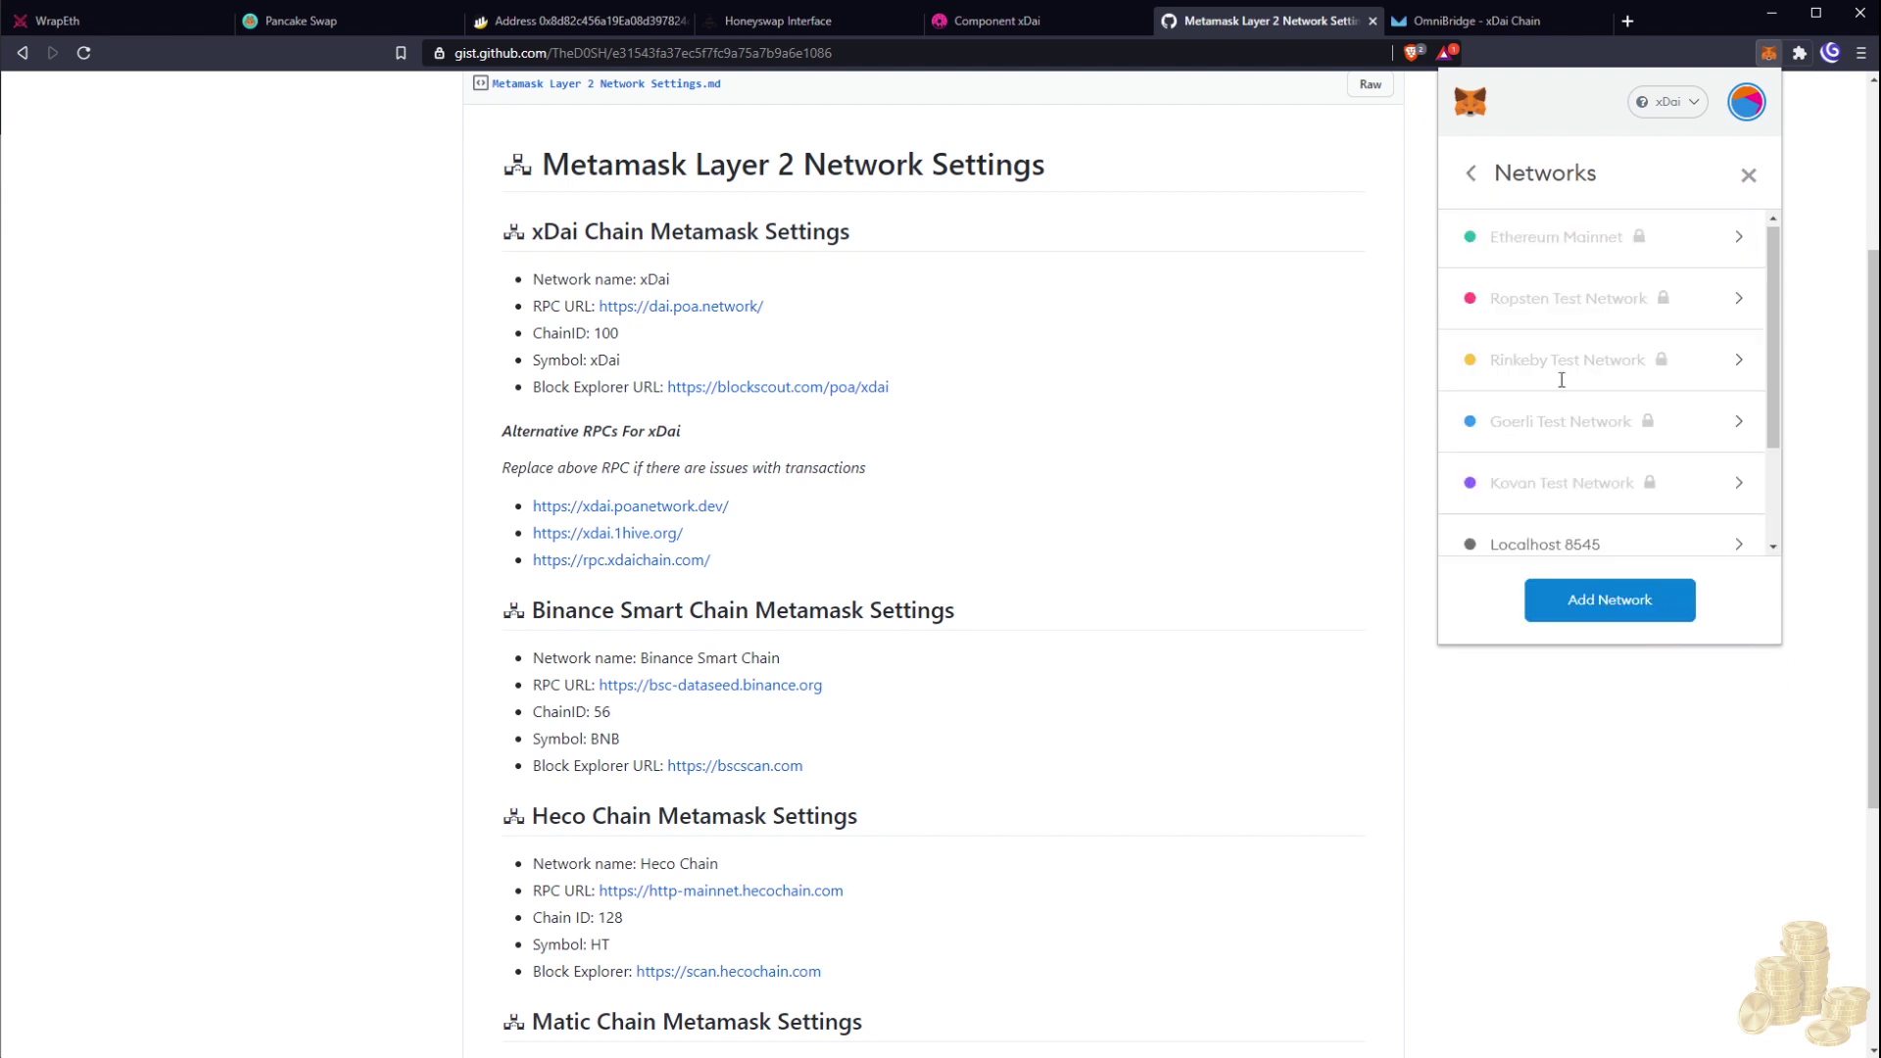
scroll(1566, 412, "down", 3)
left_click(1571, 472)
scroll(1706, 510, "down", 2)
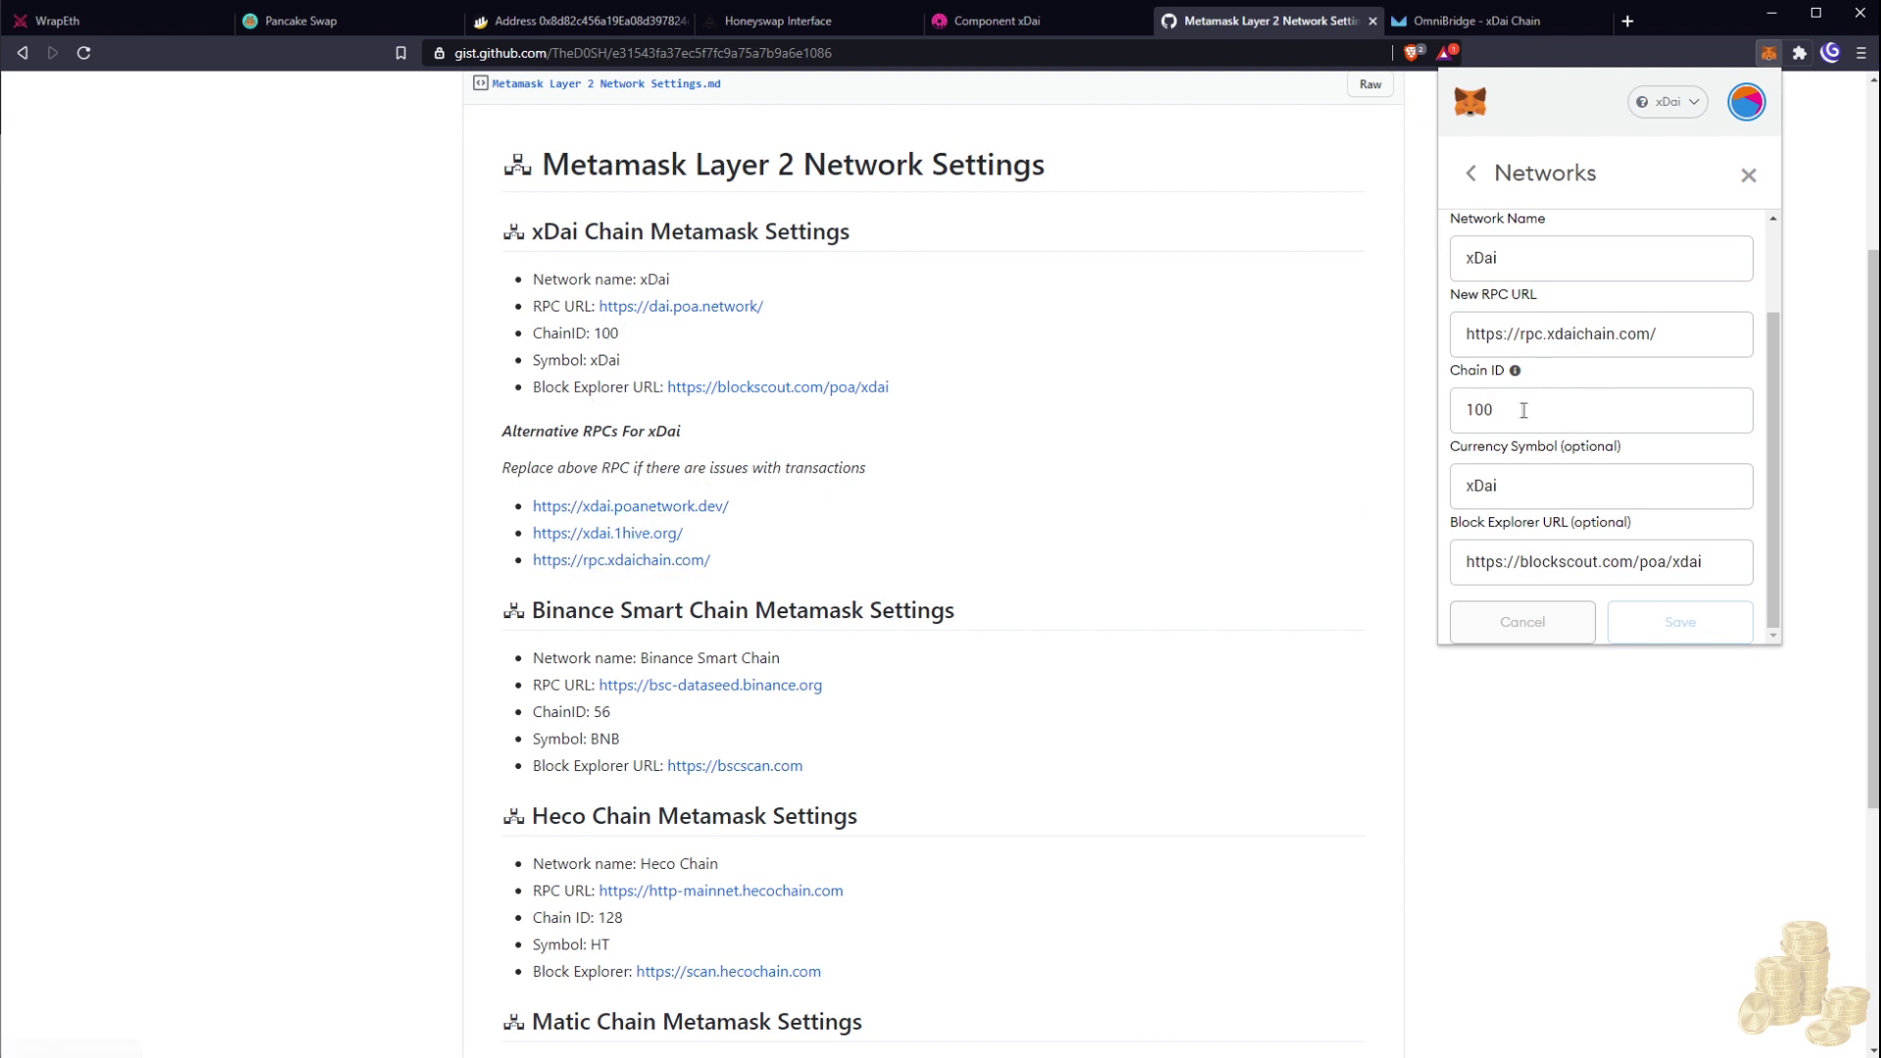
Close MetaMask and return to OmniBridge, now bridging from xDai Chain
left_click(1406, 453)
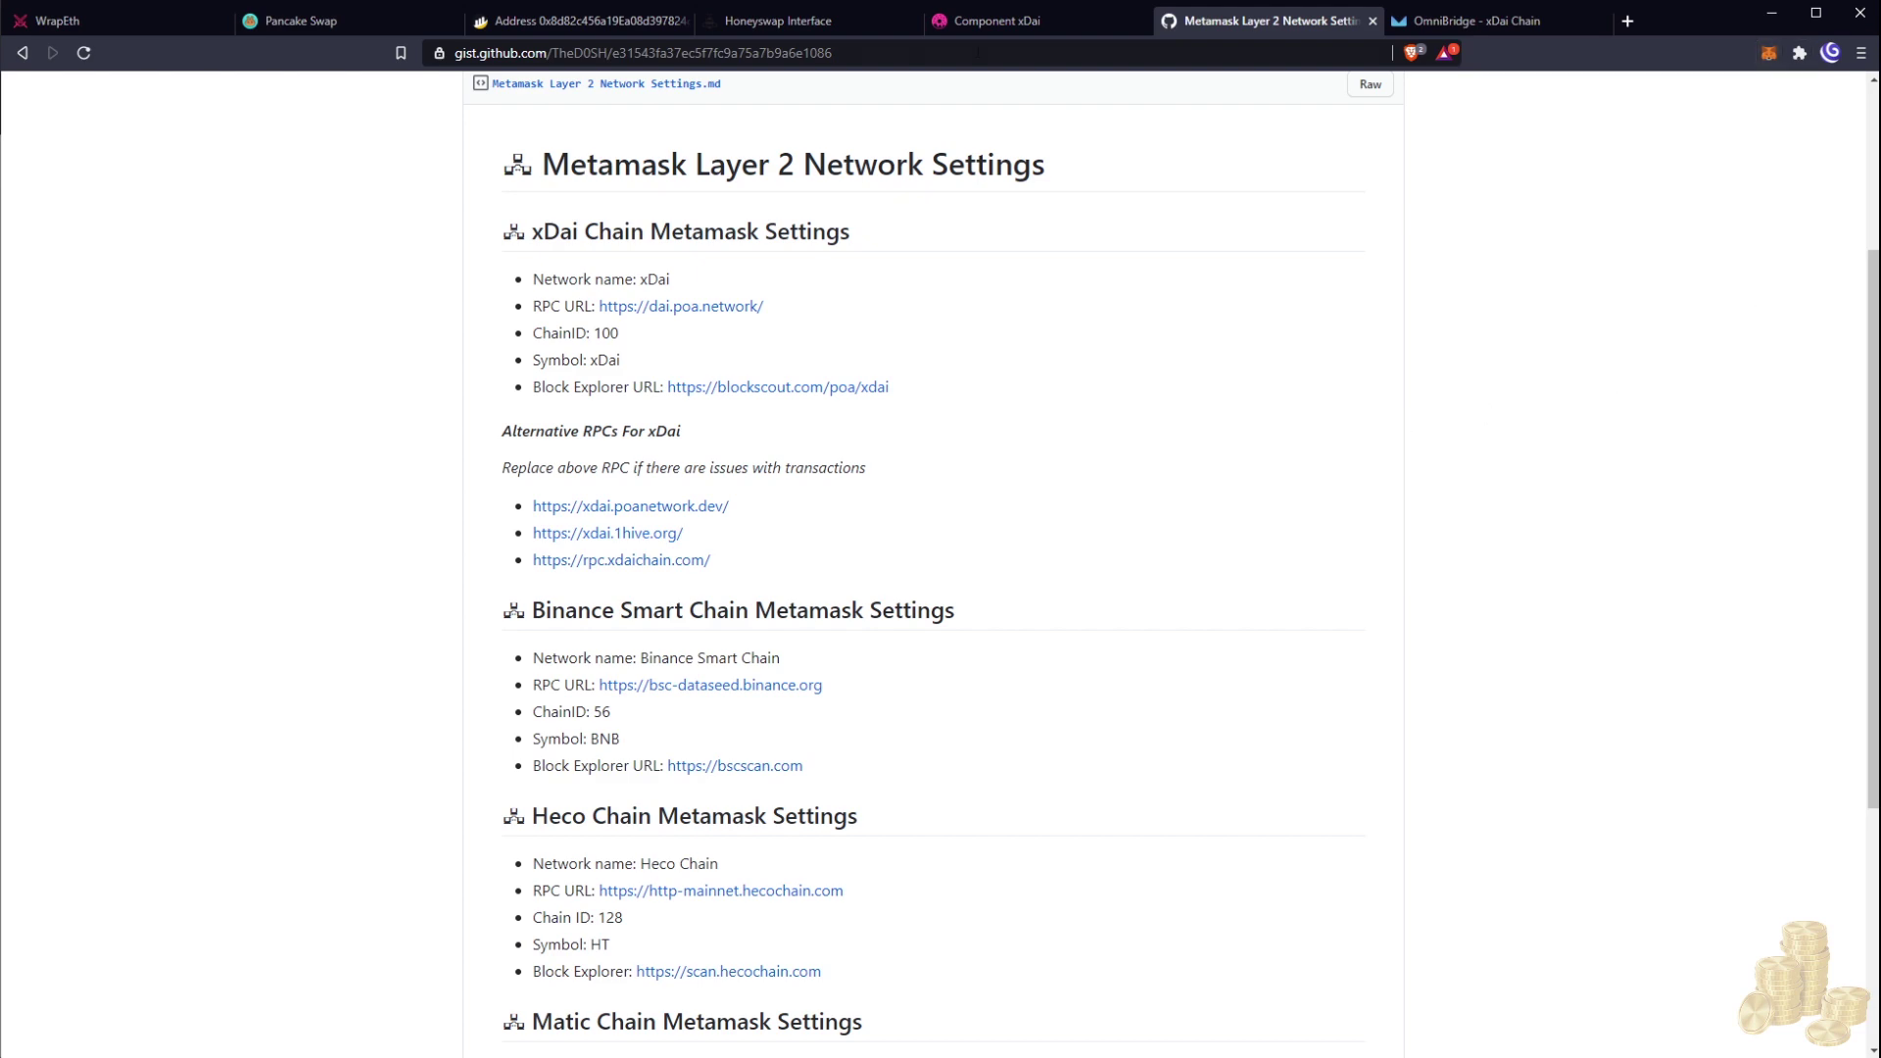
left_click(1004, 19)
left_click(1232, 20)
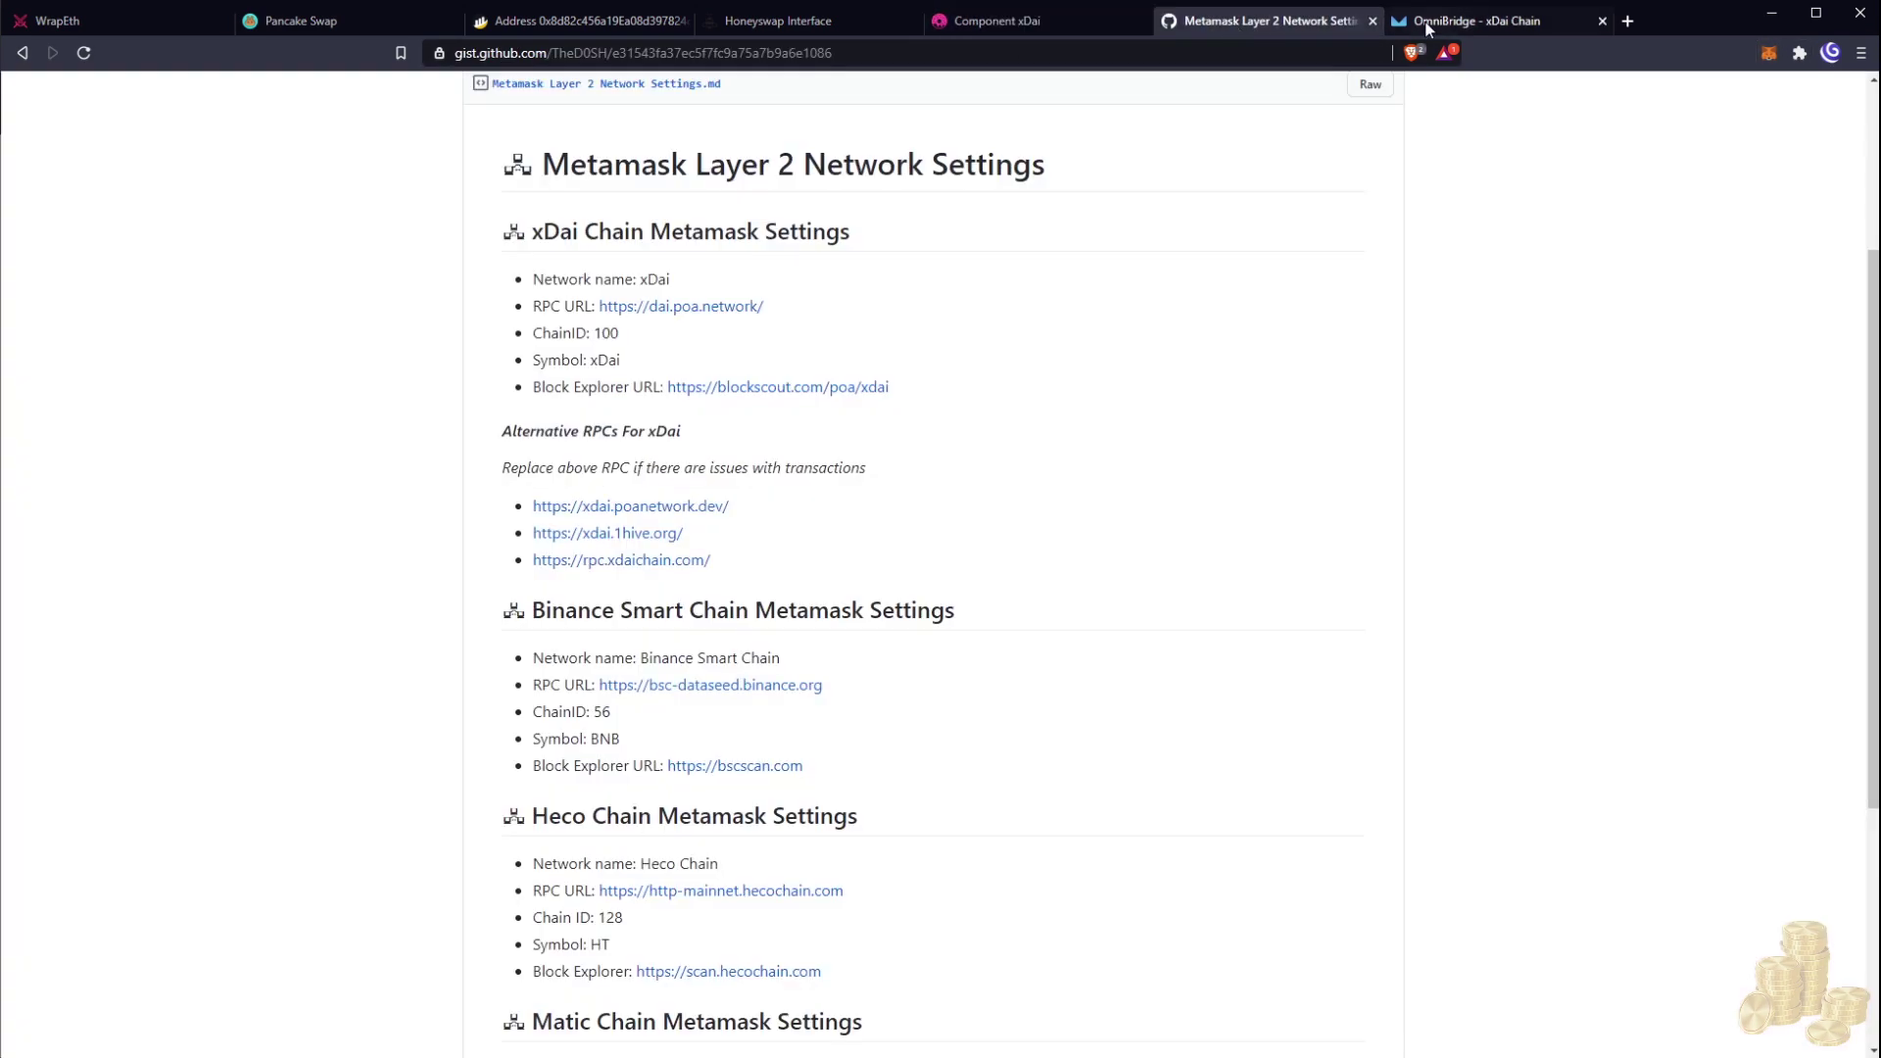
left_click(1445, 18)
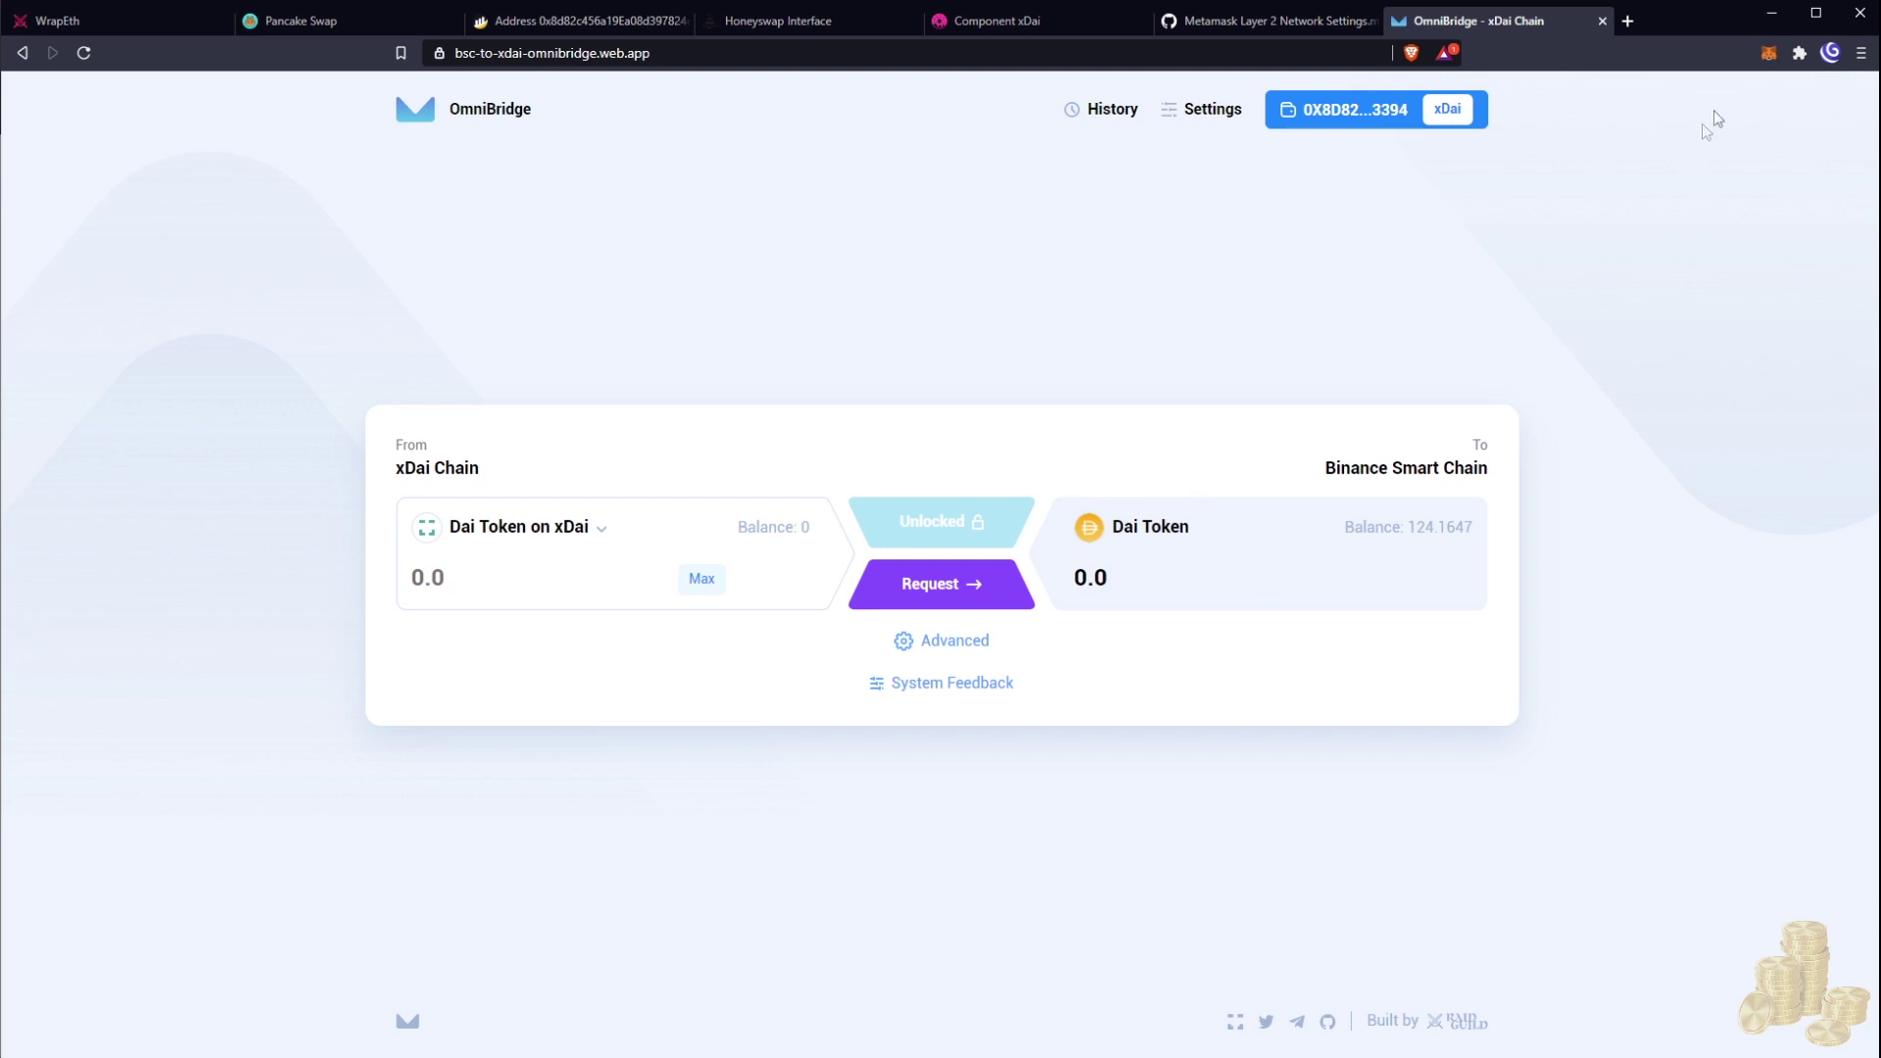
Switch MetaMask back to Binance and set the amount to the maximum 124.1646975858662040 Dai
left_click(1768, 52)
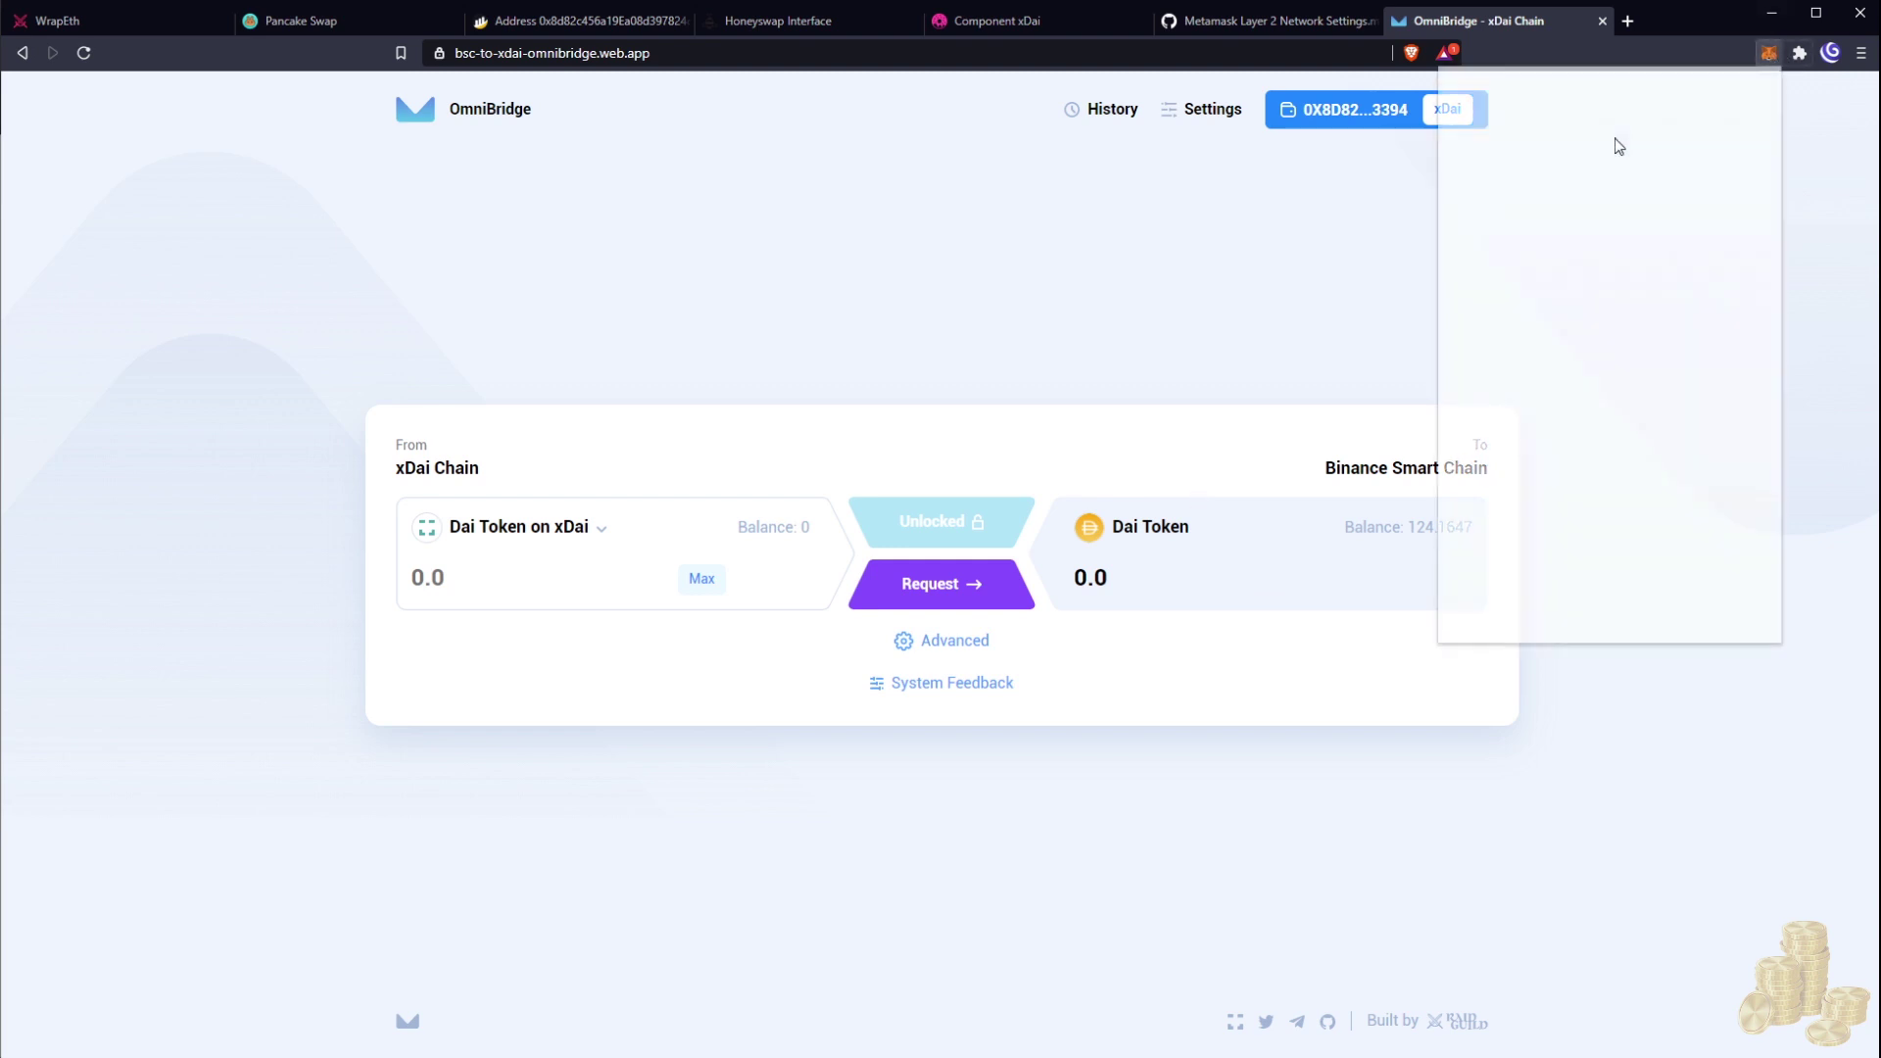
left_click(1663, 107)
left_click(1611, 455)
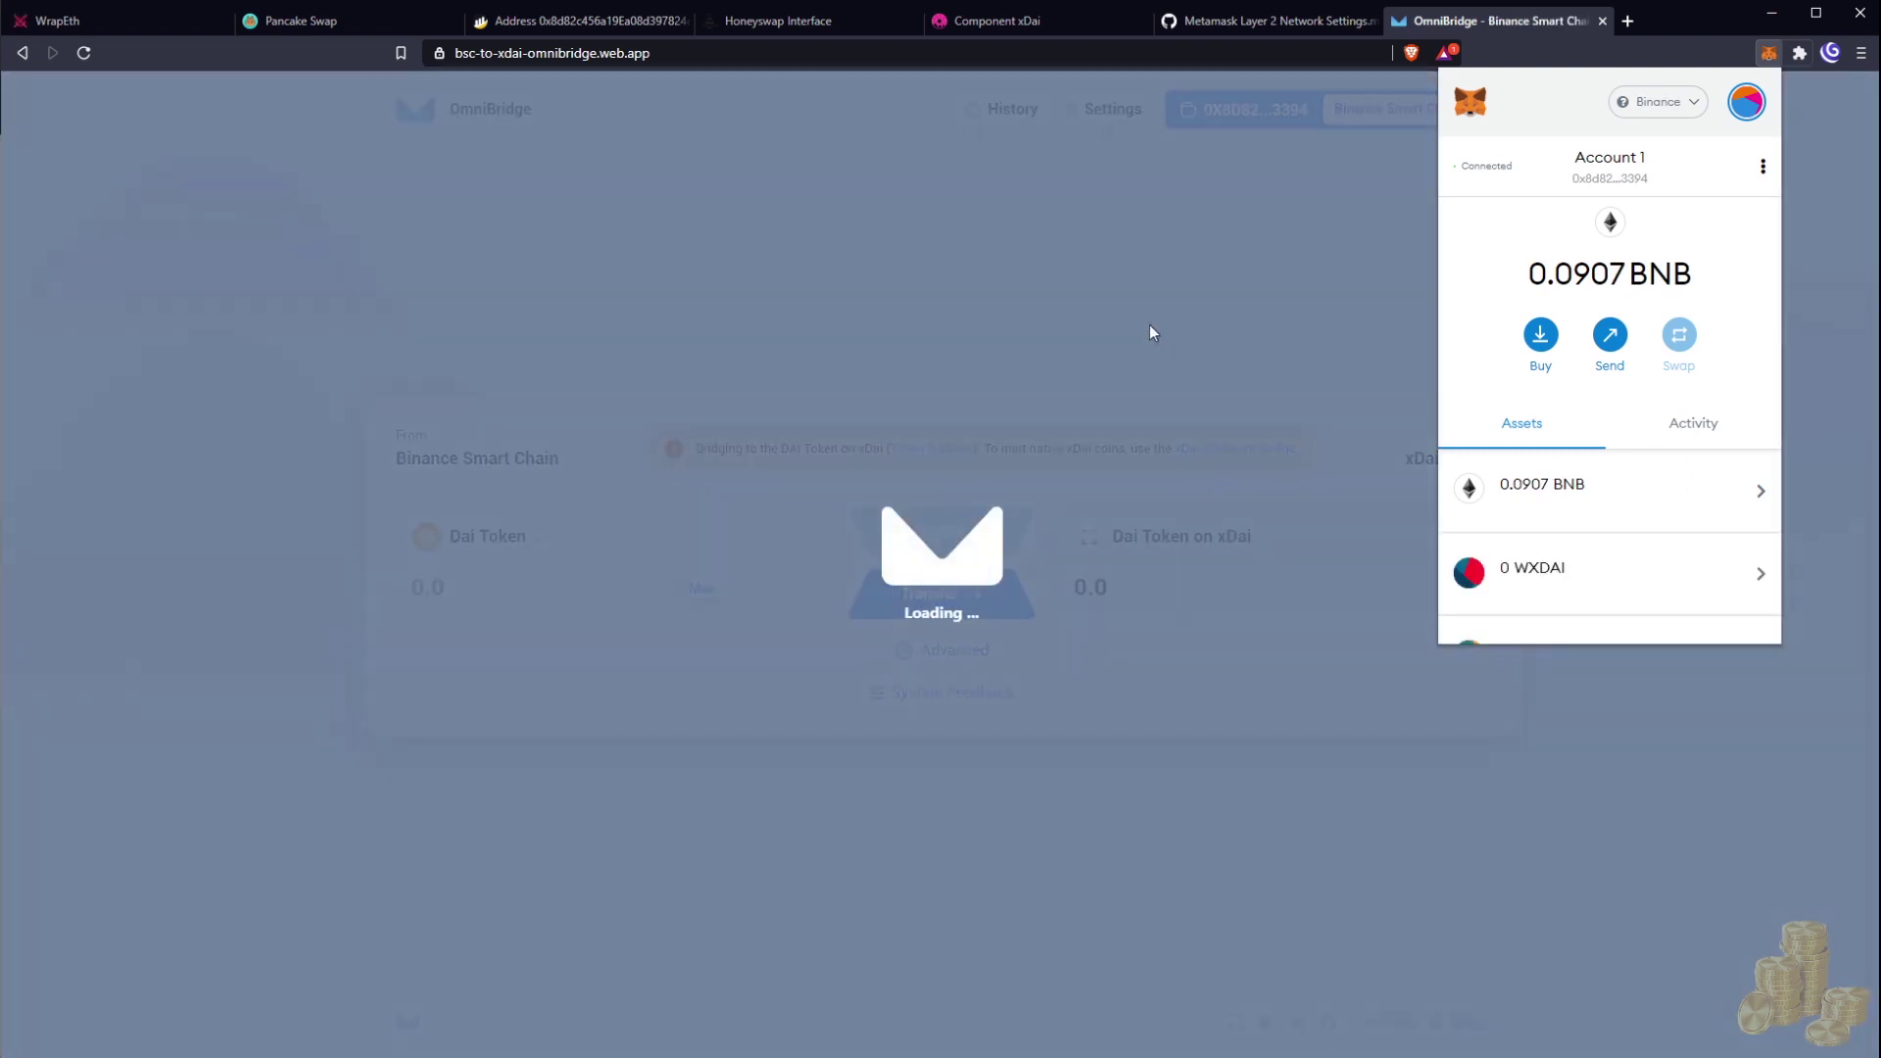
left_click(1149, 333)
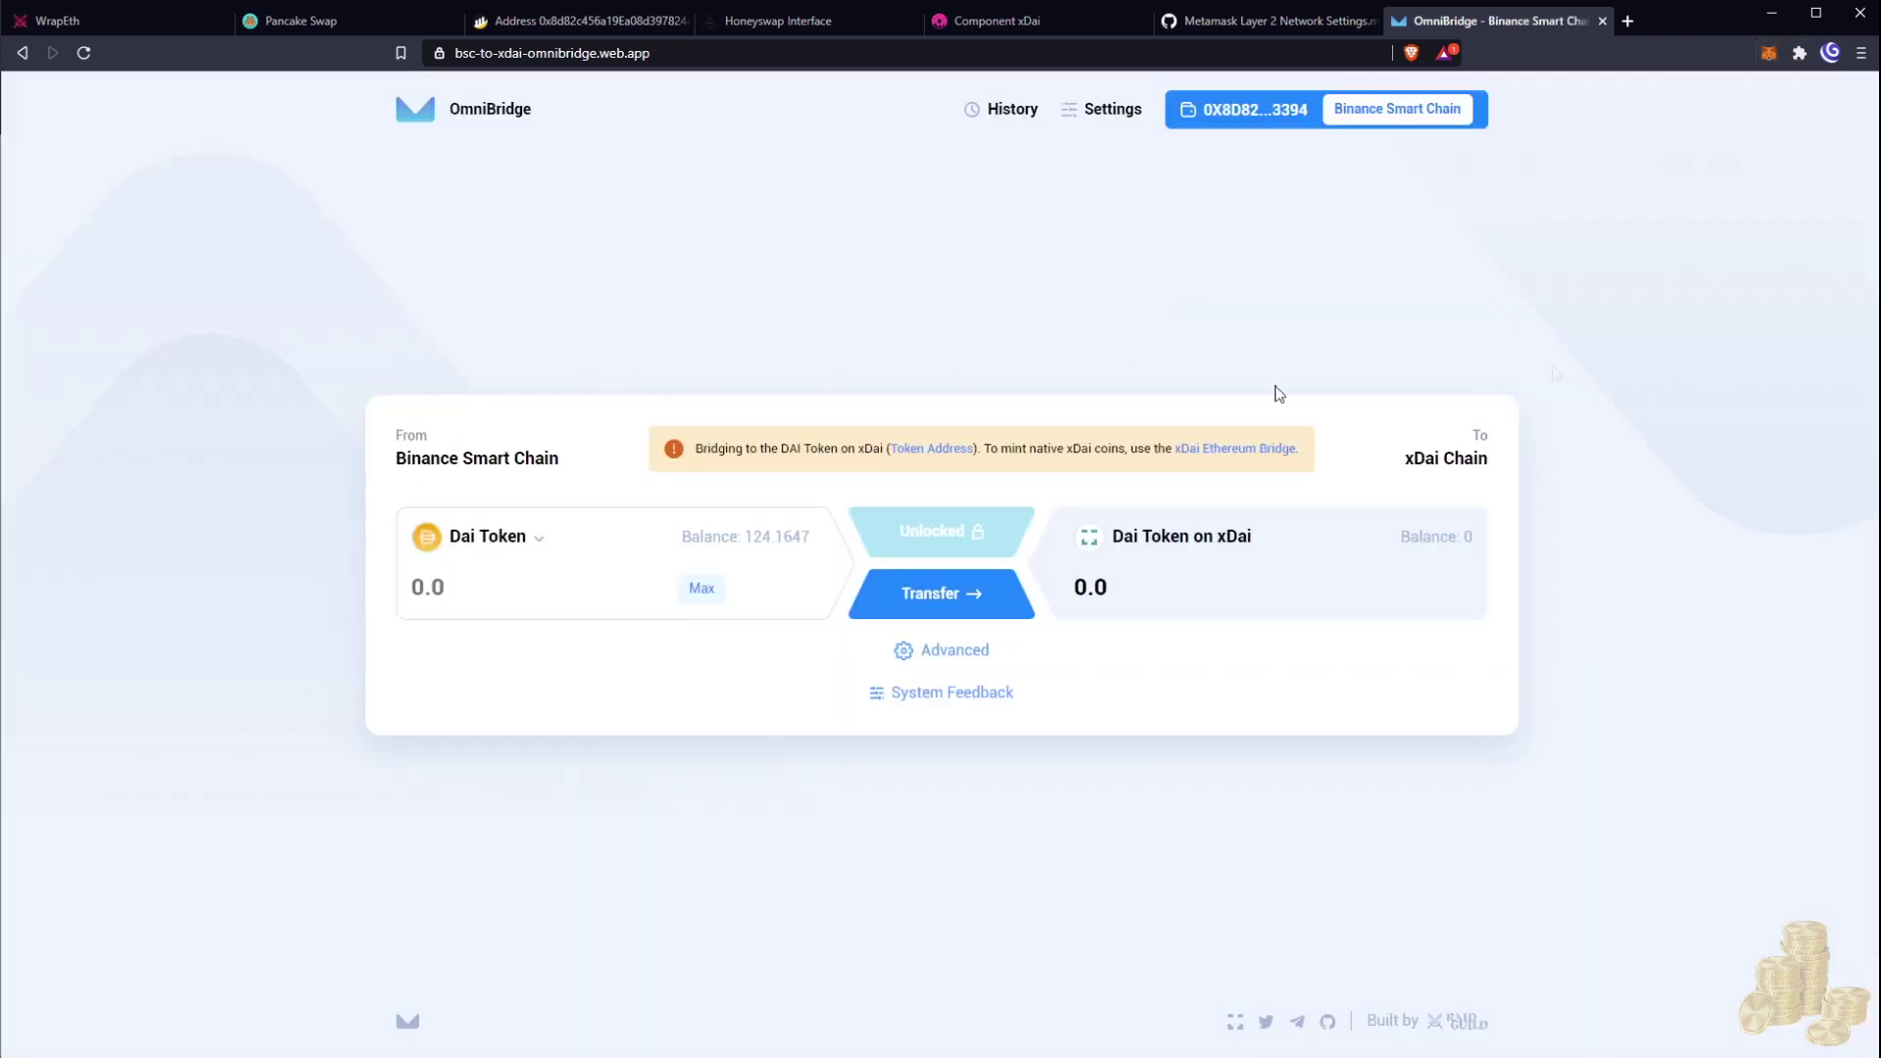
left_click(699, 590)
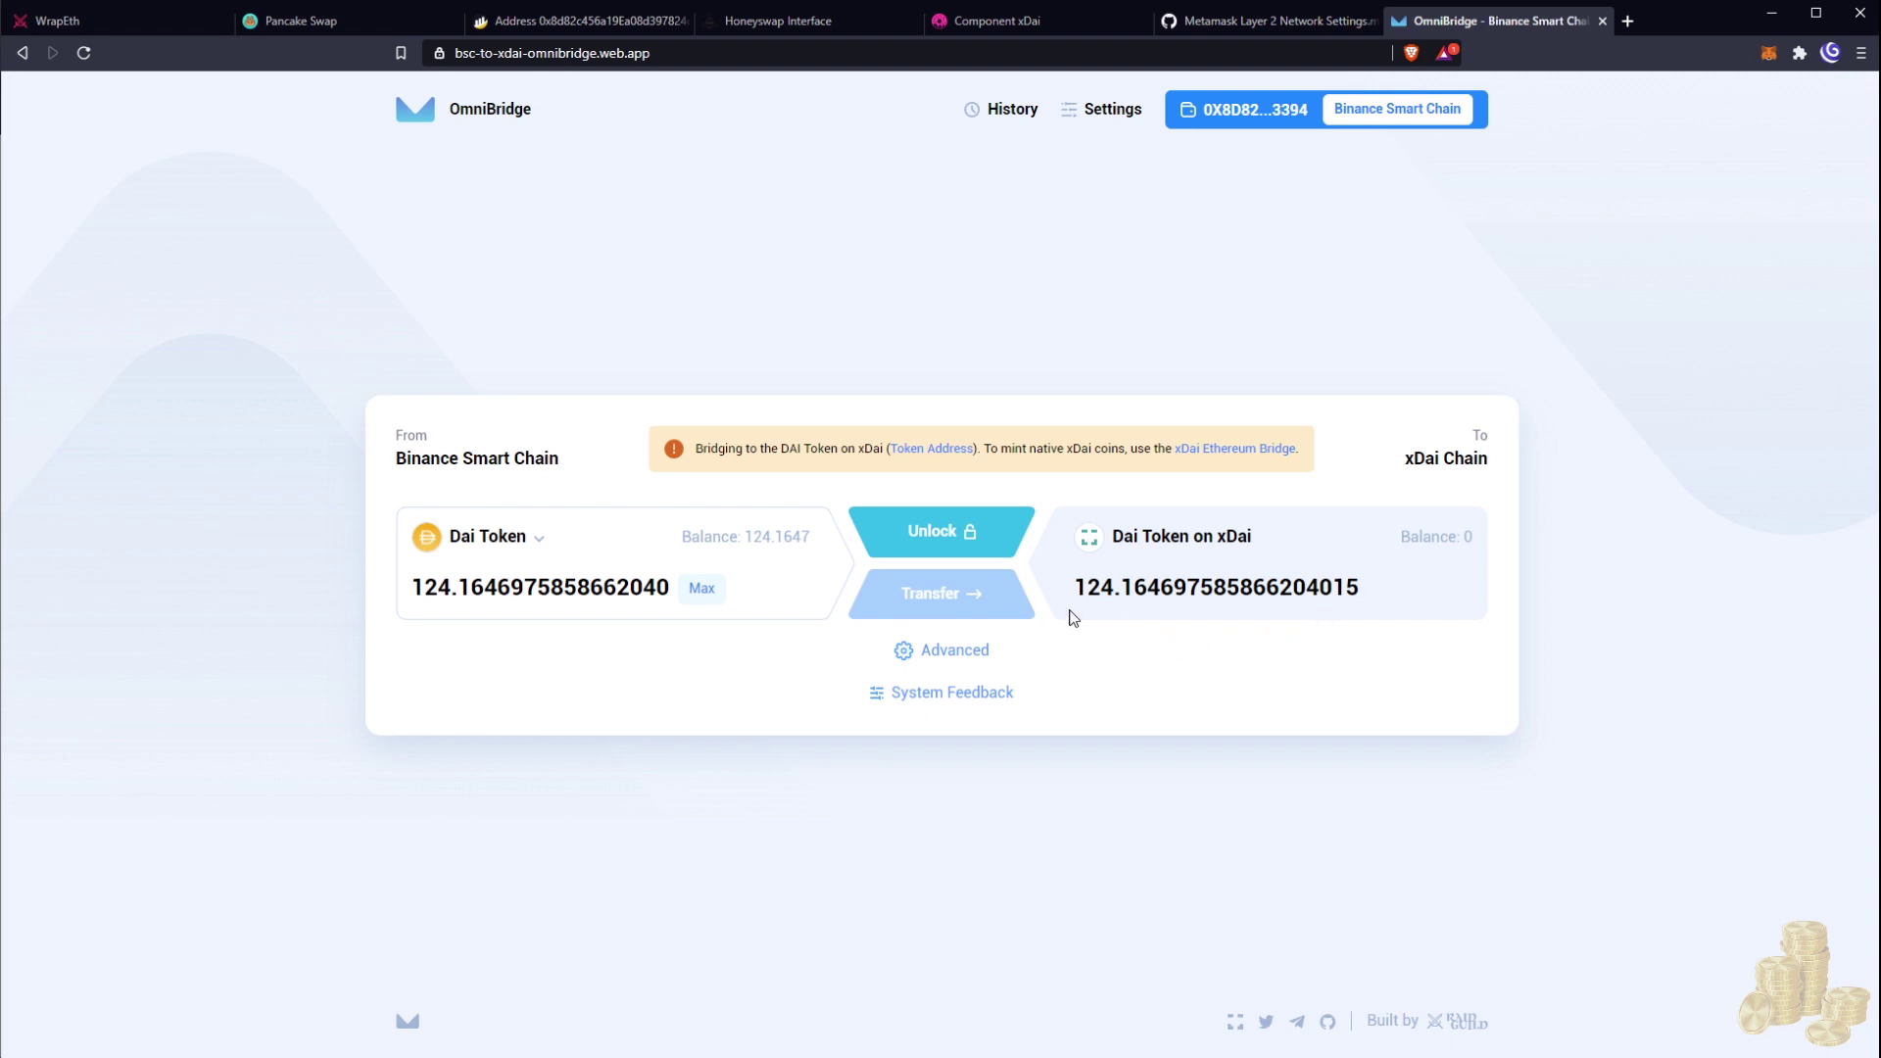
Unlock Dai in OmniBridge and confirm the DAI spending approval in MetaMask
left_click(941, 537)
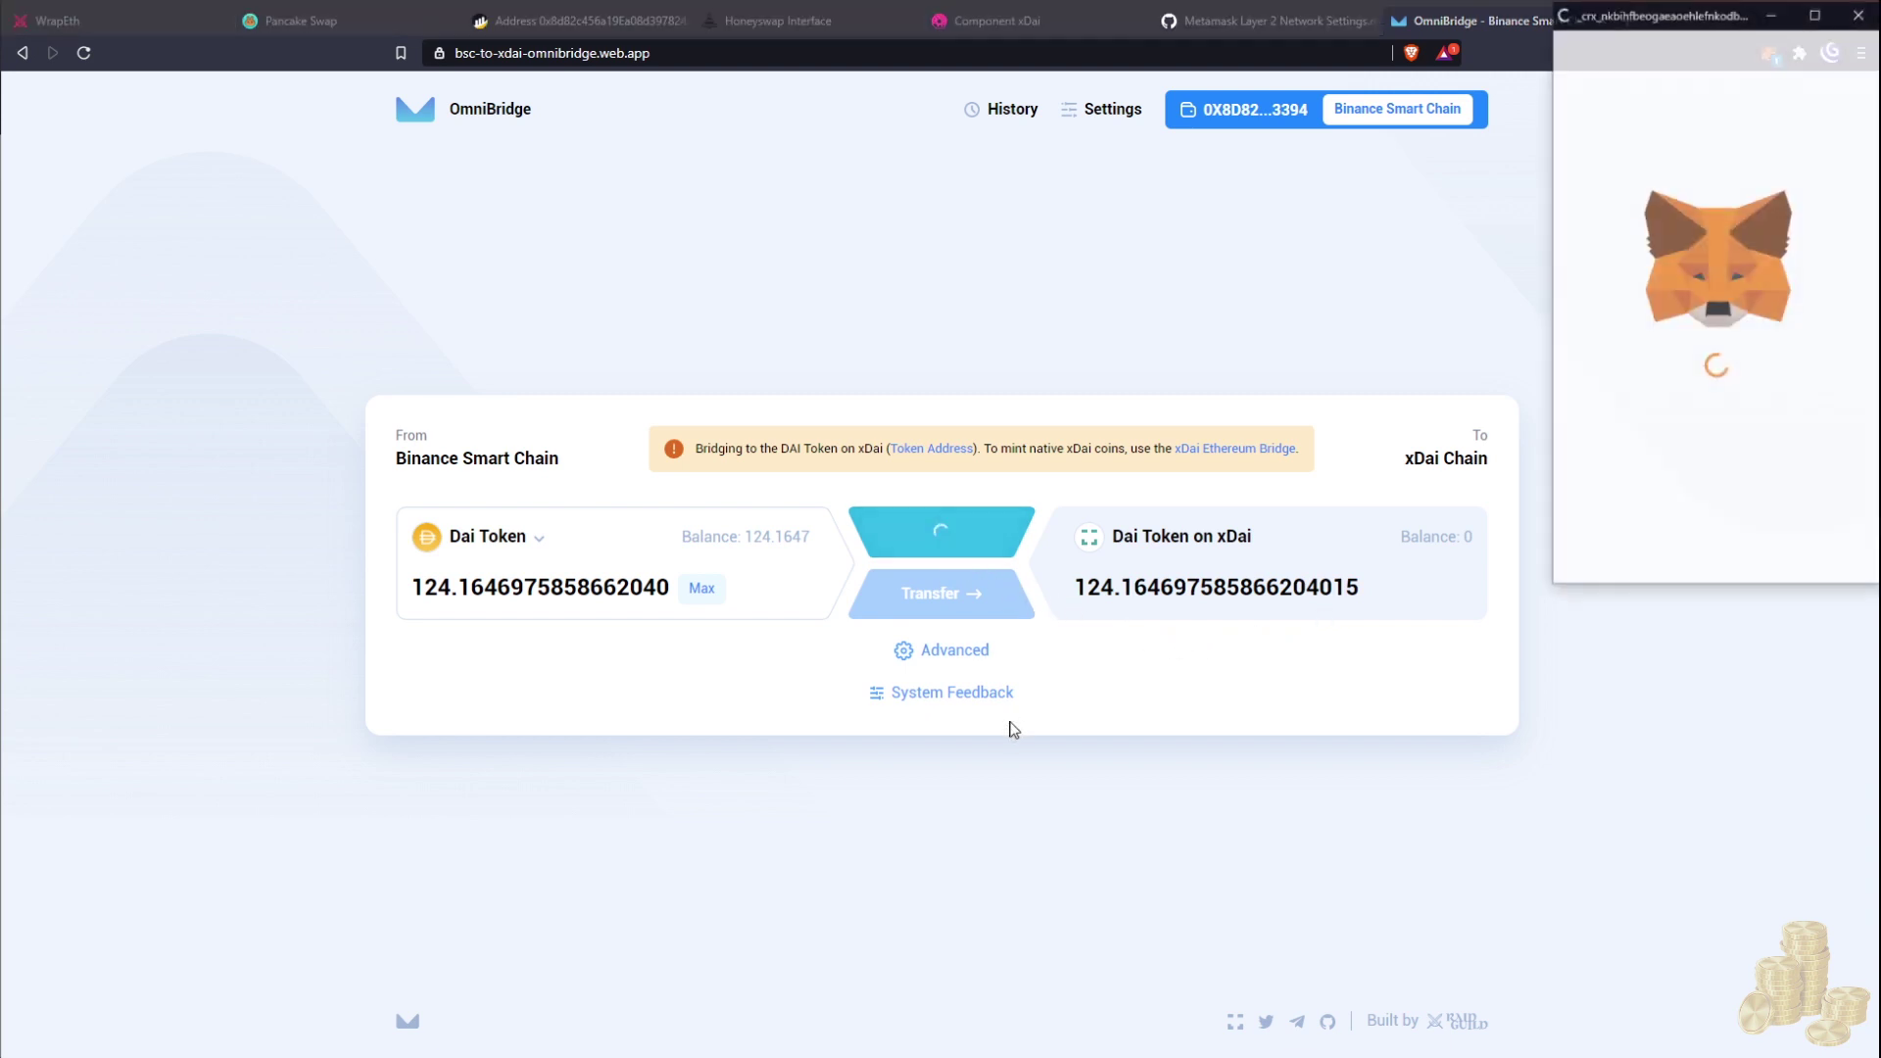
scroll(1707, 353, "down", 2)
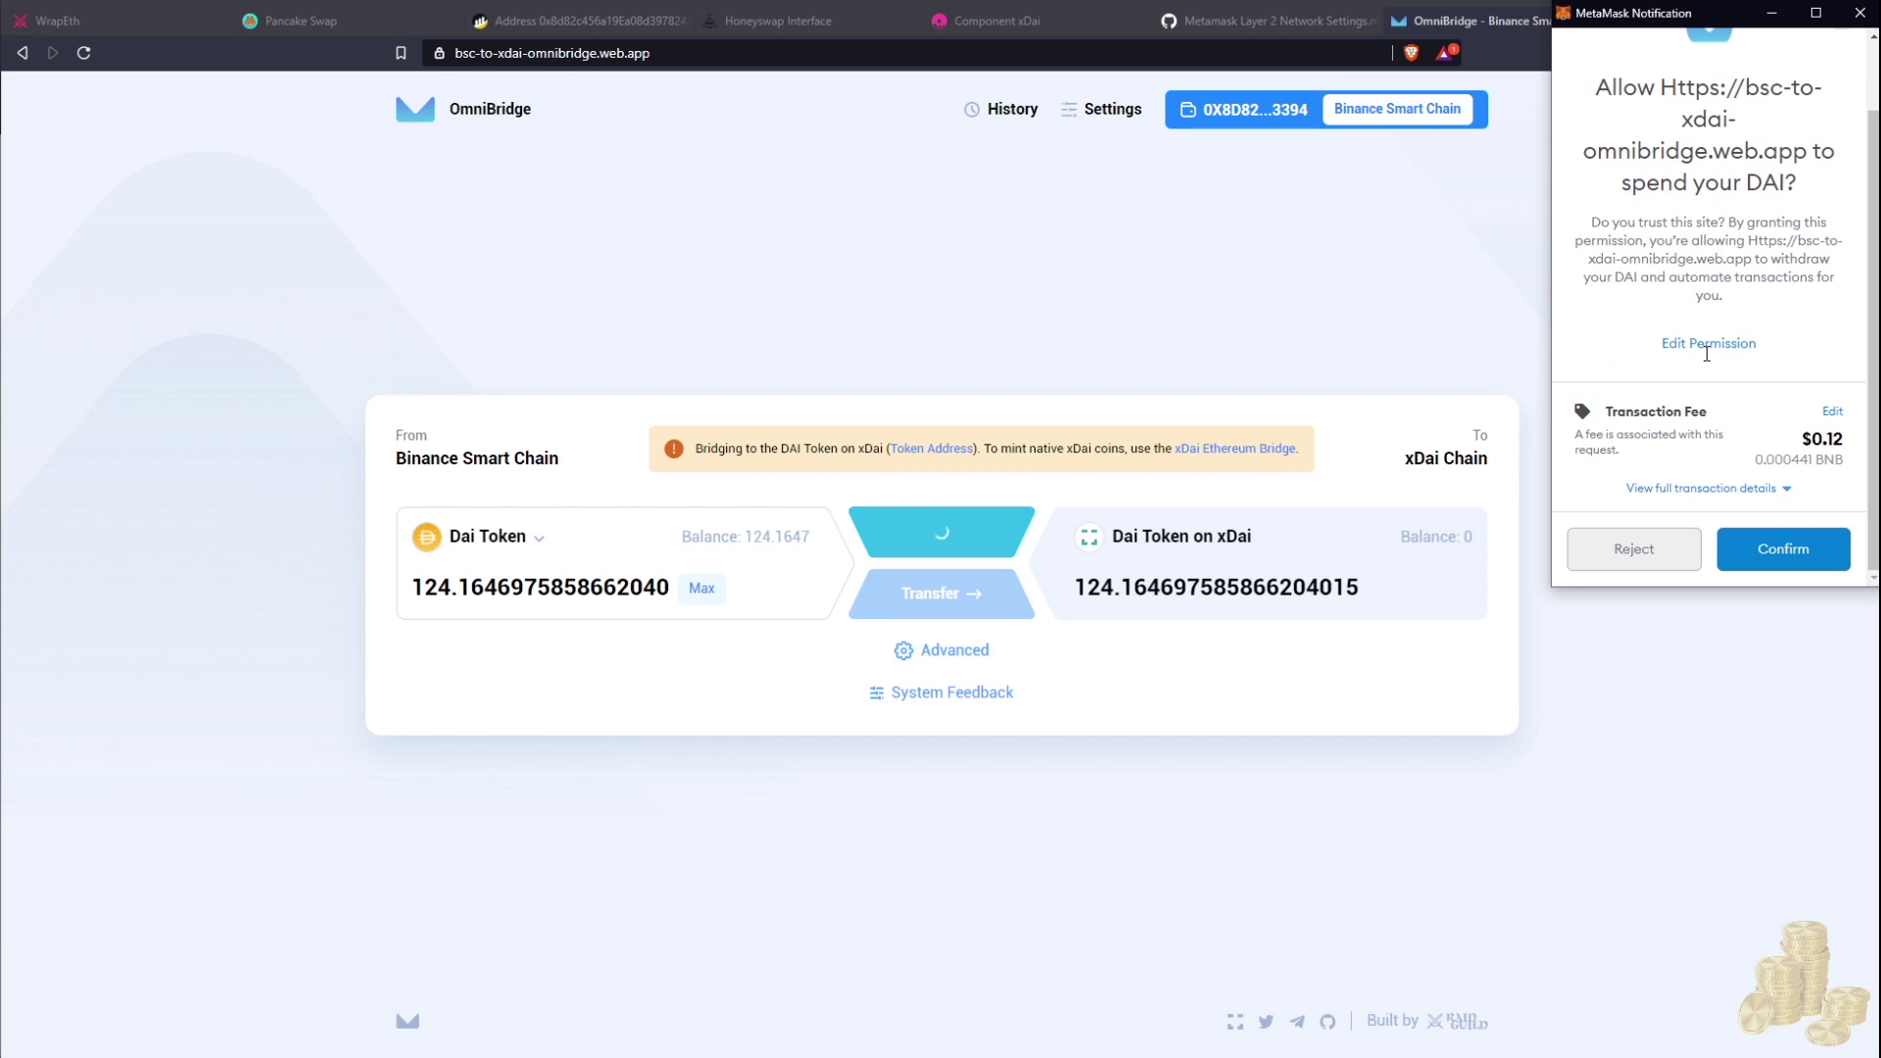
left_click(1783, 553)
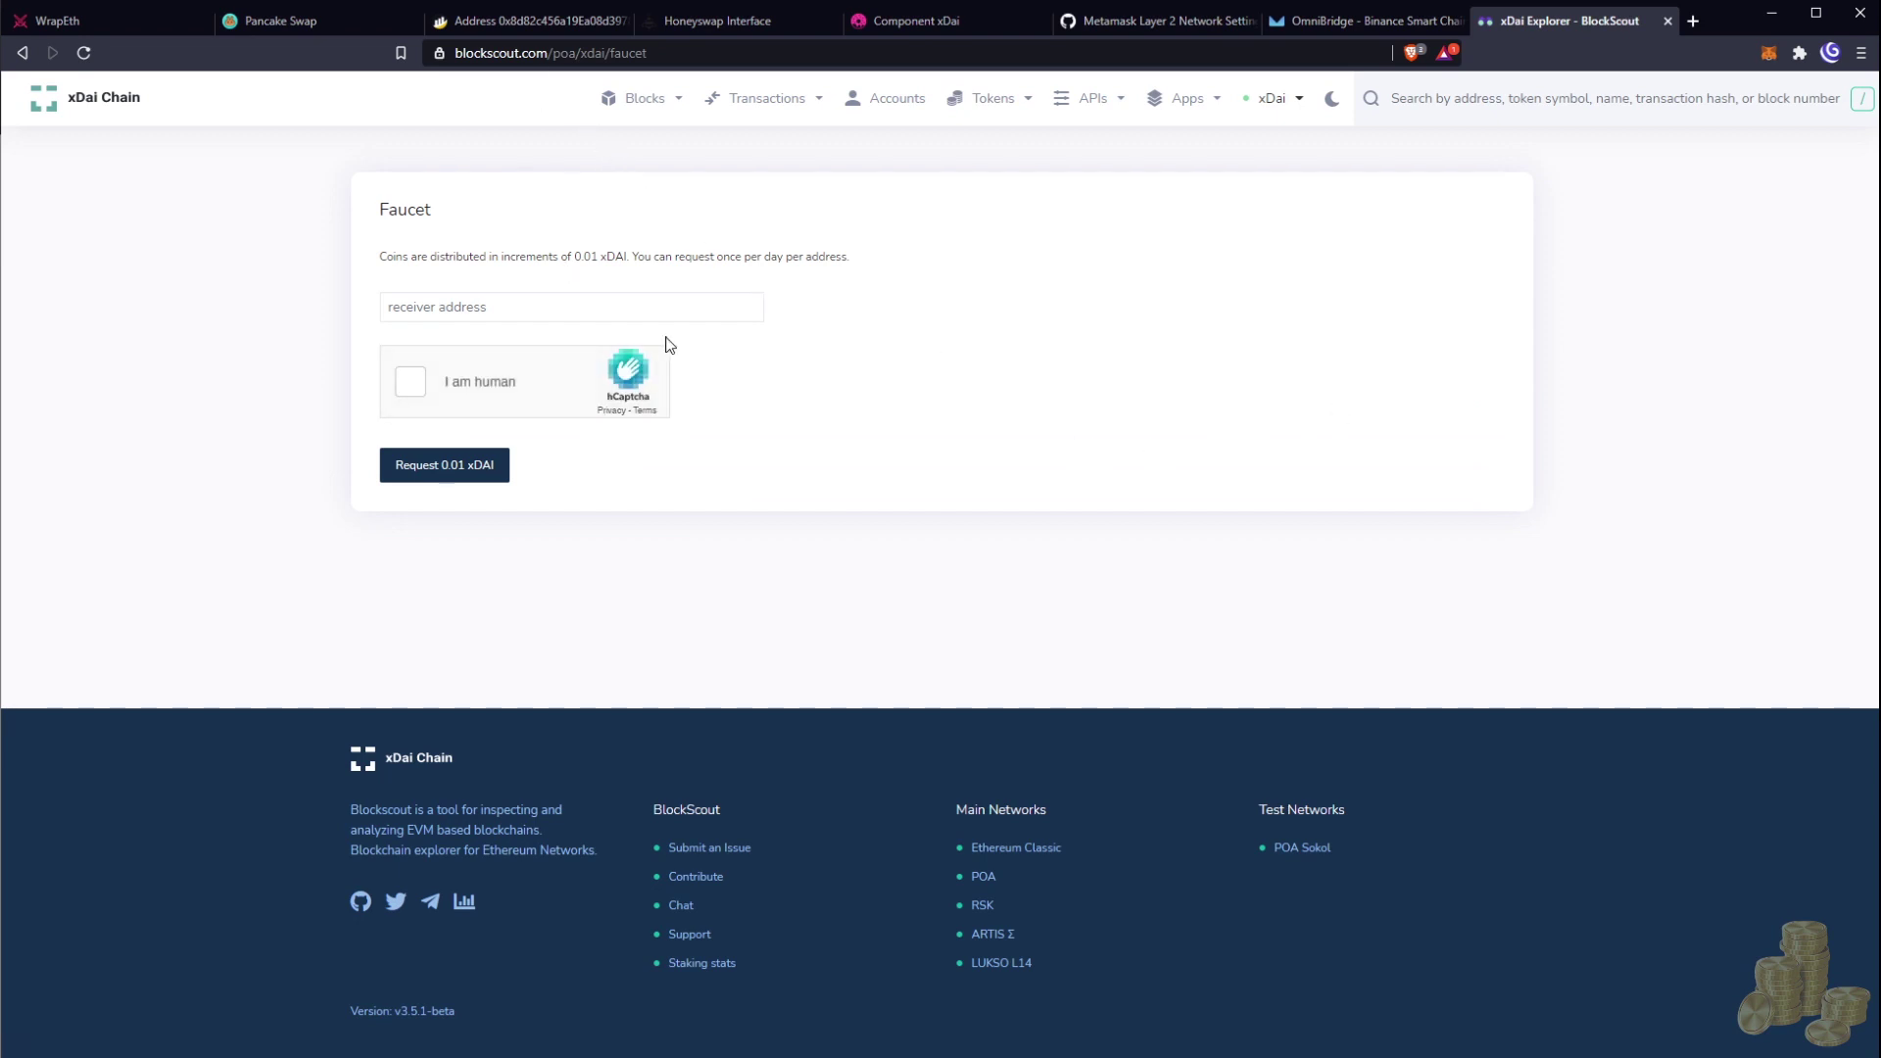
Paste the wallet address as faucet receiver, solve the hCaptcha, and claim 0.01 xDAI
left_click(1772, 57)
left_click(550, 302)
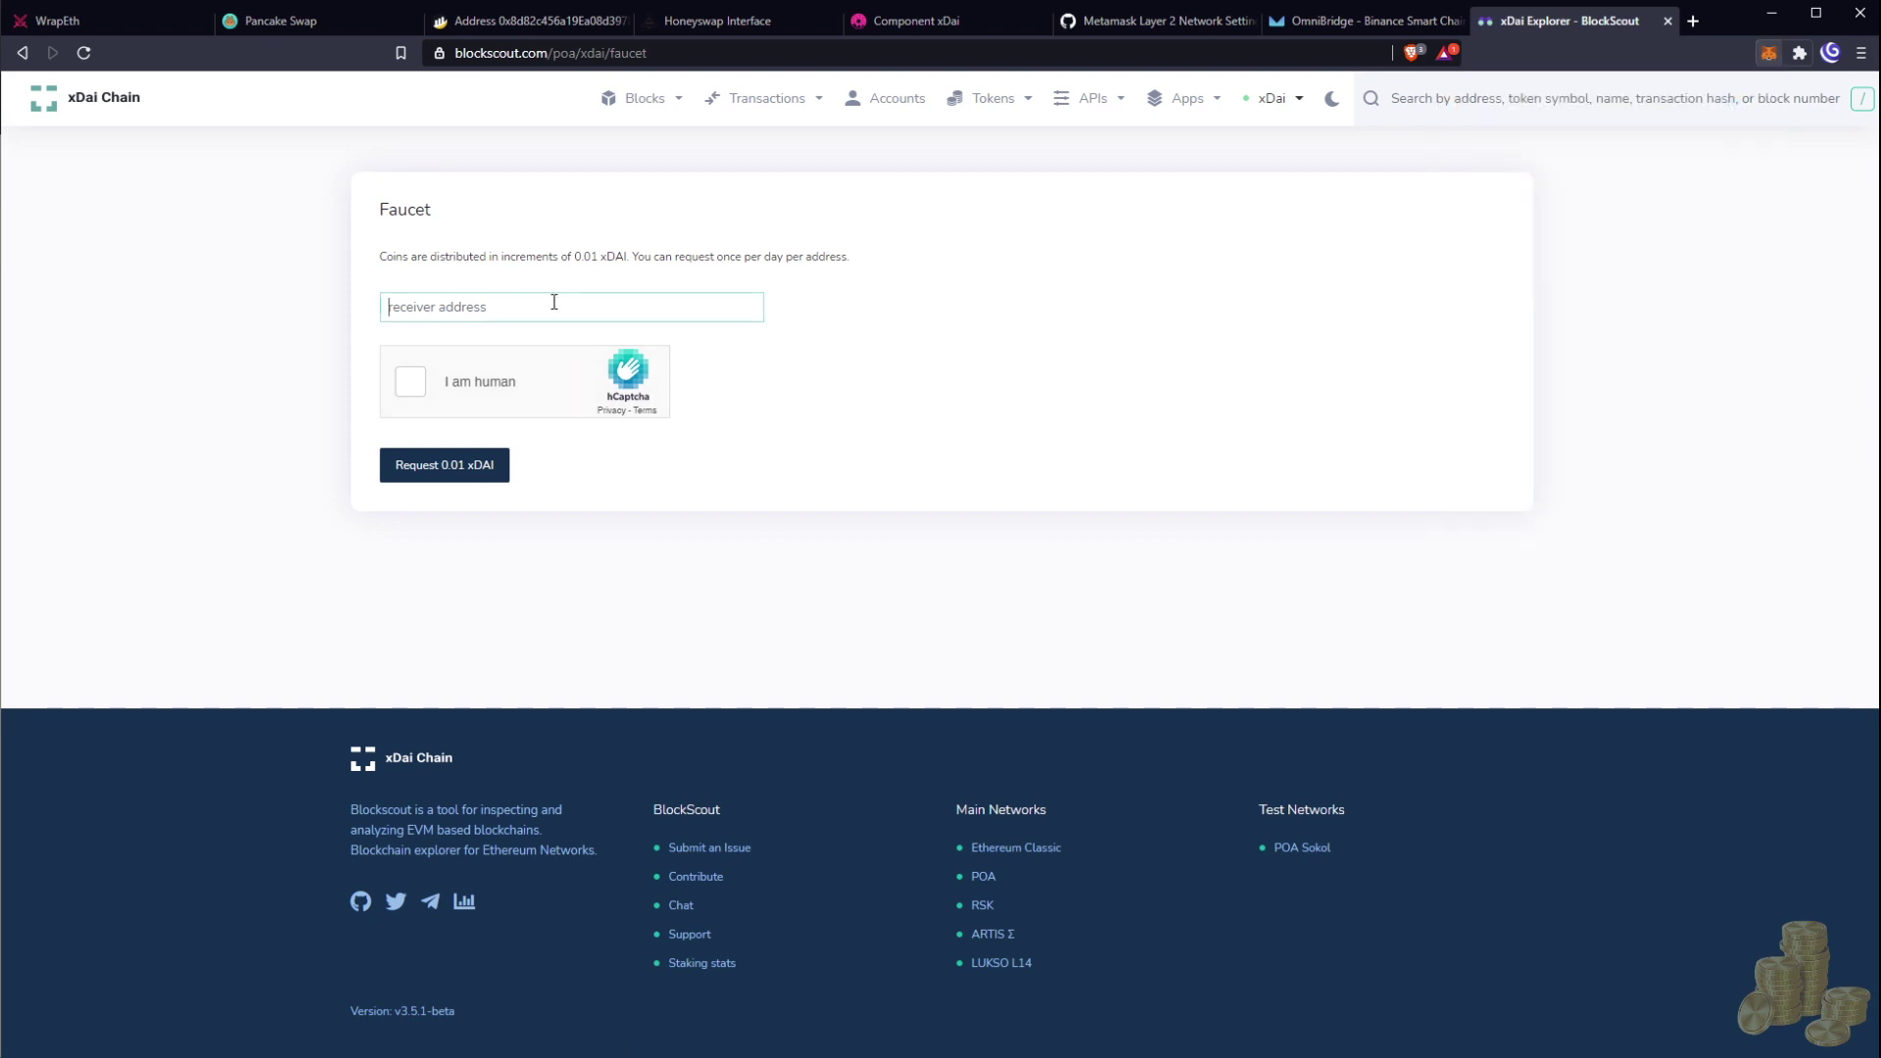
left_click(411, 385)
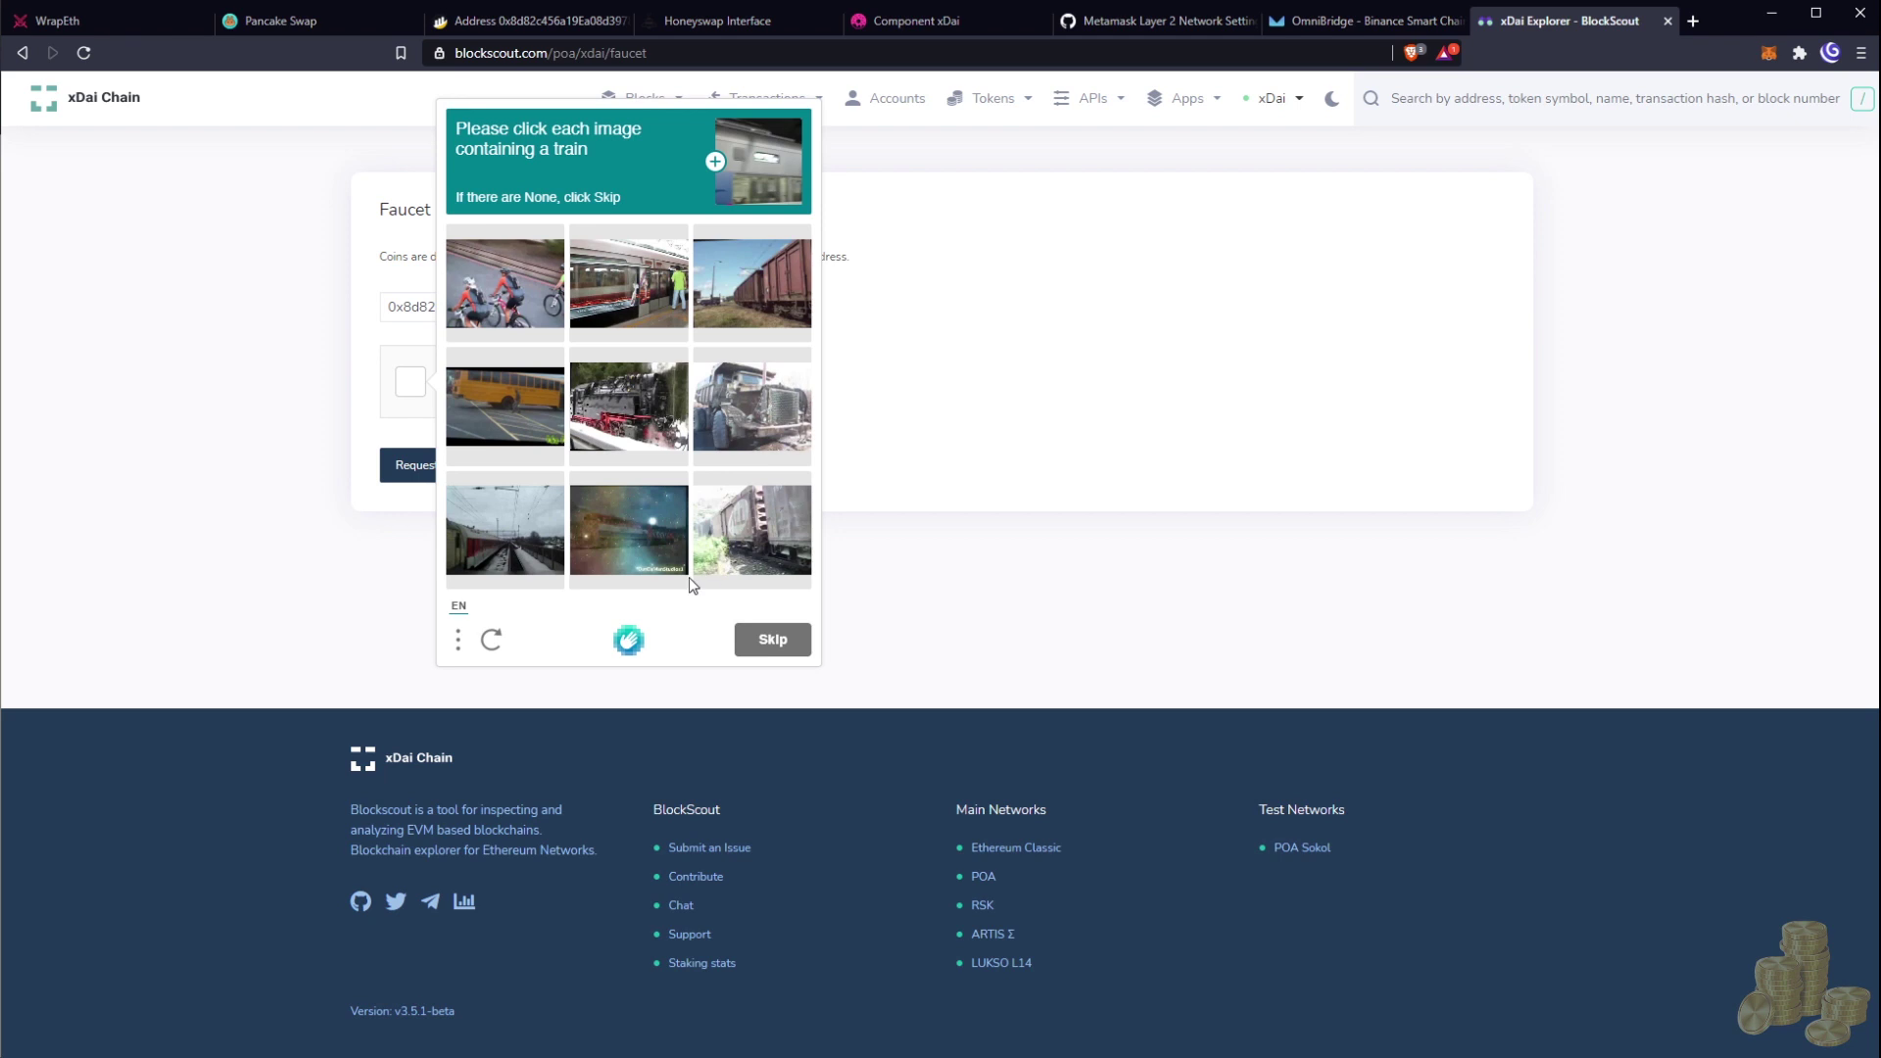
left_click(772, 555)
left_click(773, 639)
left_click(446, 465)
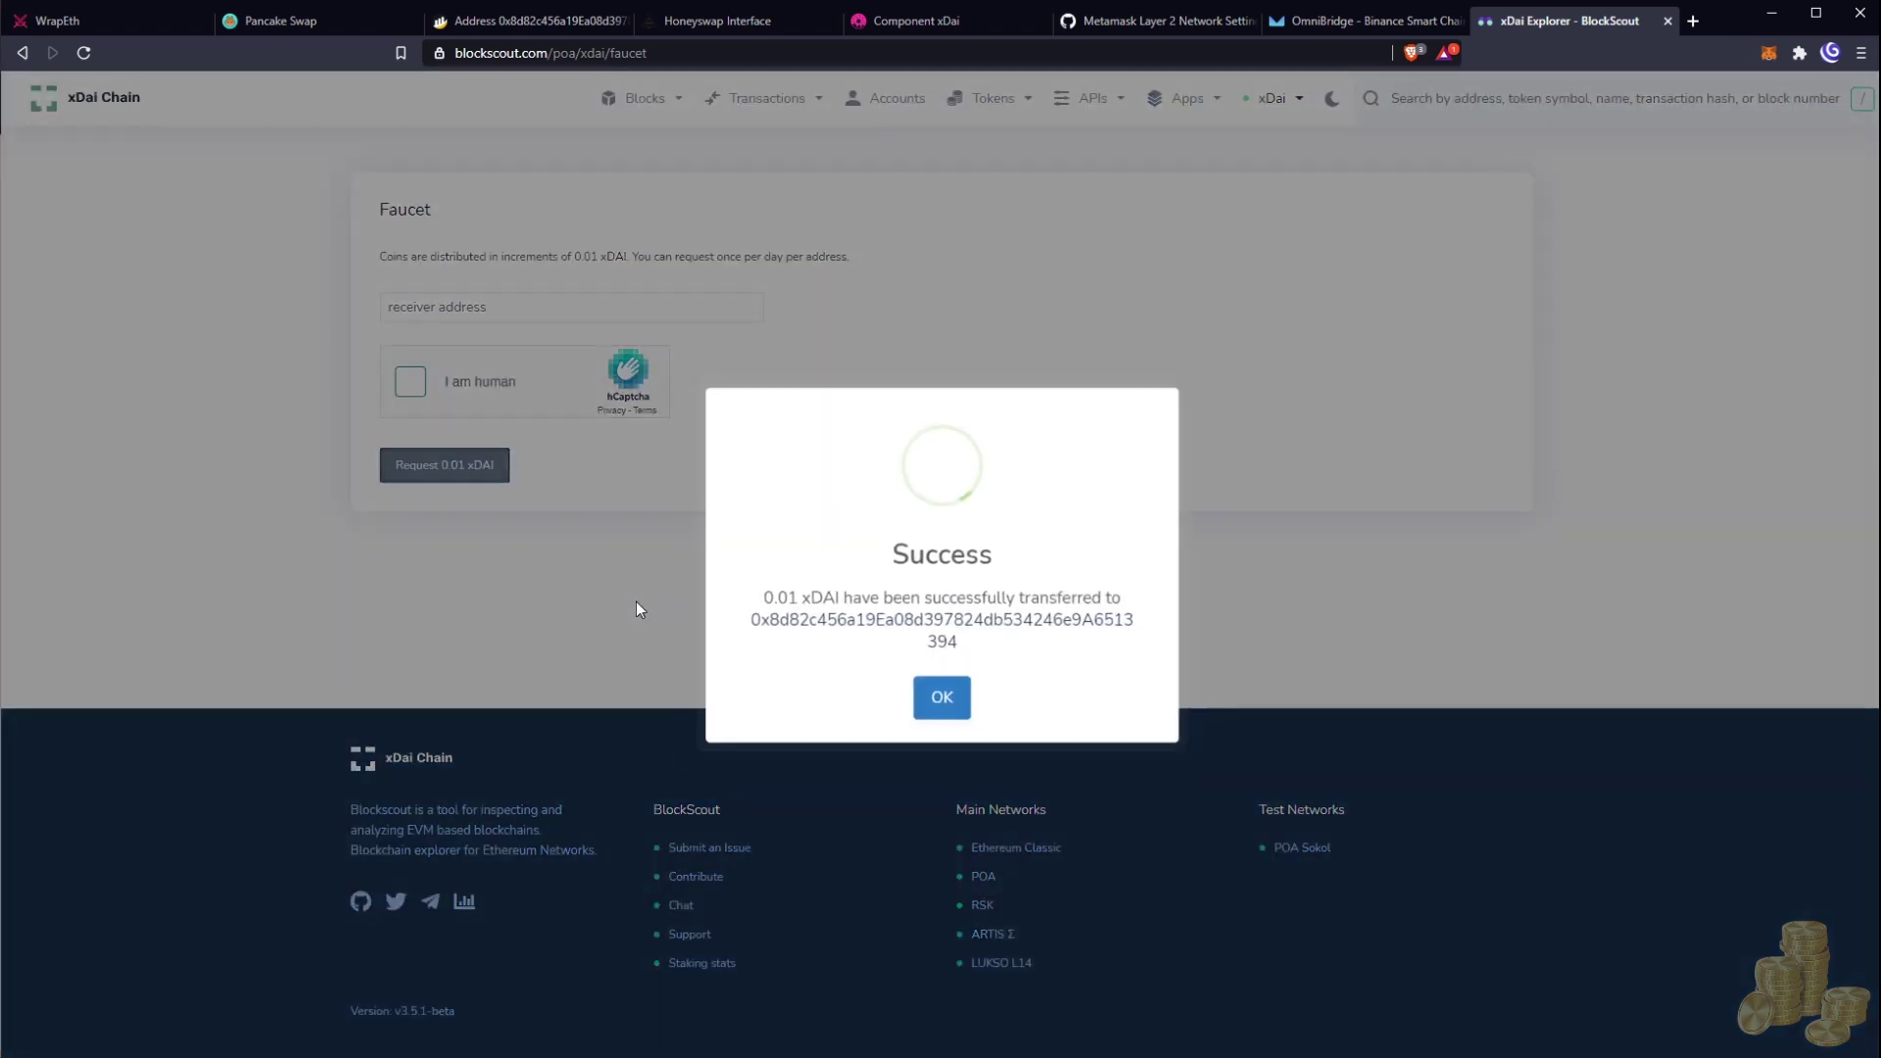
left_click(918, 702)
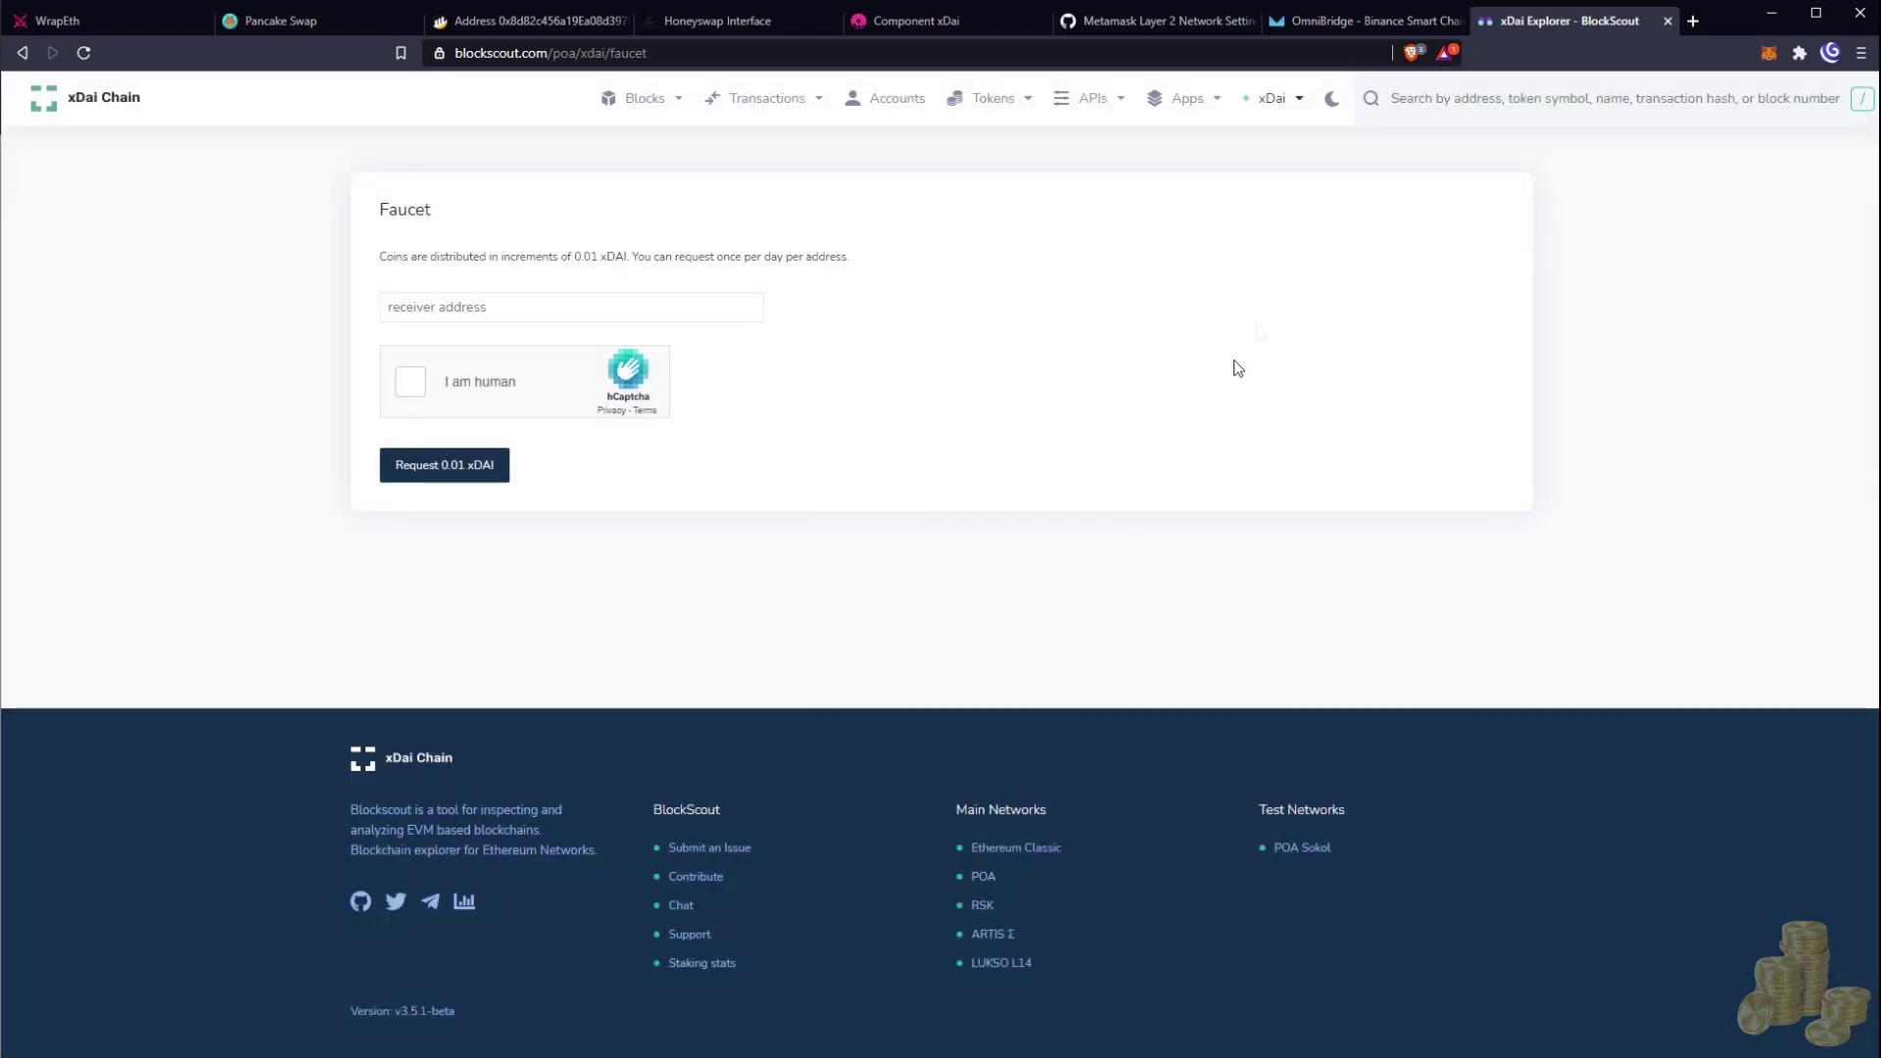
left_click(1291, 20)
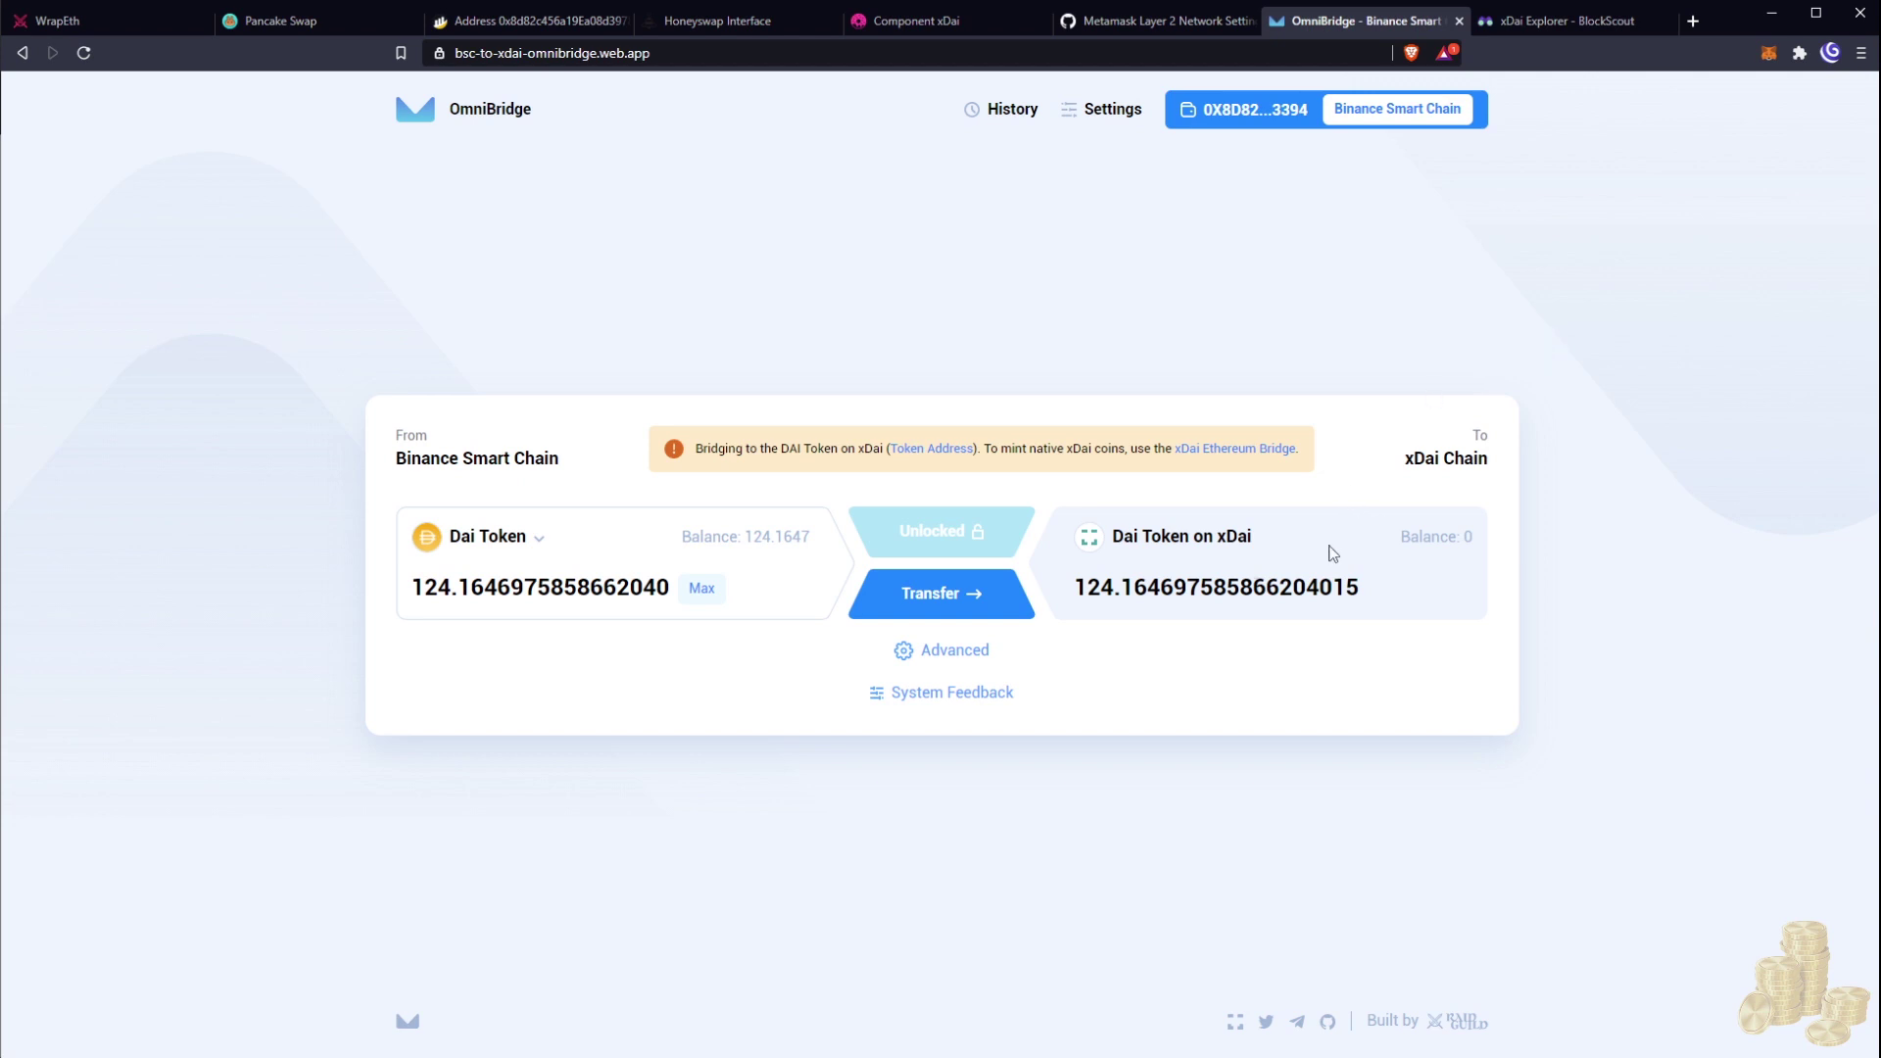
Confirm the 124.1647 DAI transfer to xDai Chain in OmniBridge and MetaMask, then check the bridged balance
left_click(986, 599)
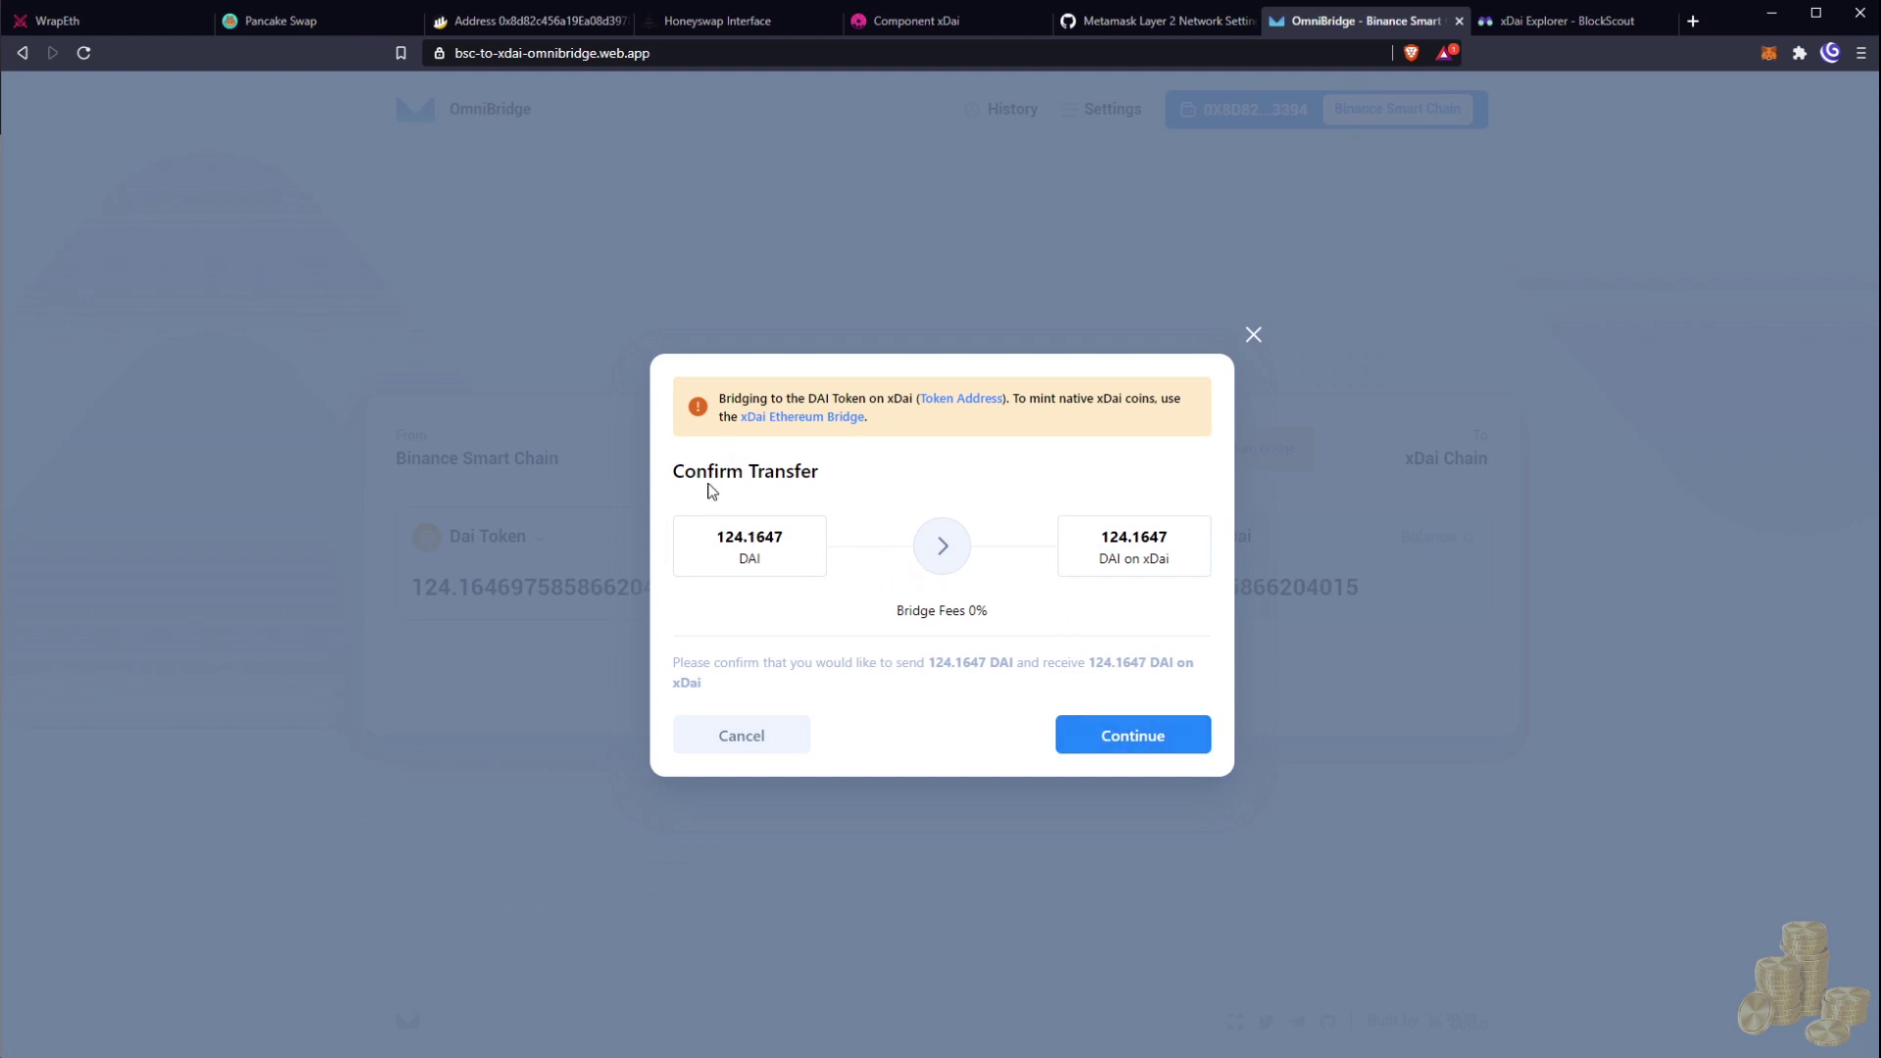
left_click_drag(734, 561, 770, 561)
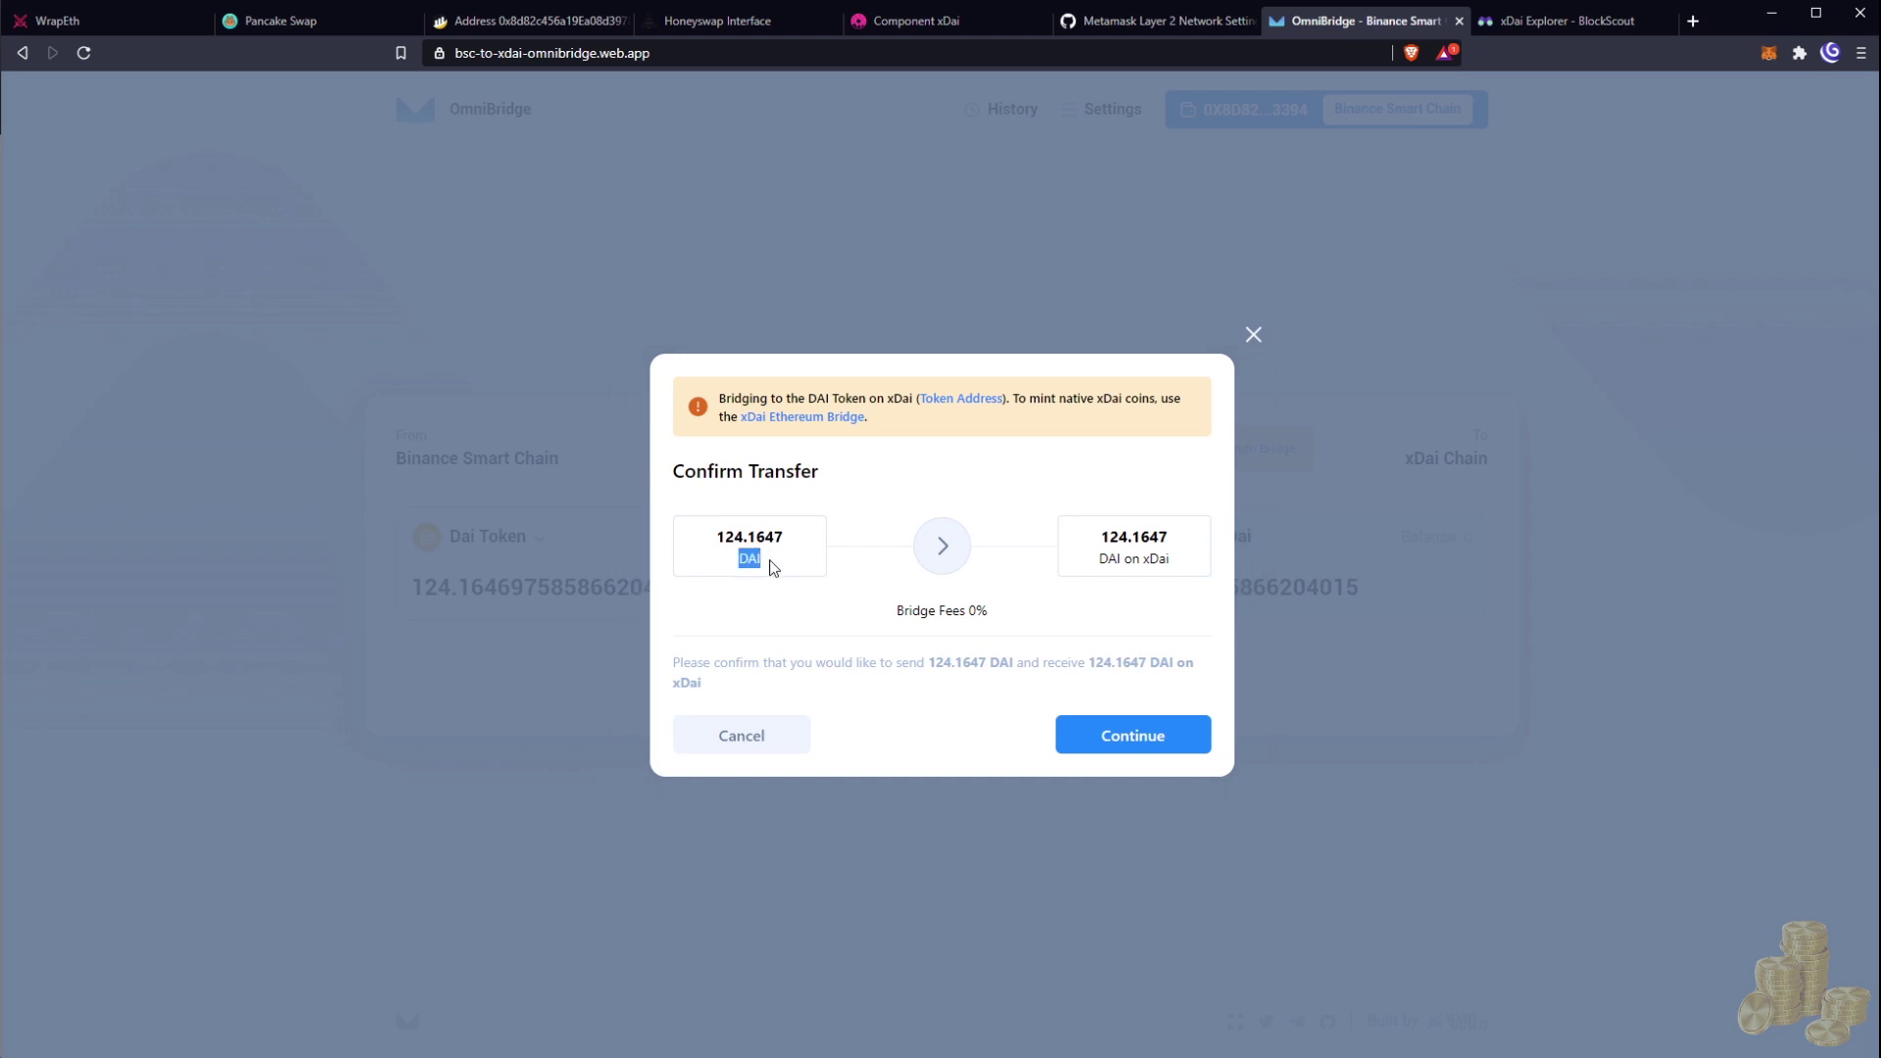
left_click_drag(1094, 560, 1150, 558)
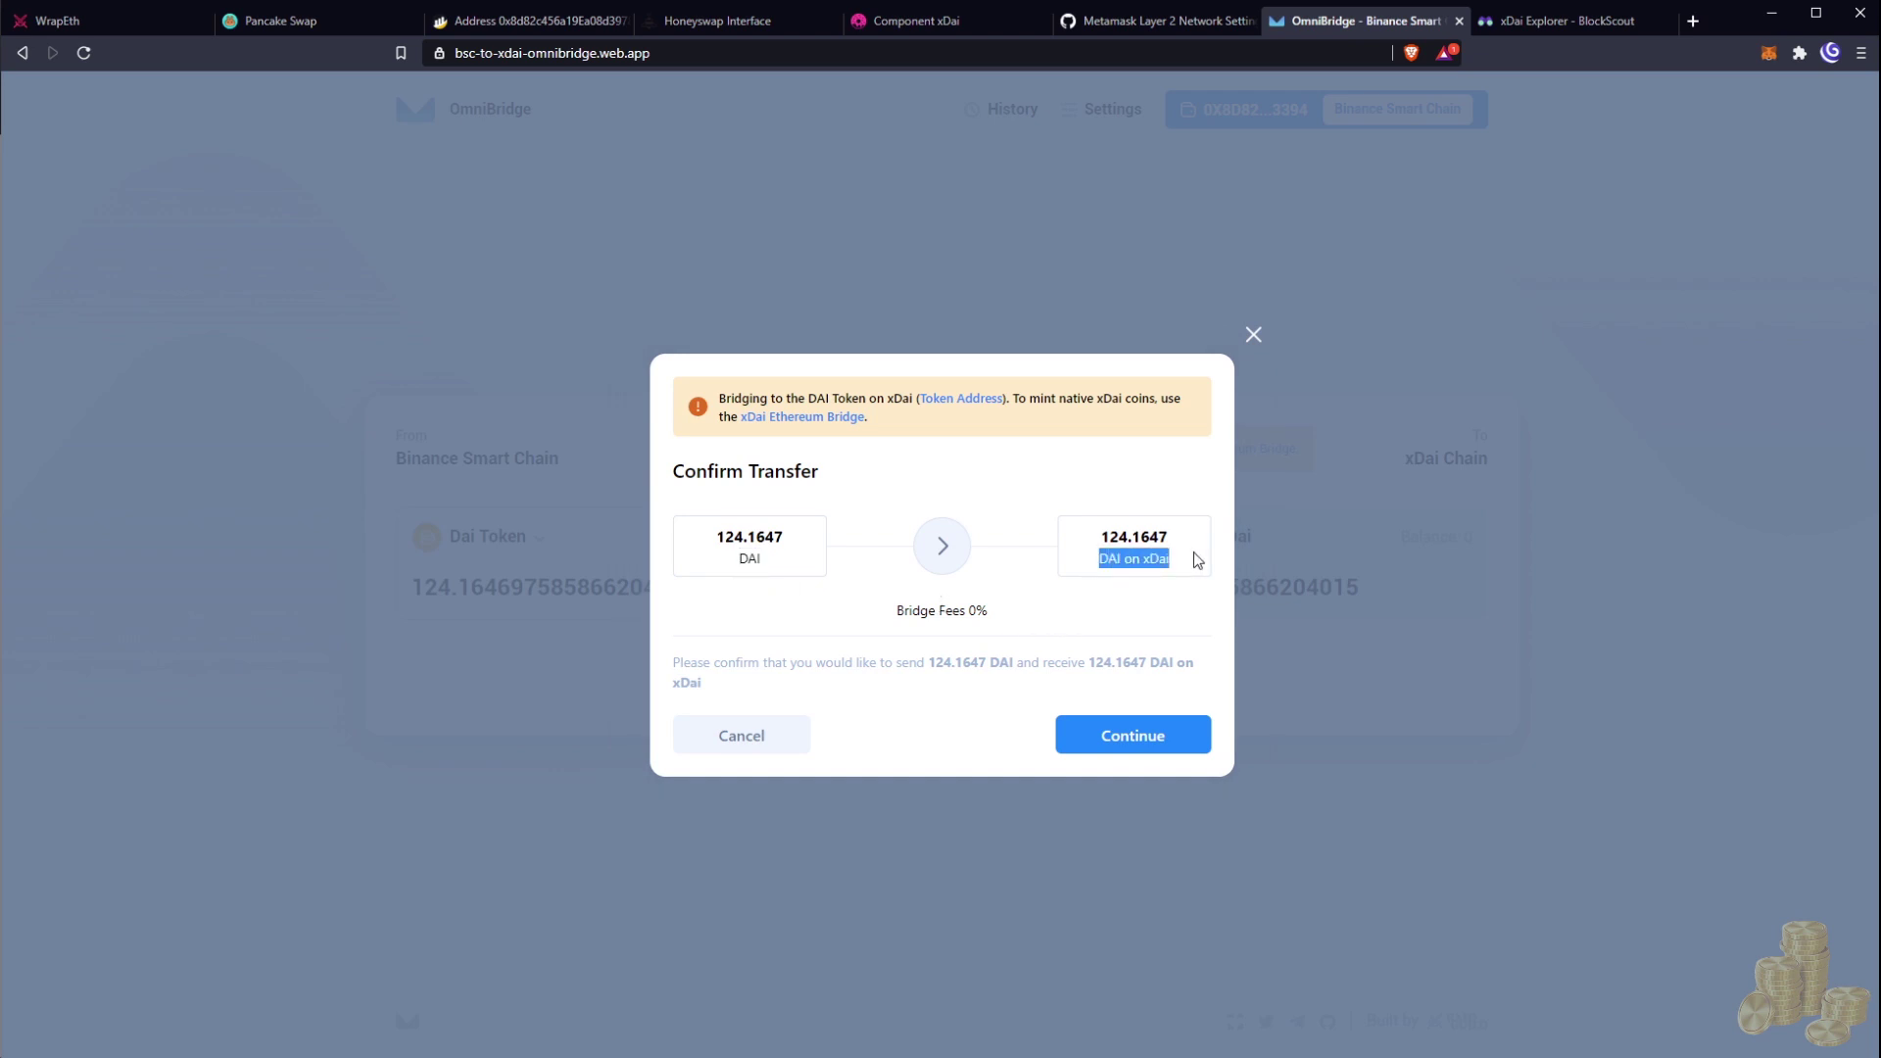
left_click(1101, 567)
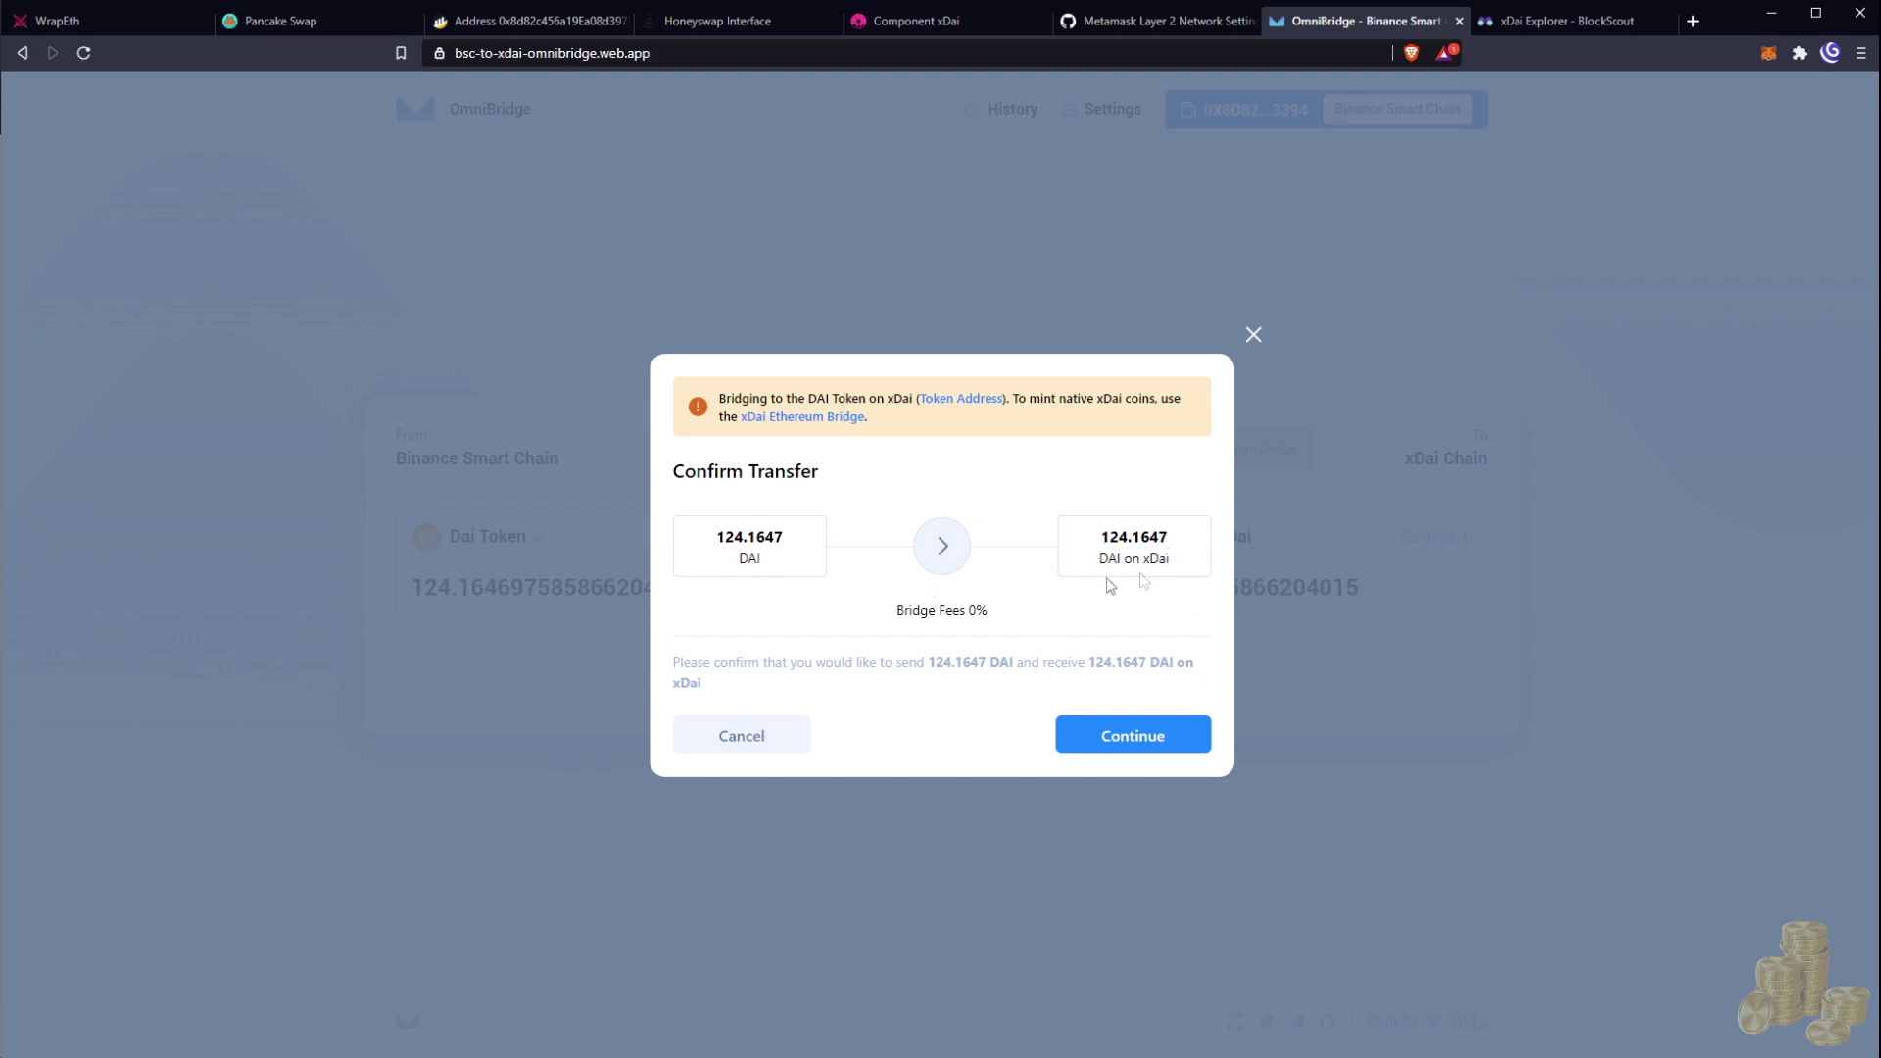
left_click(1150, 743)
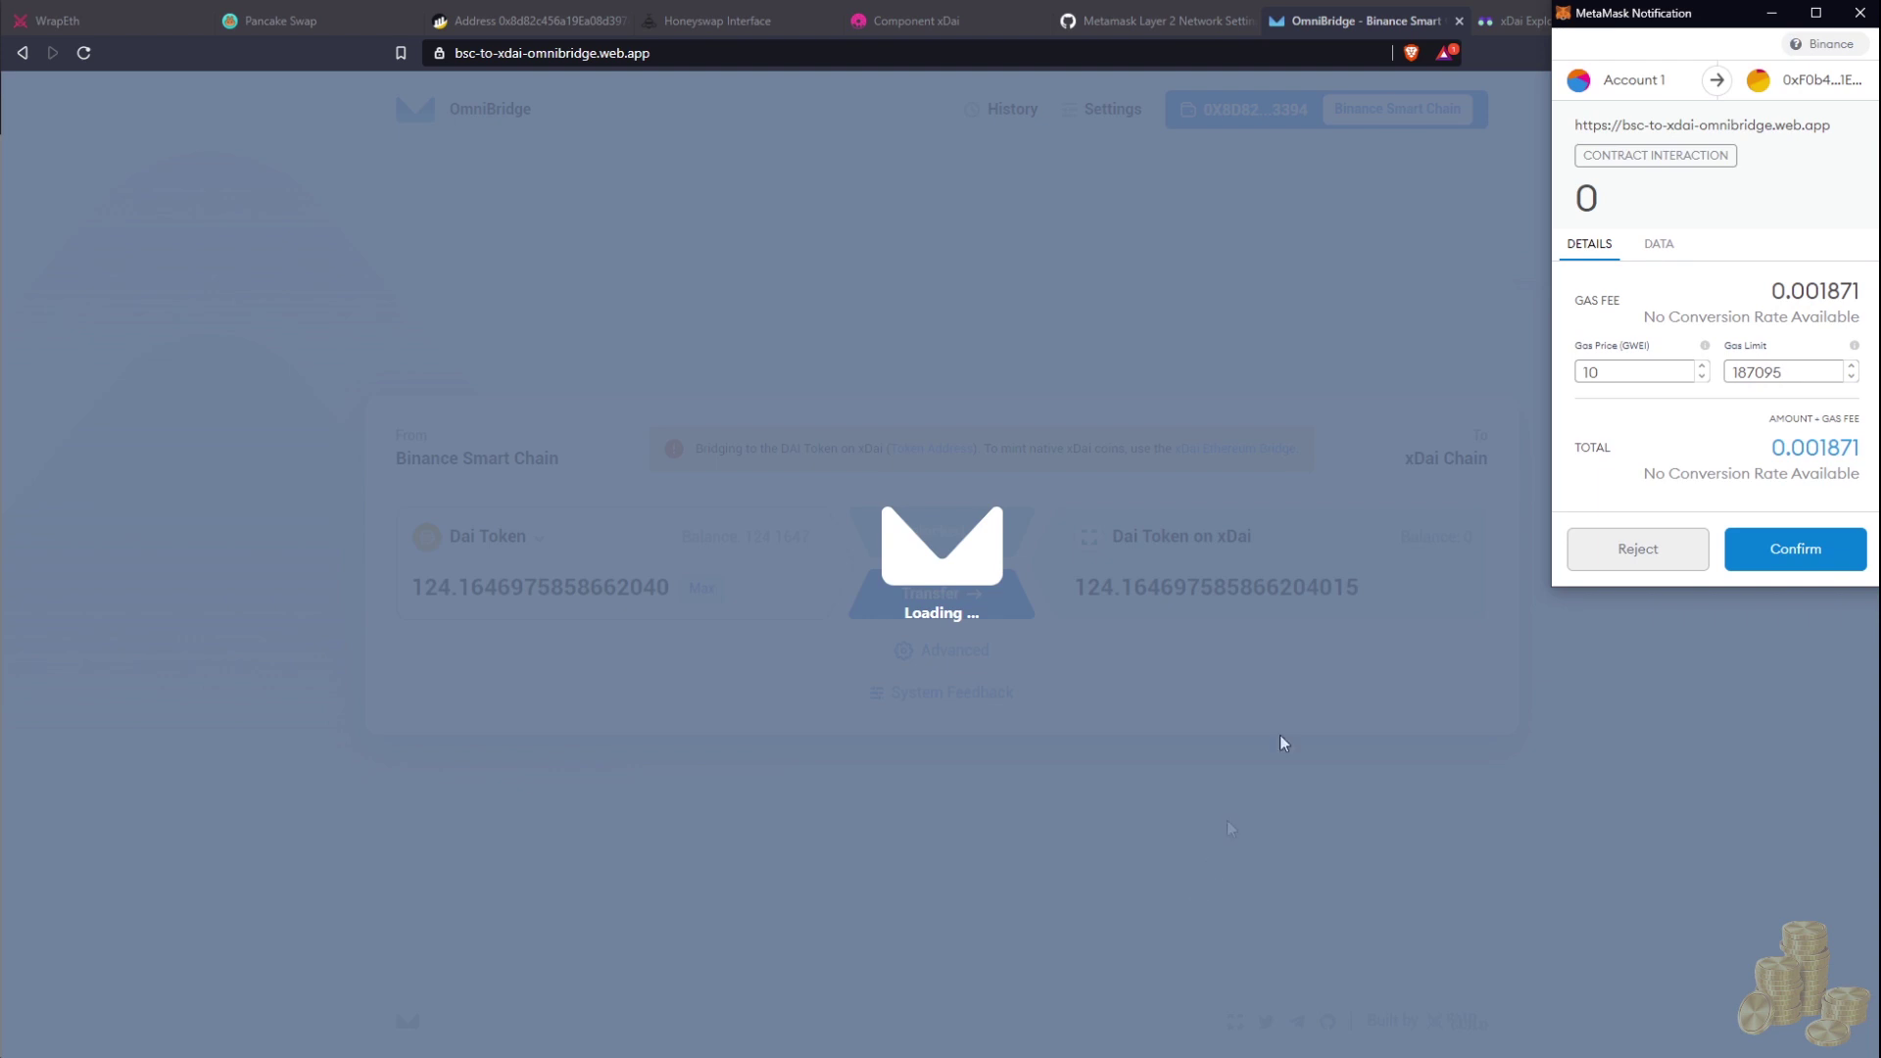
left_click(1770, 553)
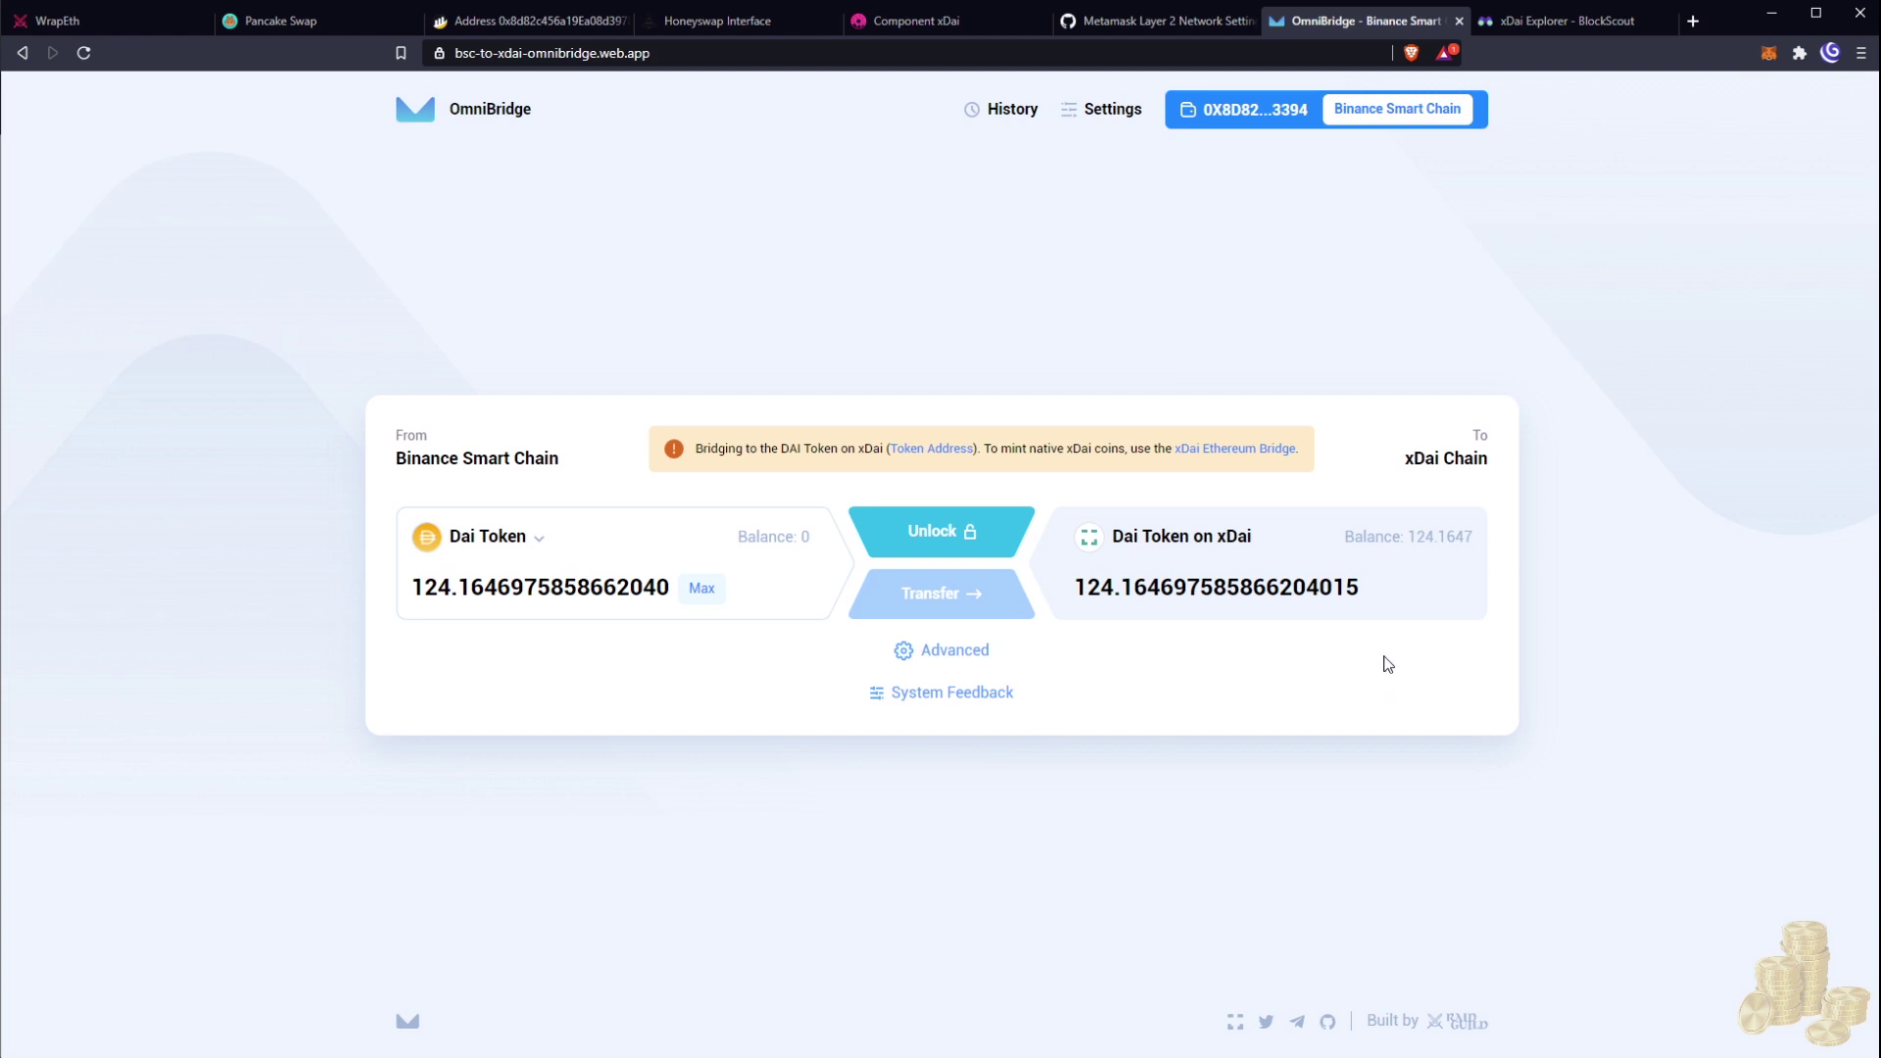
left_click_drag(1415, 536, 1510, 545)
left_click(1508, 545)
Connect MetaMask to Component xDai and switch the wallet from Binance to xDai
left_click(912, 22)
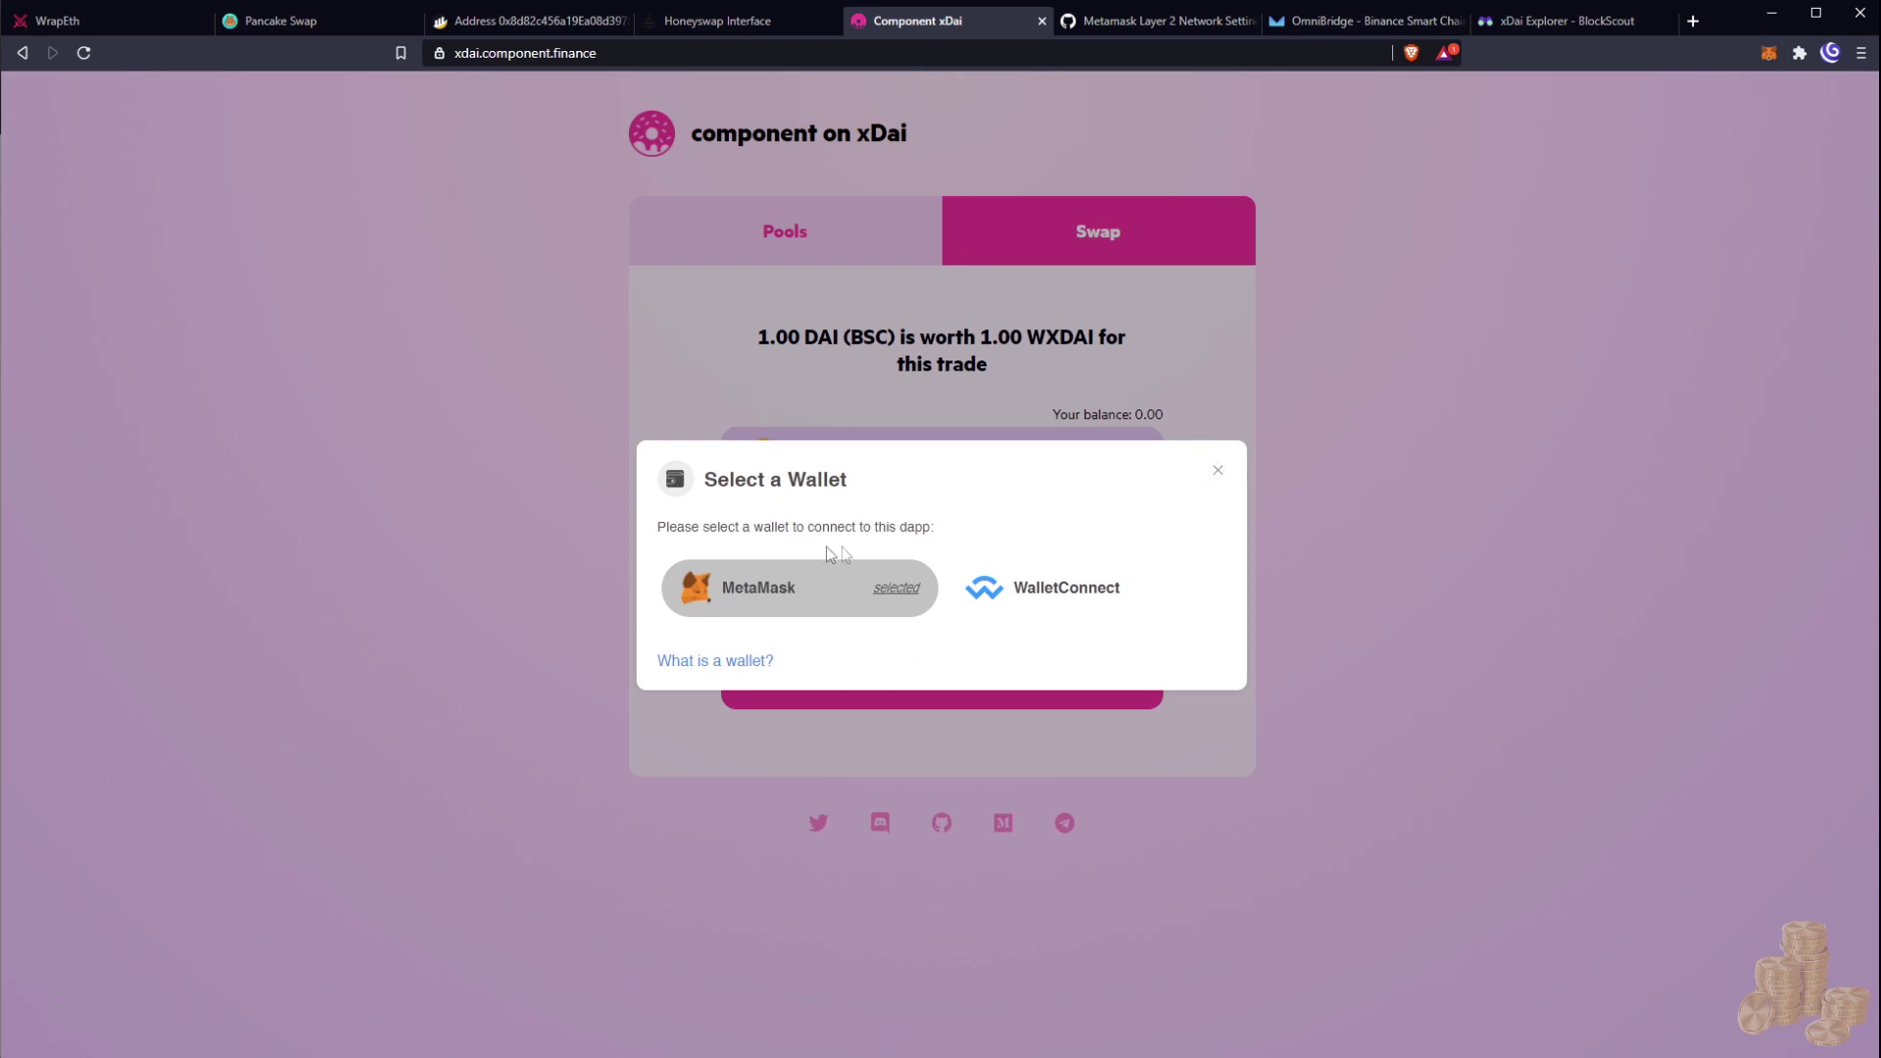
left_click(751, 602)
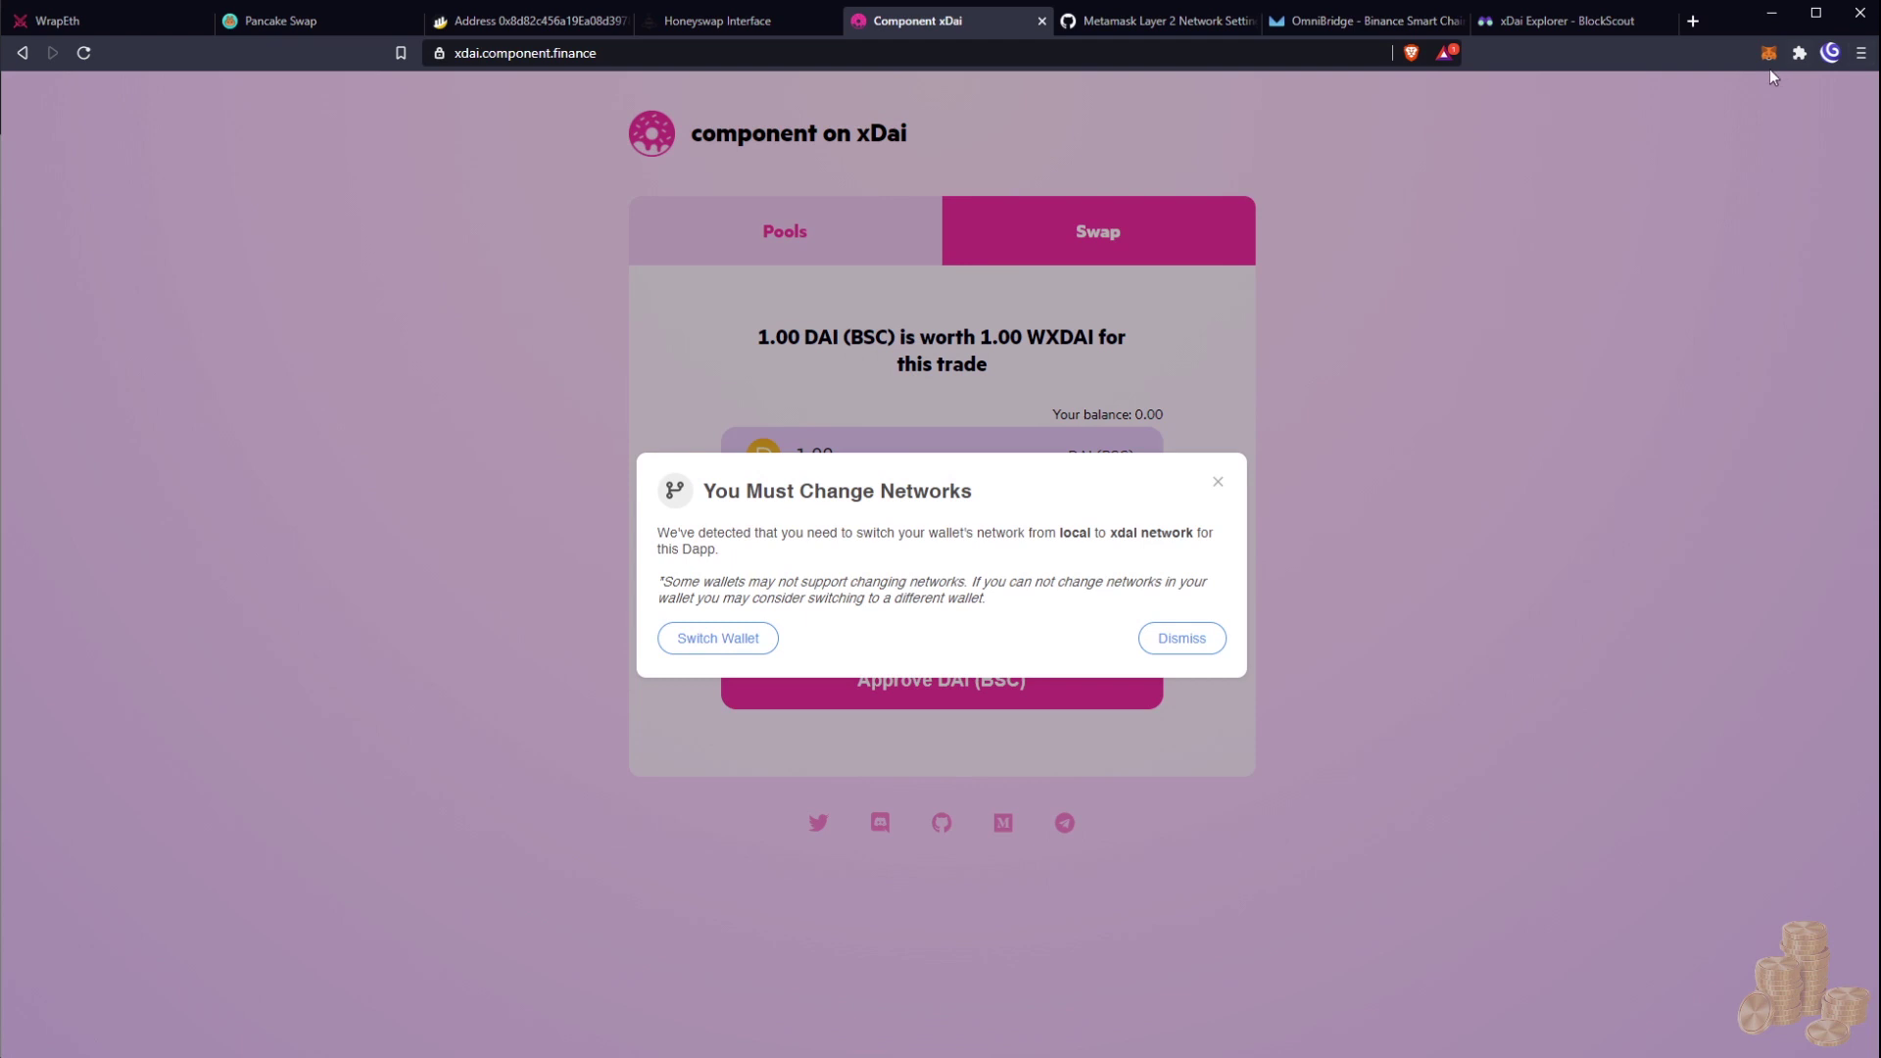
left_click(1658, 100)
left_click(1575, 497)
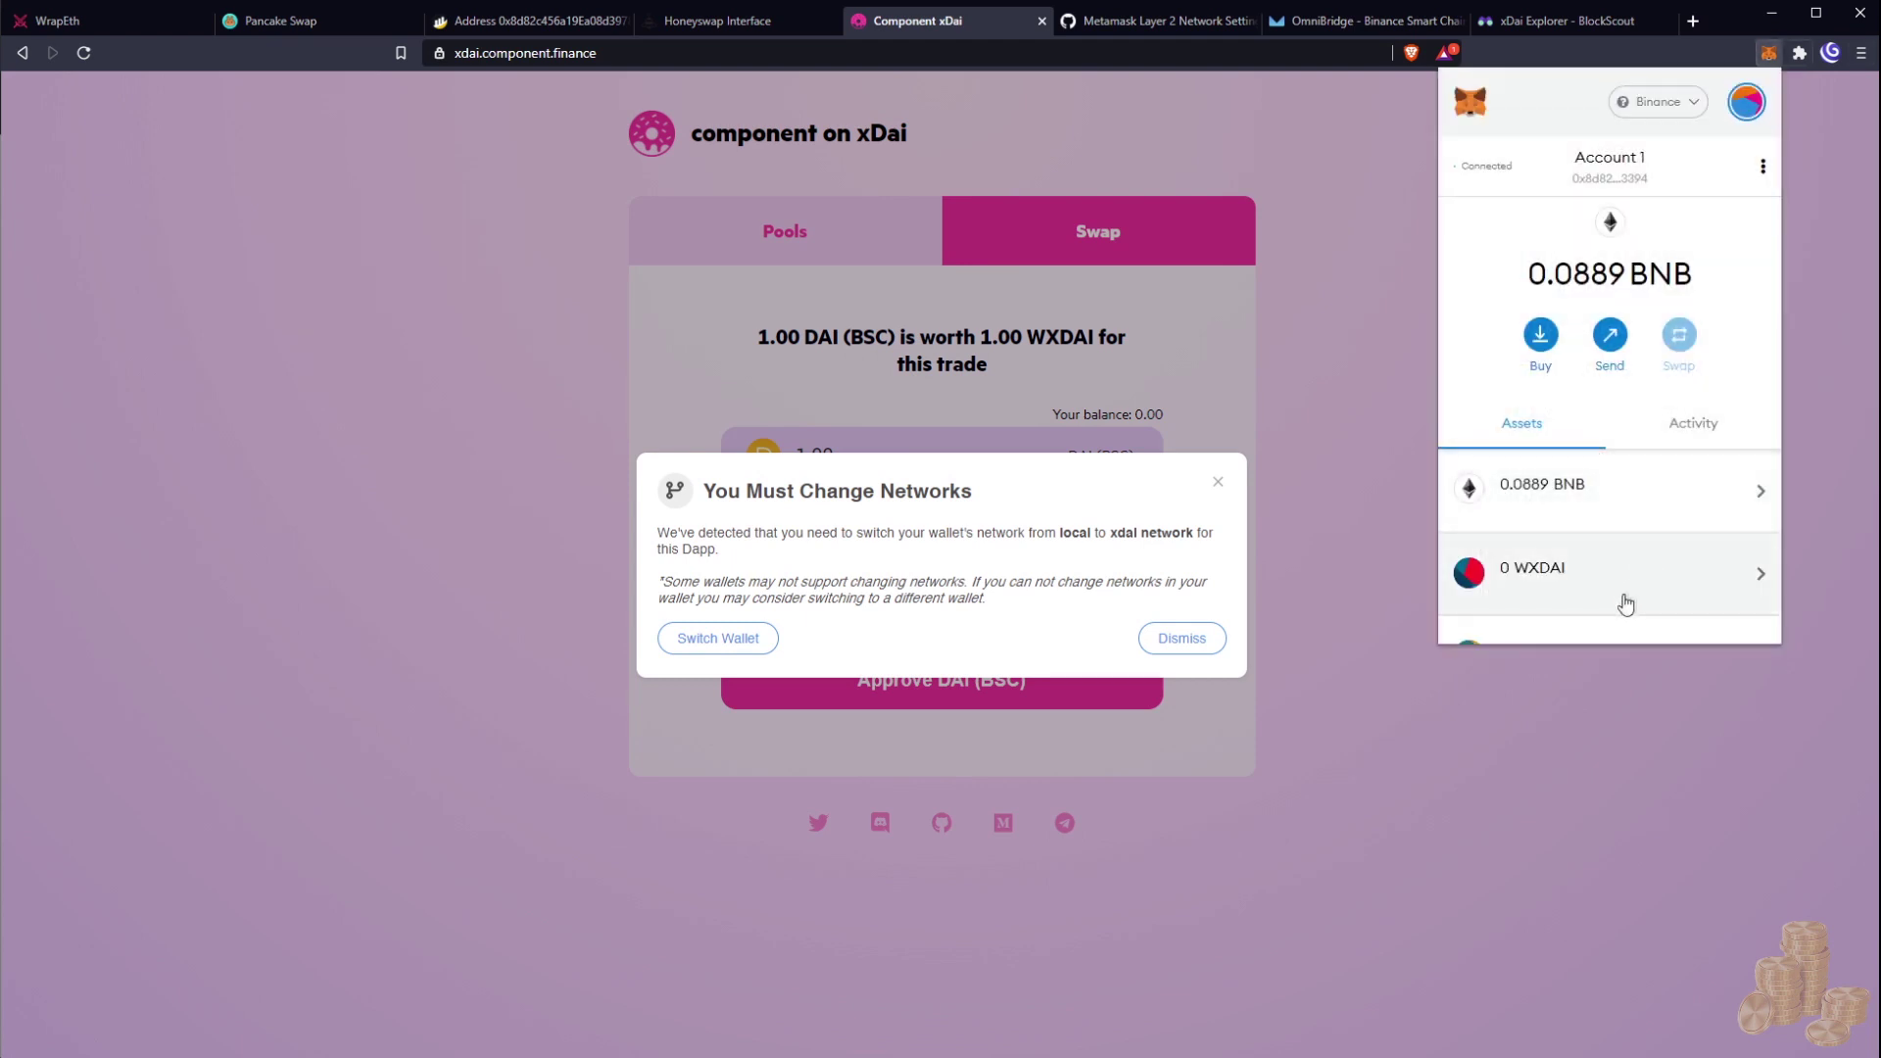
scroll(1509, 422, "down", 3)
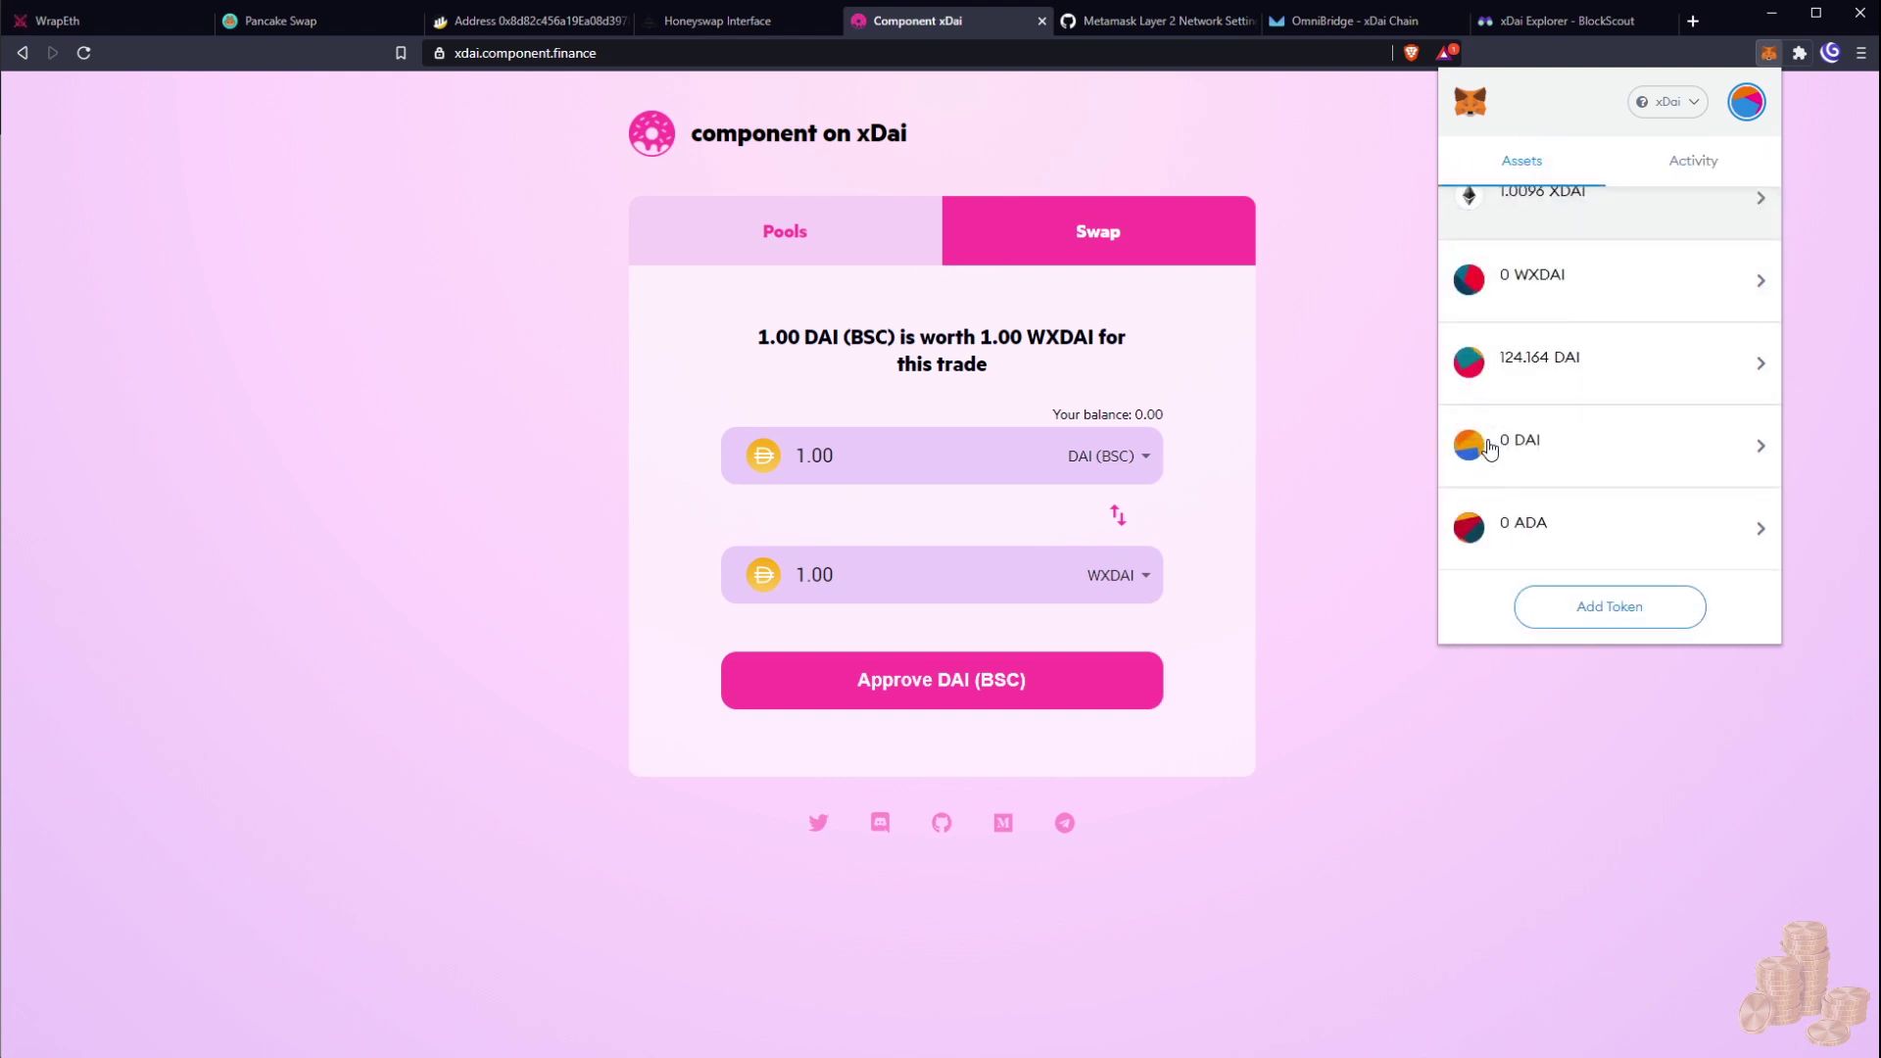
left_click(1405, 390)
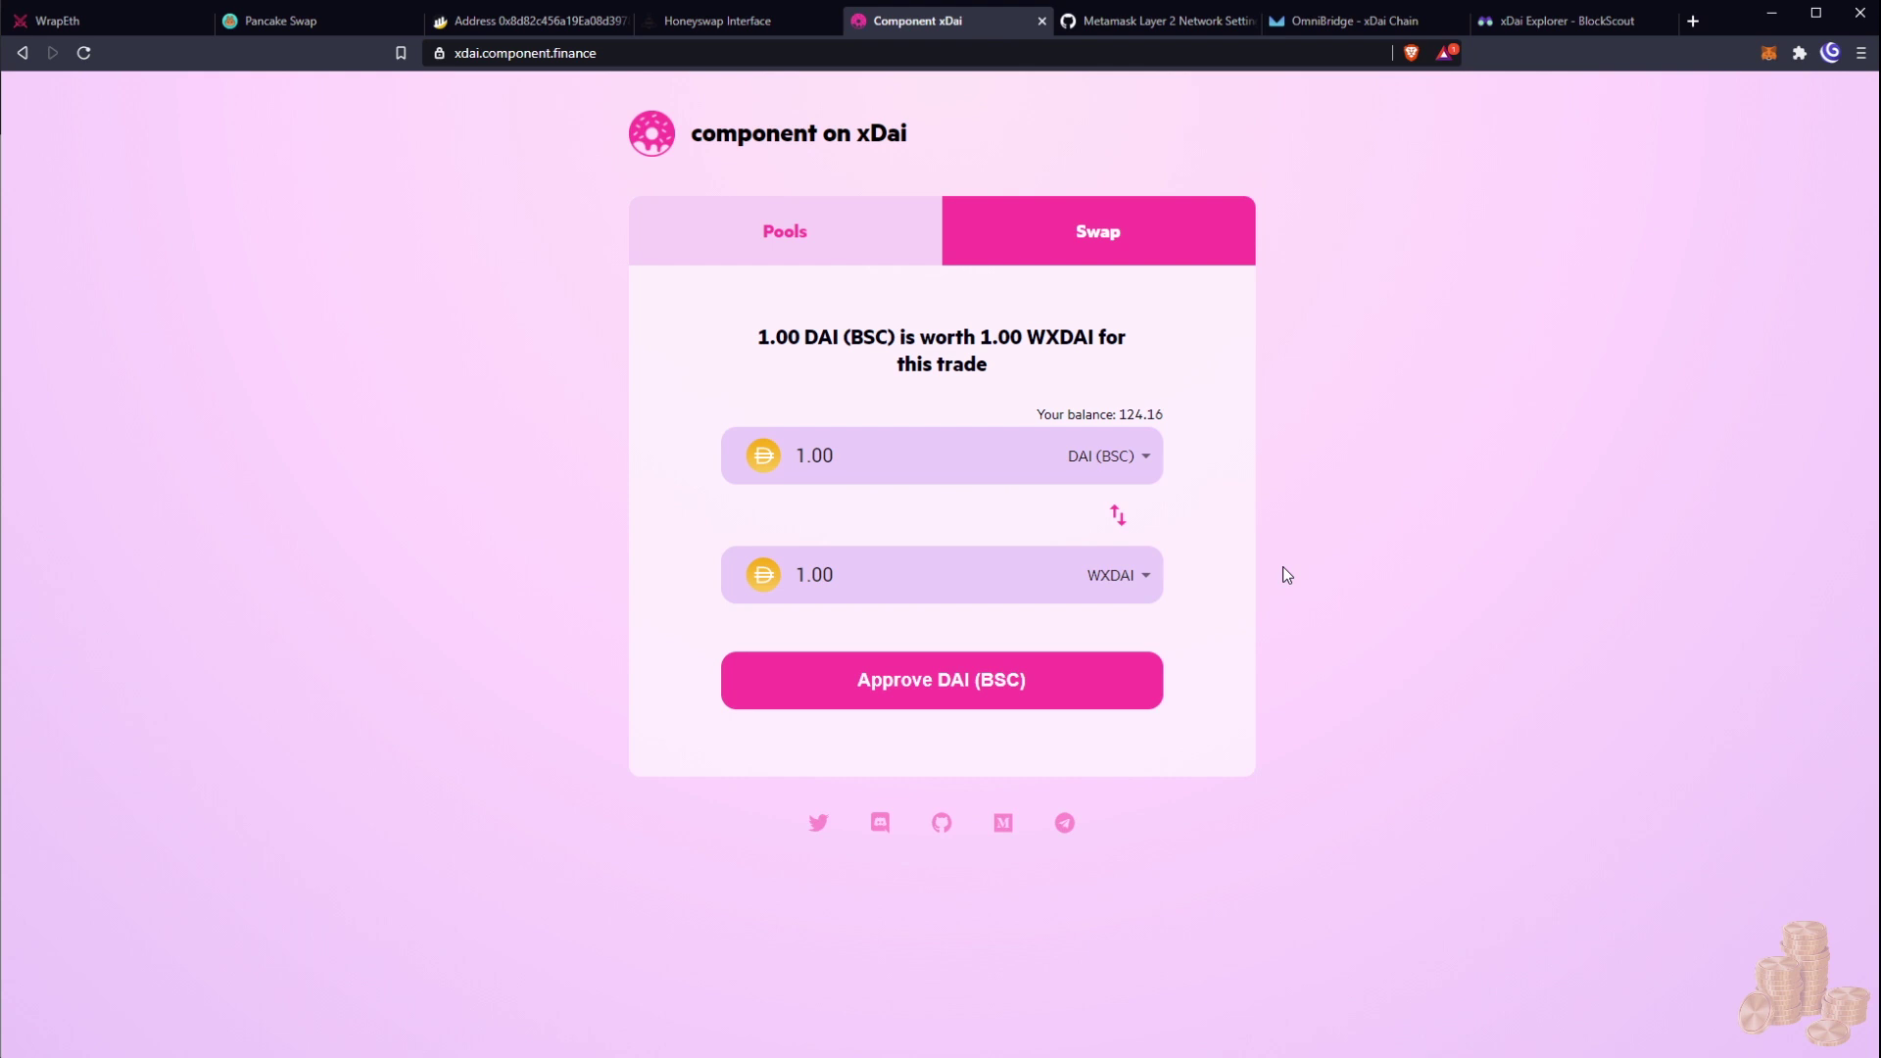
Enter 121.16 as the DAI (BSC) amount to swap
mouse_move(1154, 415)
left_mouse_down()
mouse_move(1126, 415)
mouse_move(1172, 409)
mouse_move(1180, 432)
left_mouse_up()
left_click(1181, 433)
double_click(888, 467)
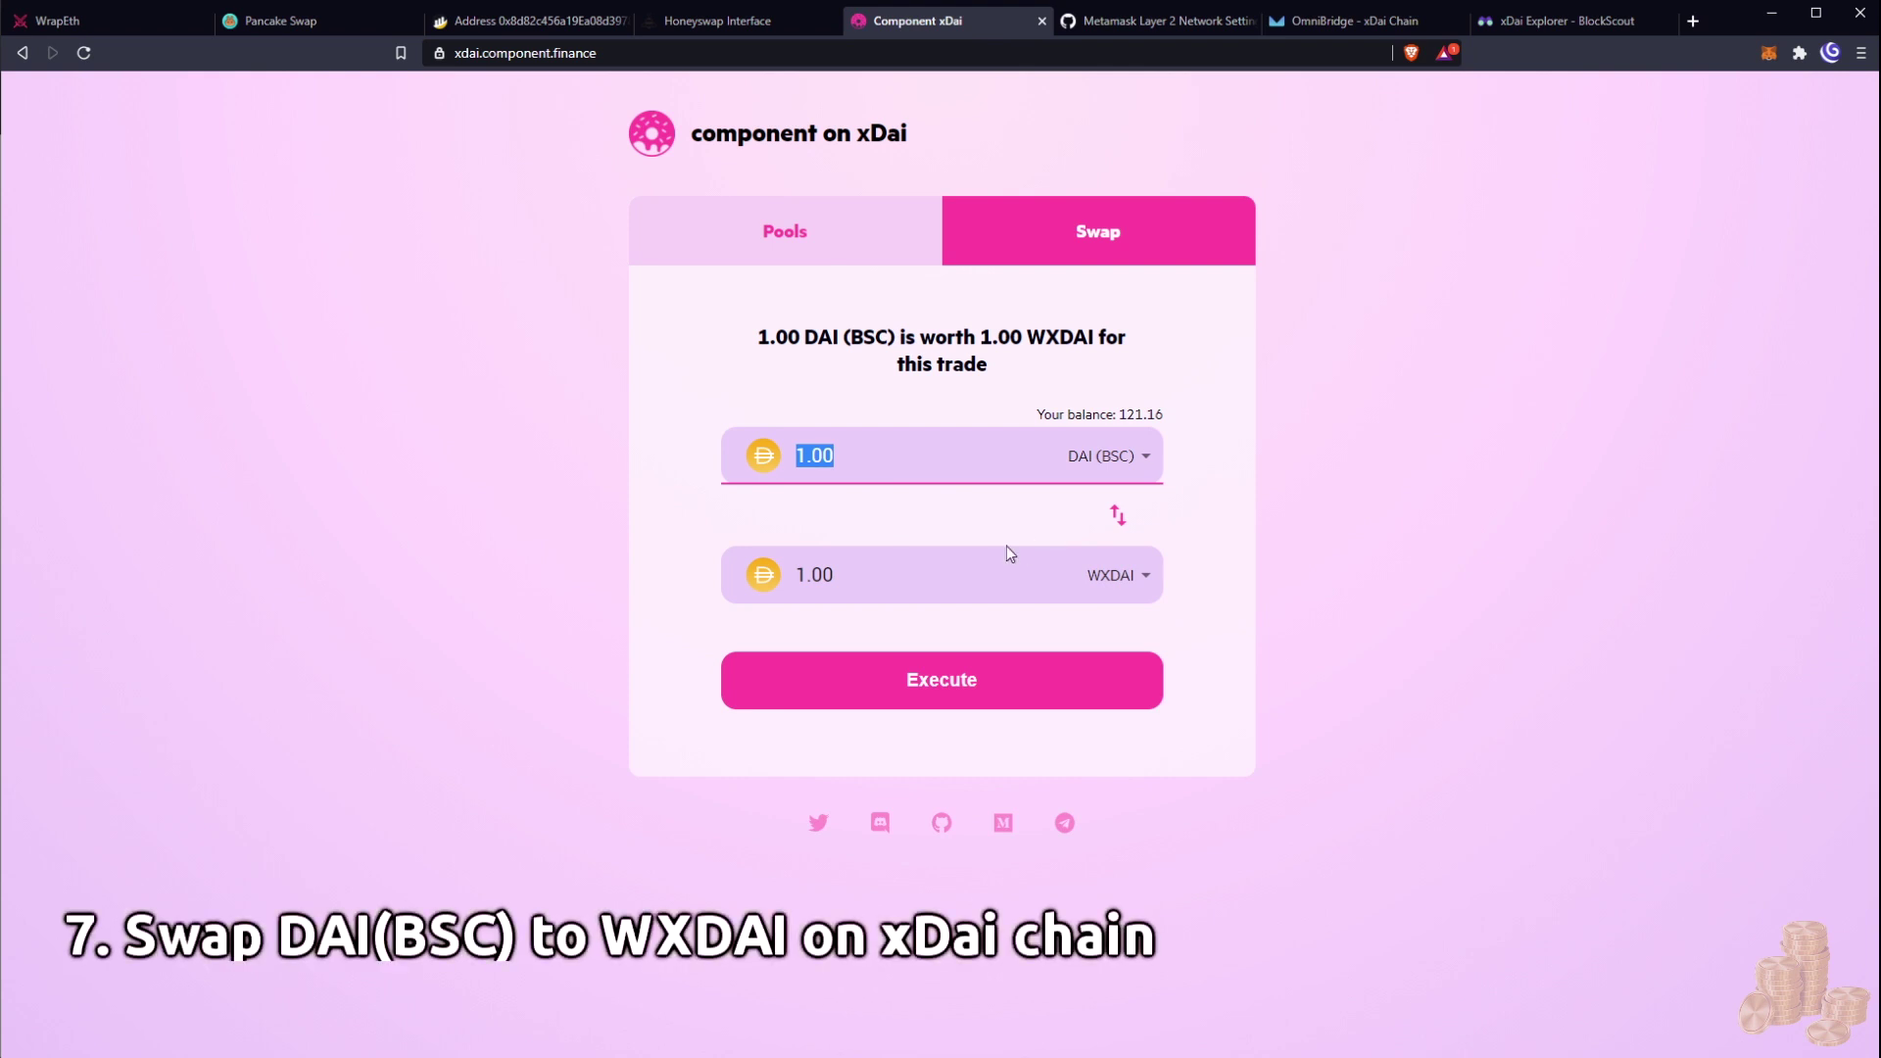
type("121.166")
key("BackSpace")
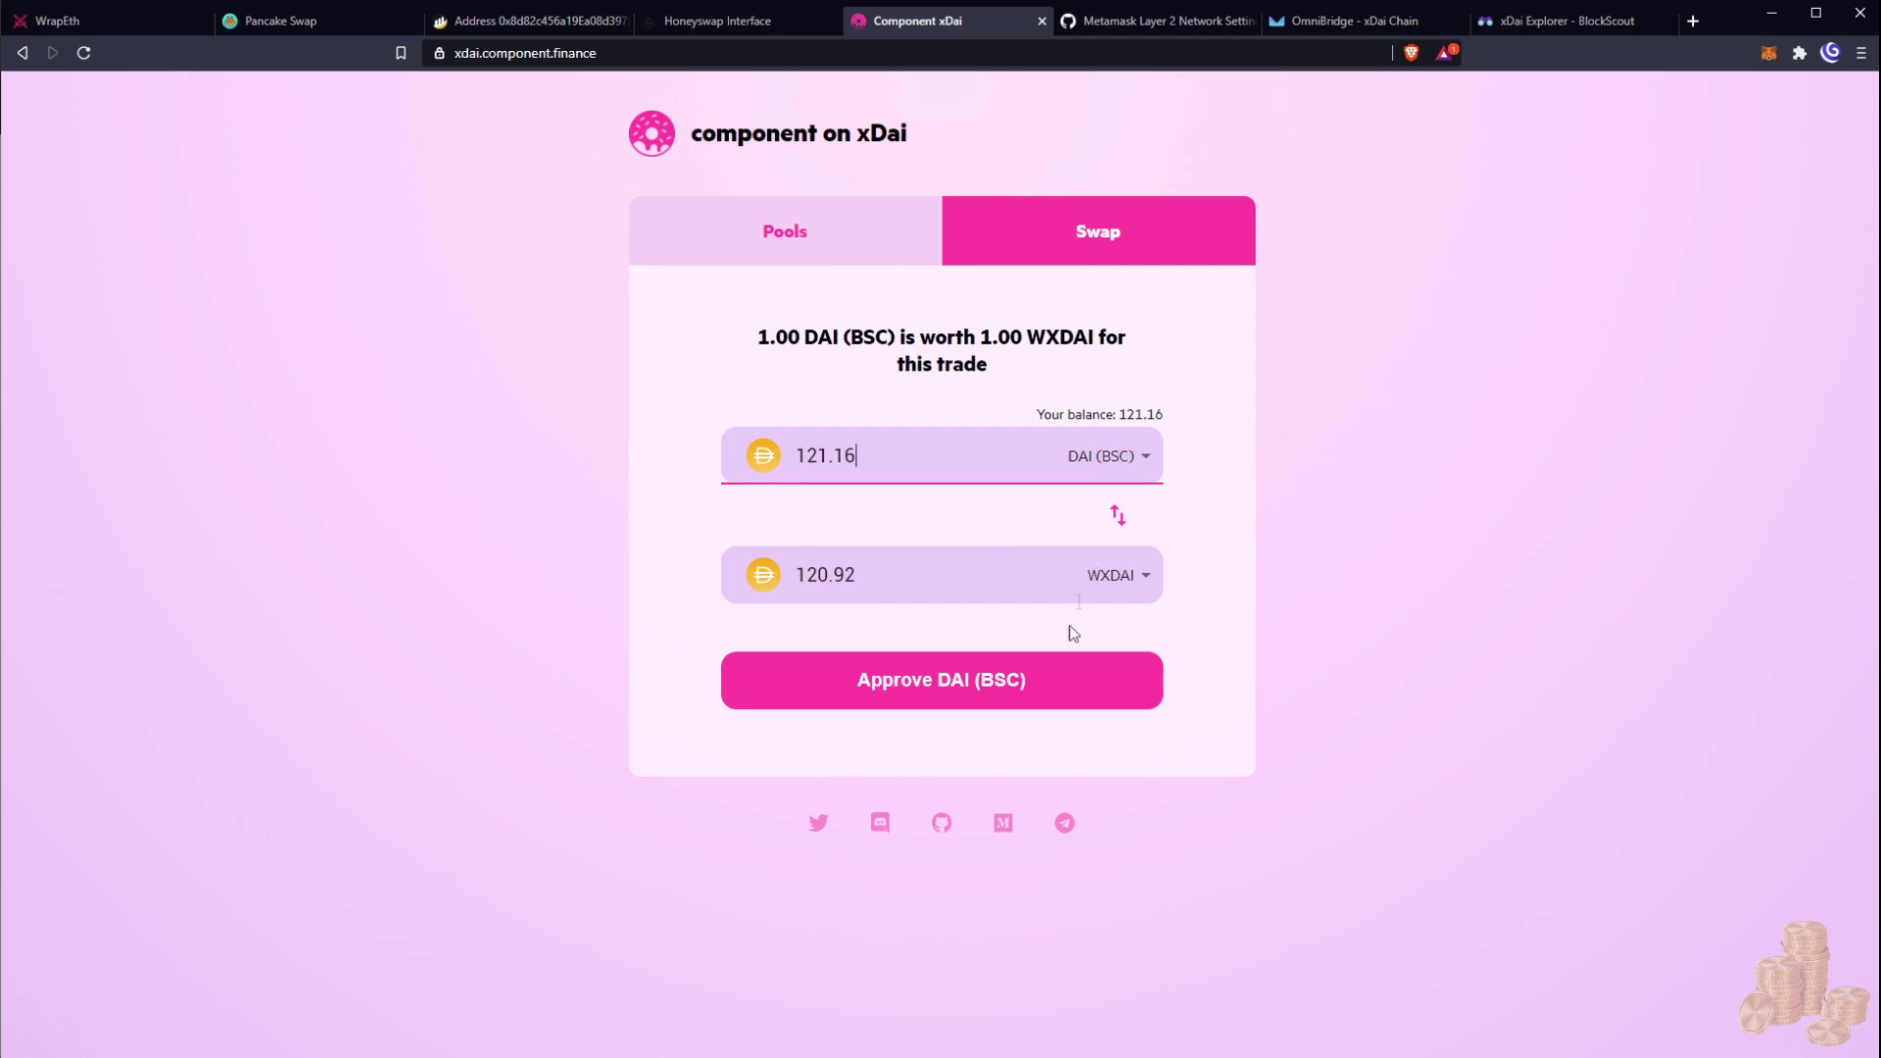
Approve DAI (BSC) and execute the swap for about 120.92 WXDAI, confirming both in MetaMask
left_click(1020, 699)
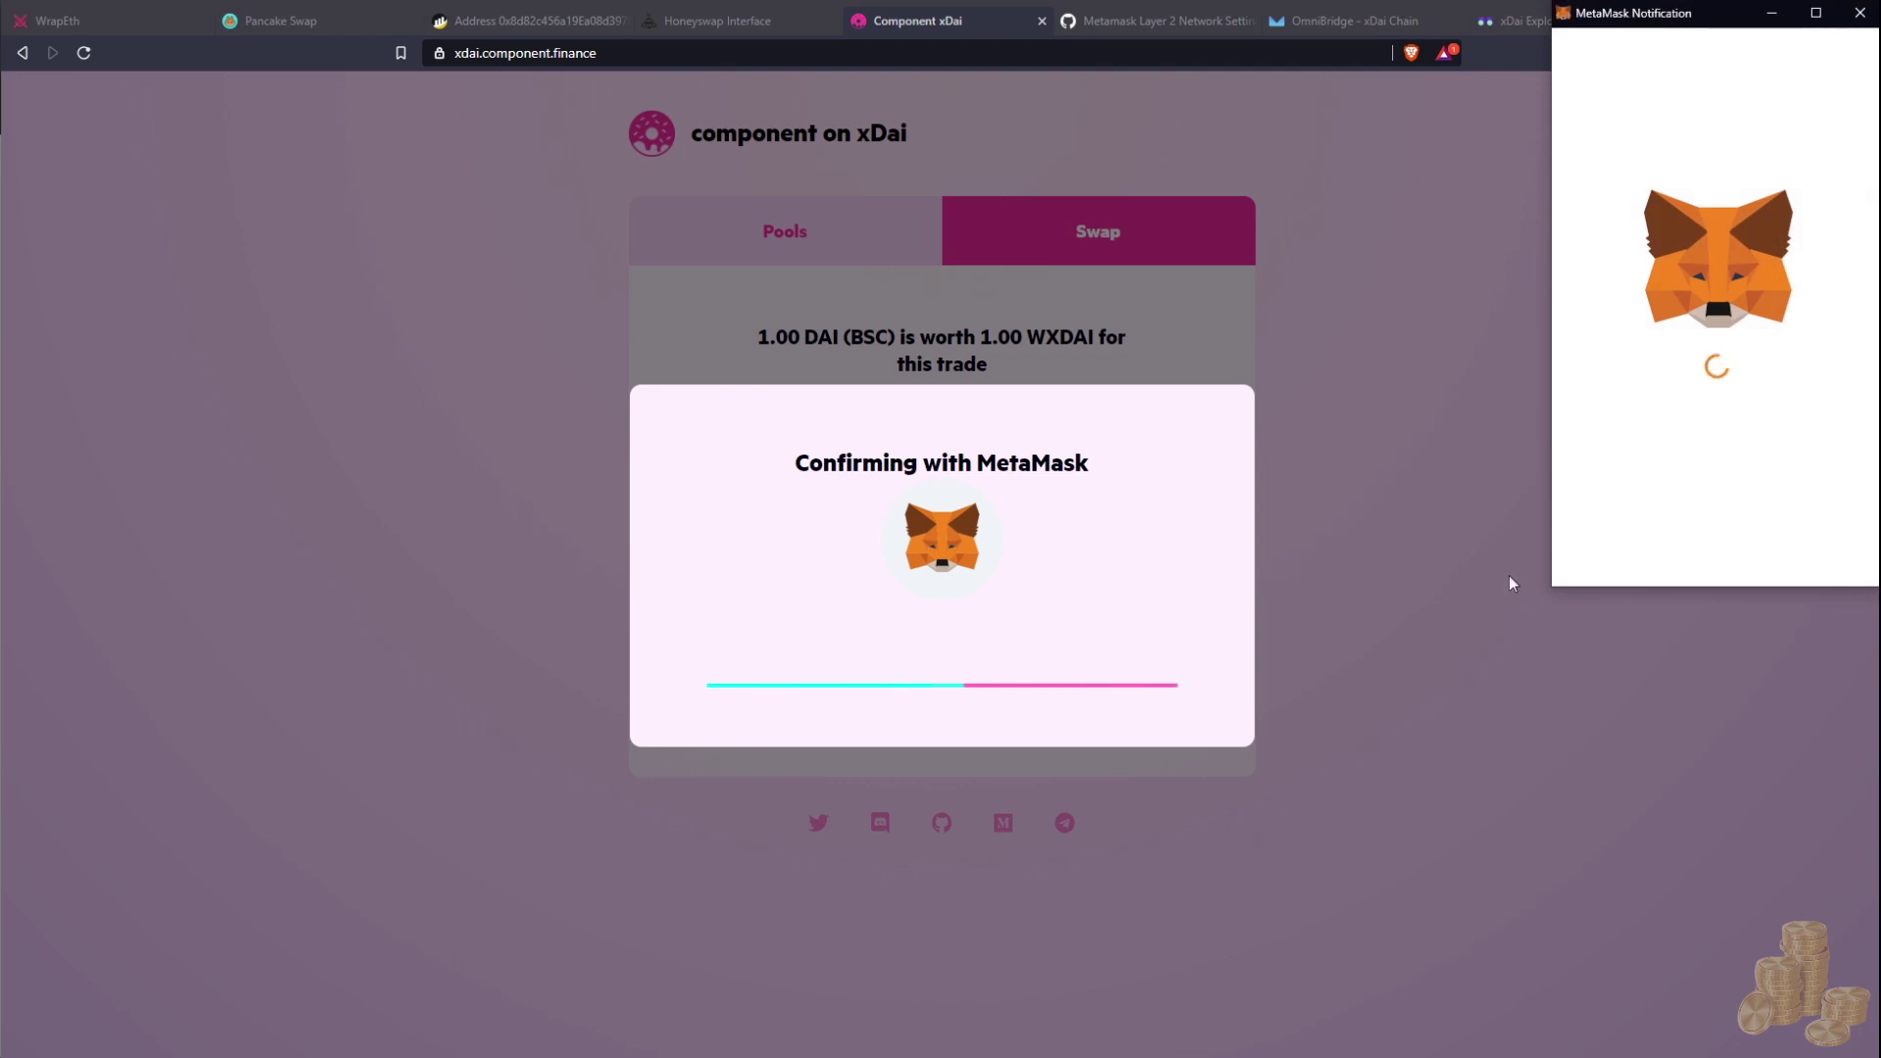
left_click(1784, 534)
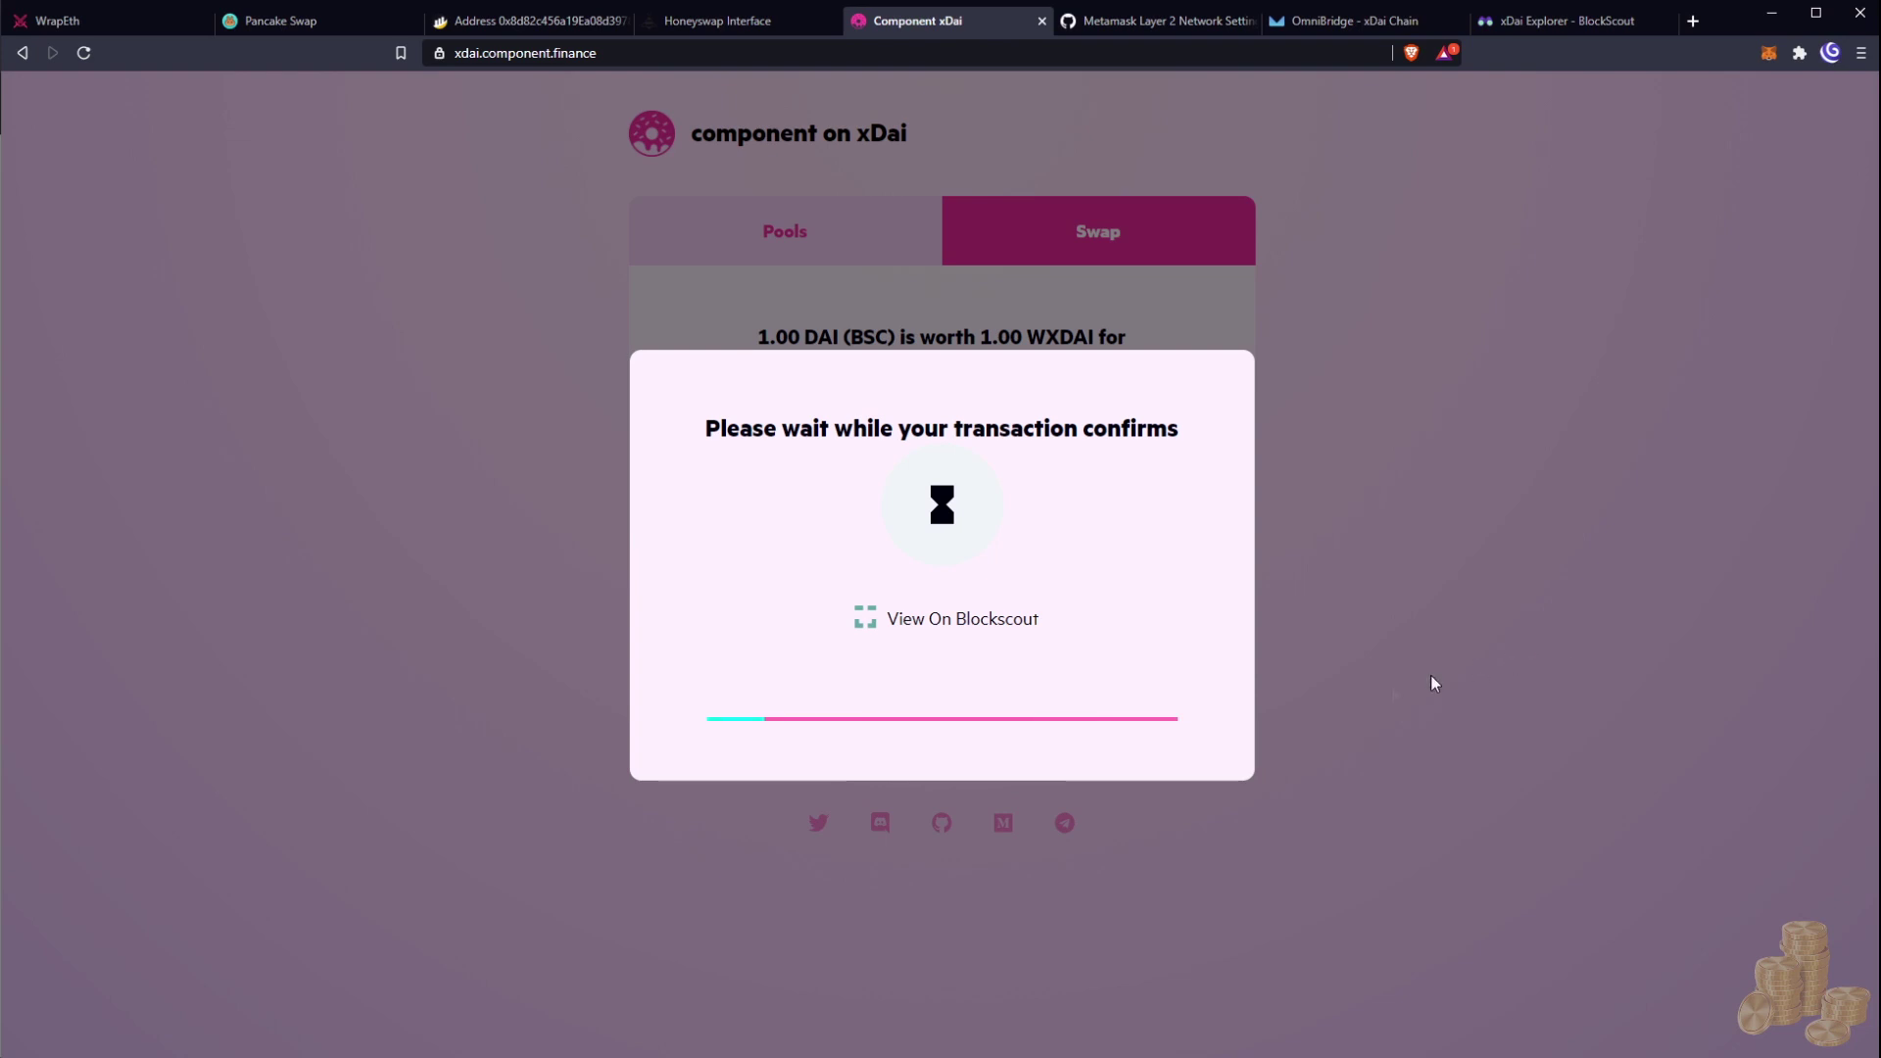
left_click(957, 702)
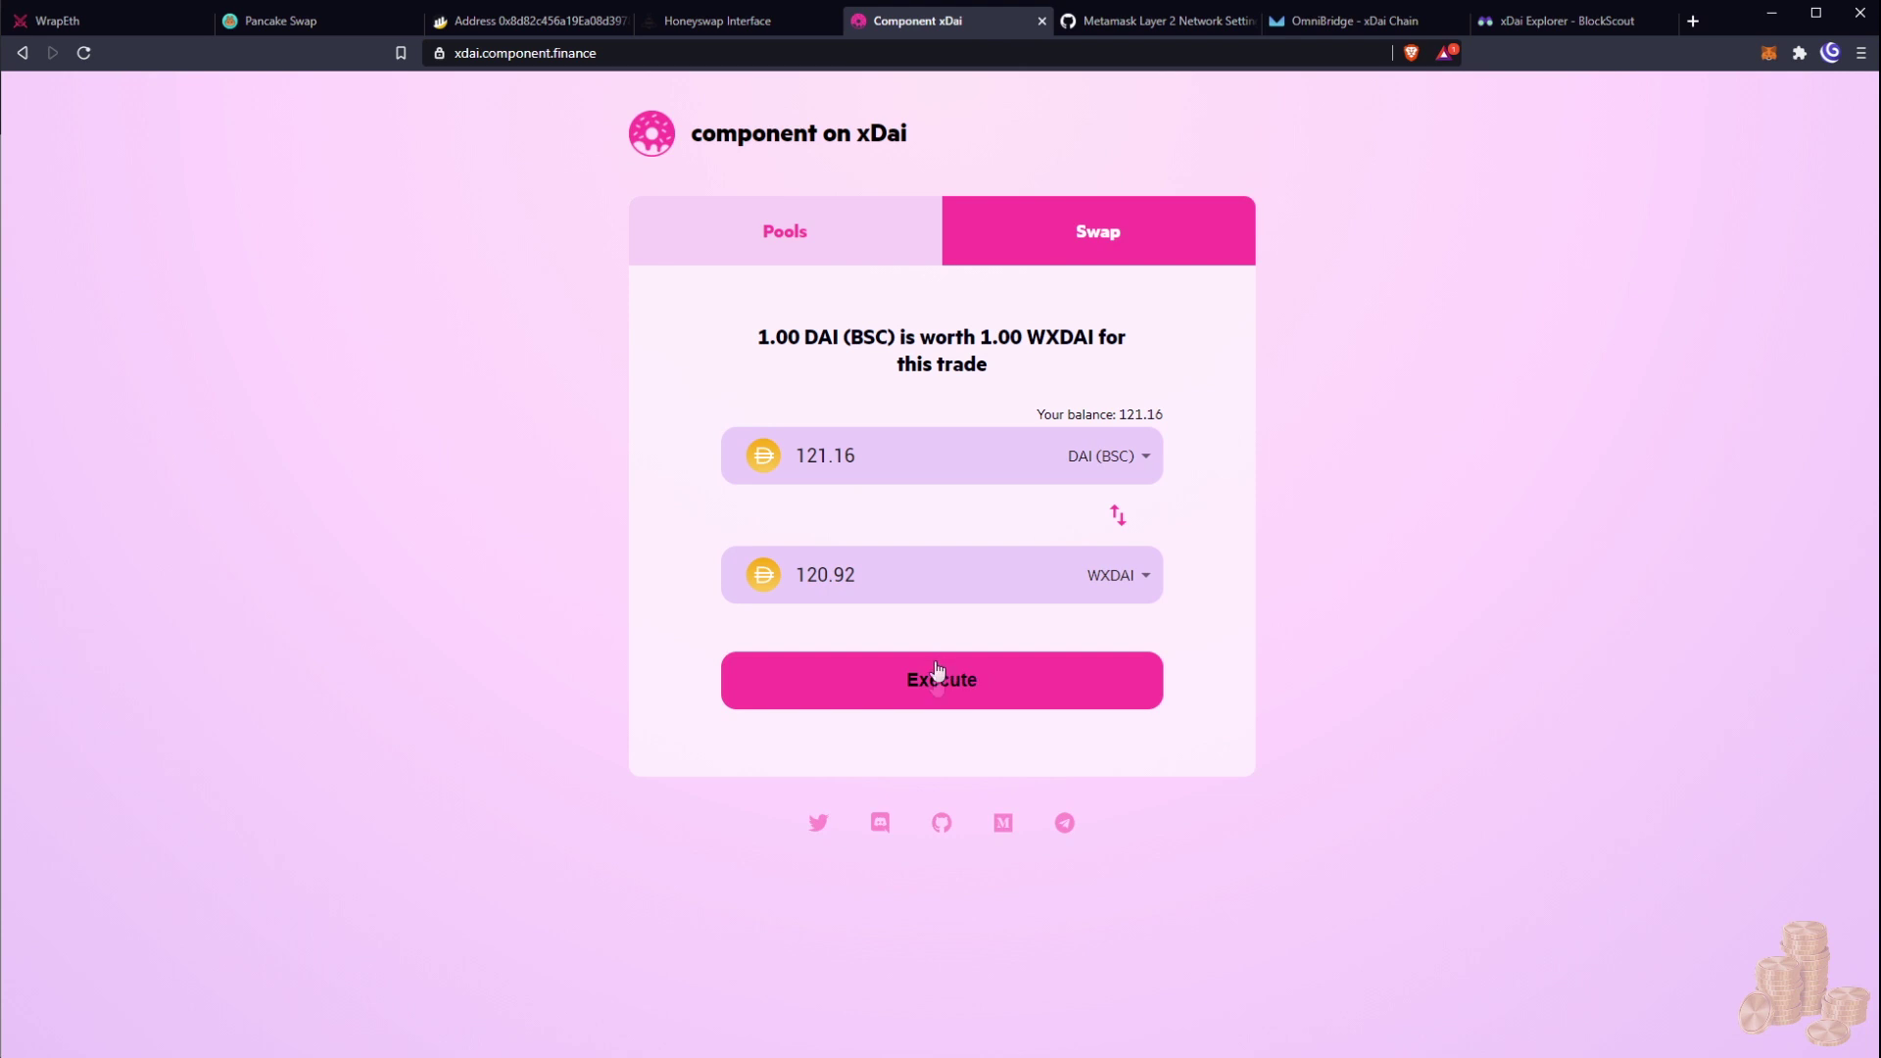
left_click(939, 671)
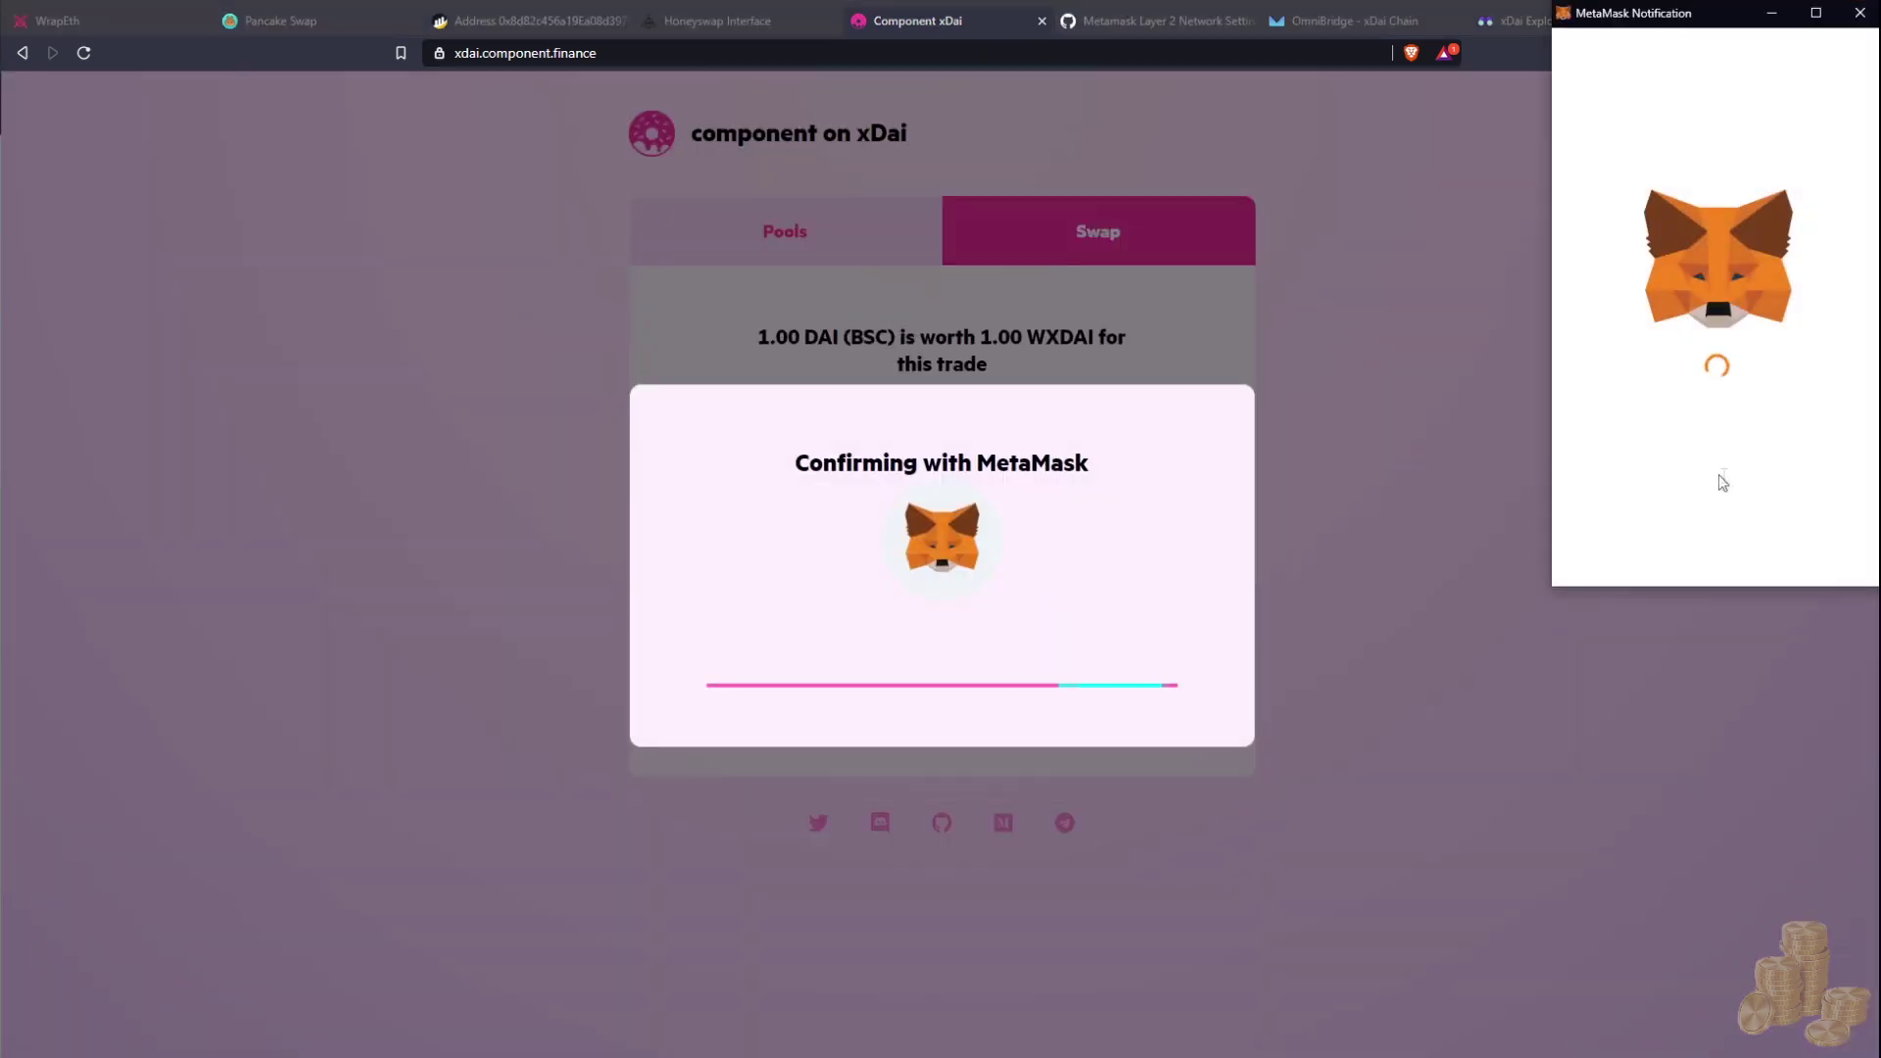
left_click(1799, 548)
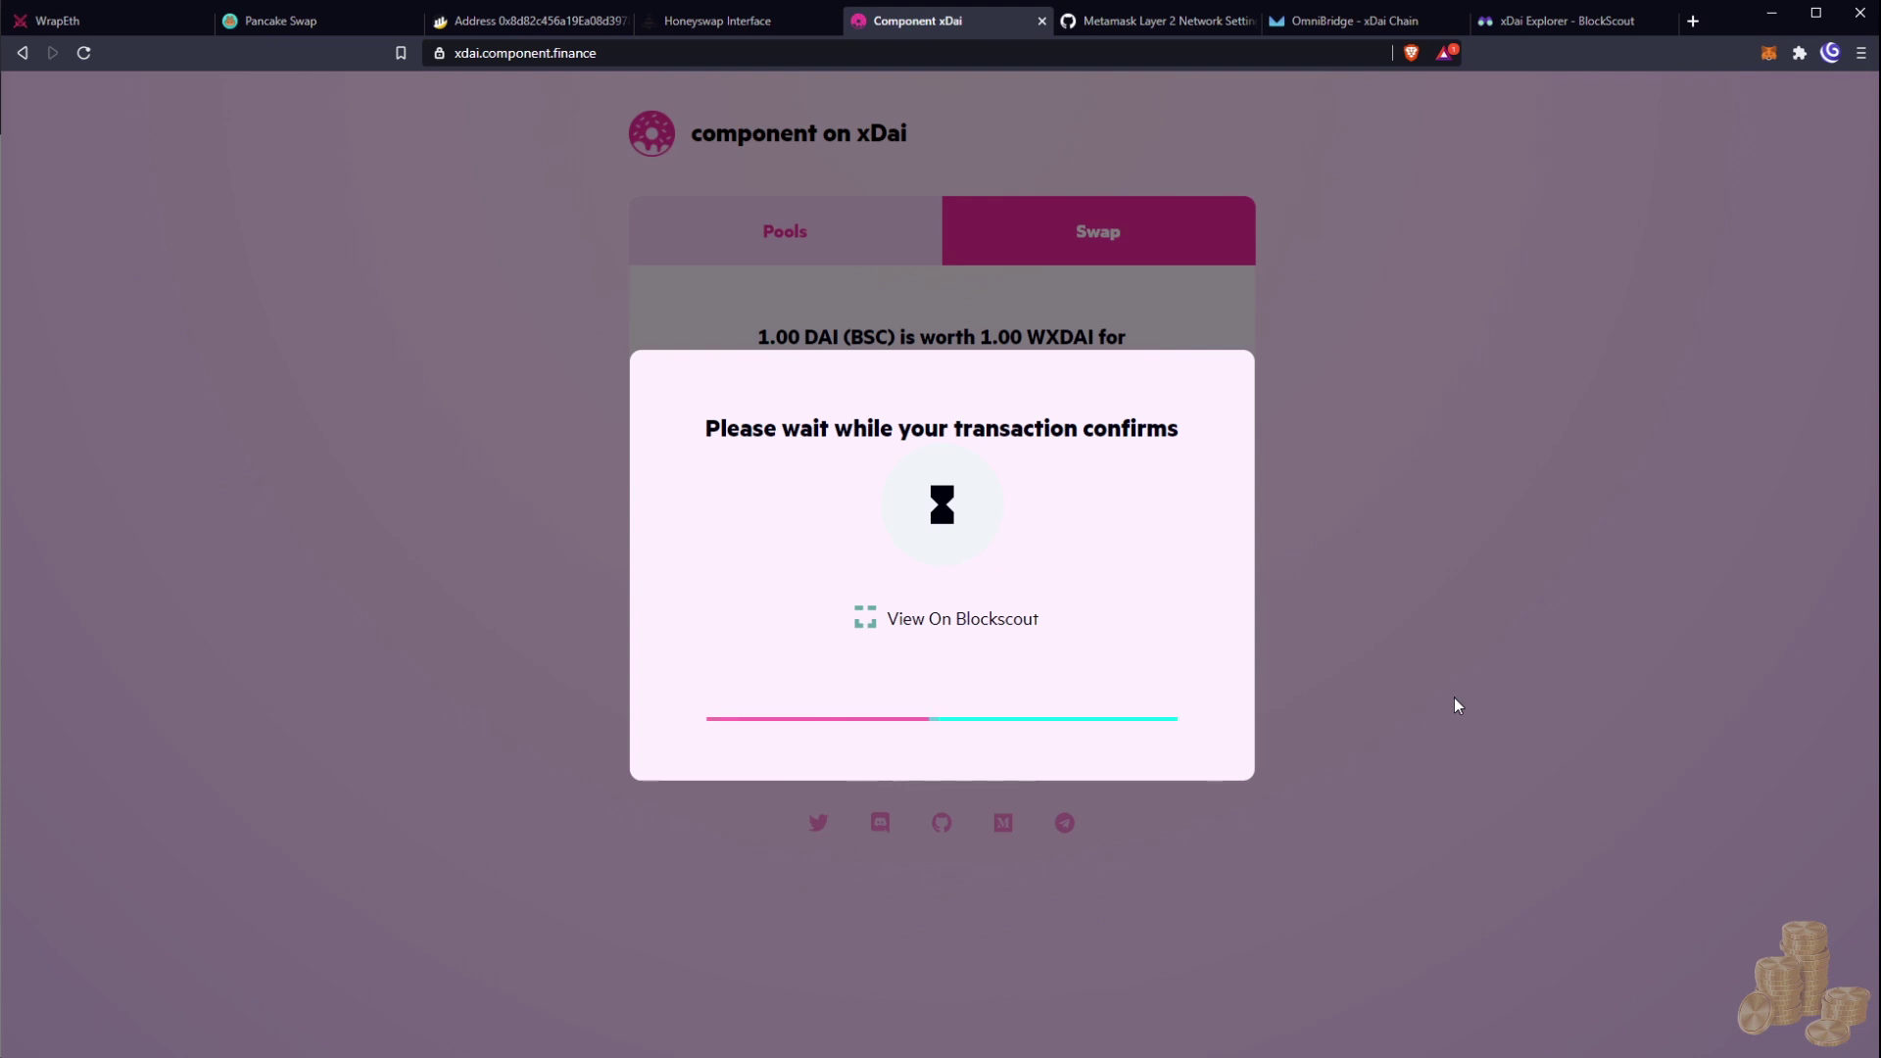
left_click(929, 698)
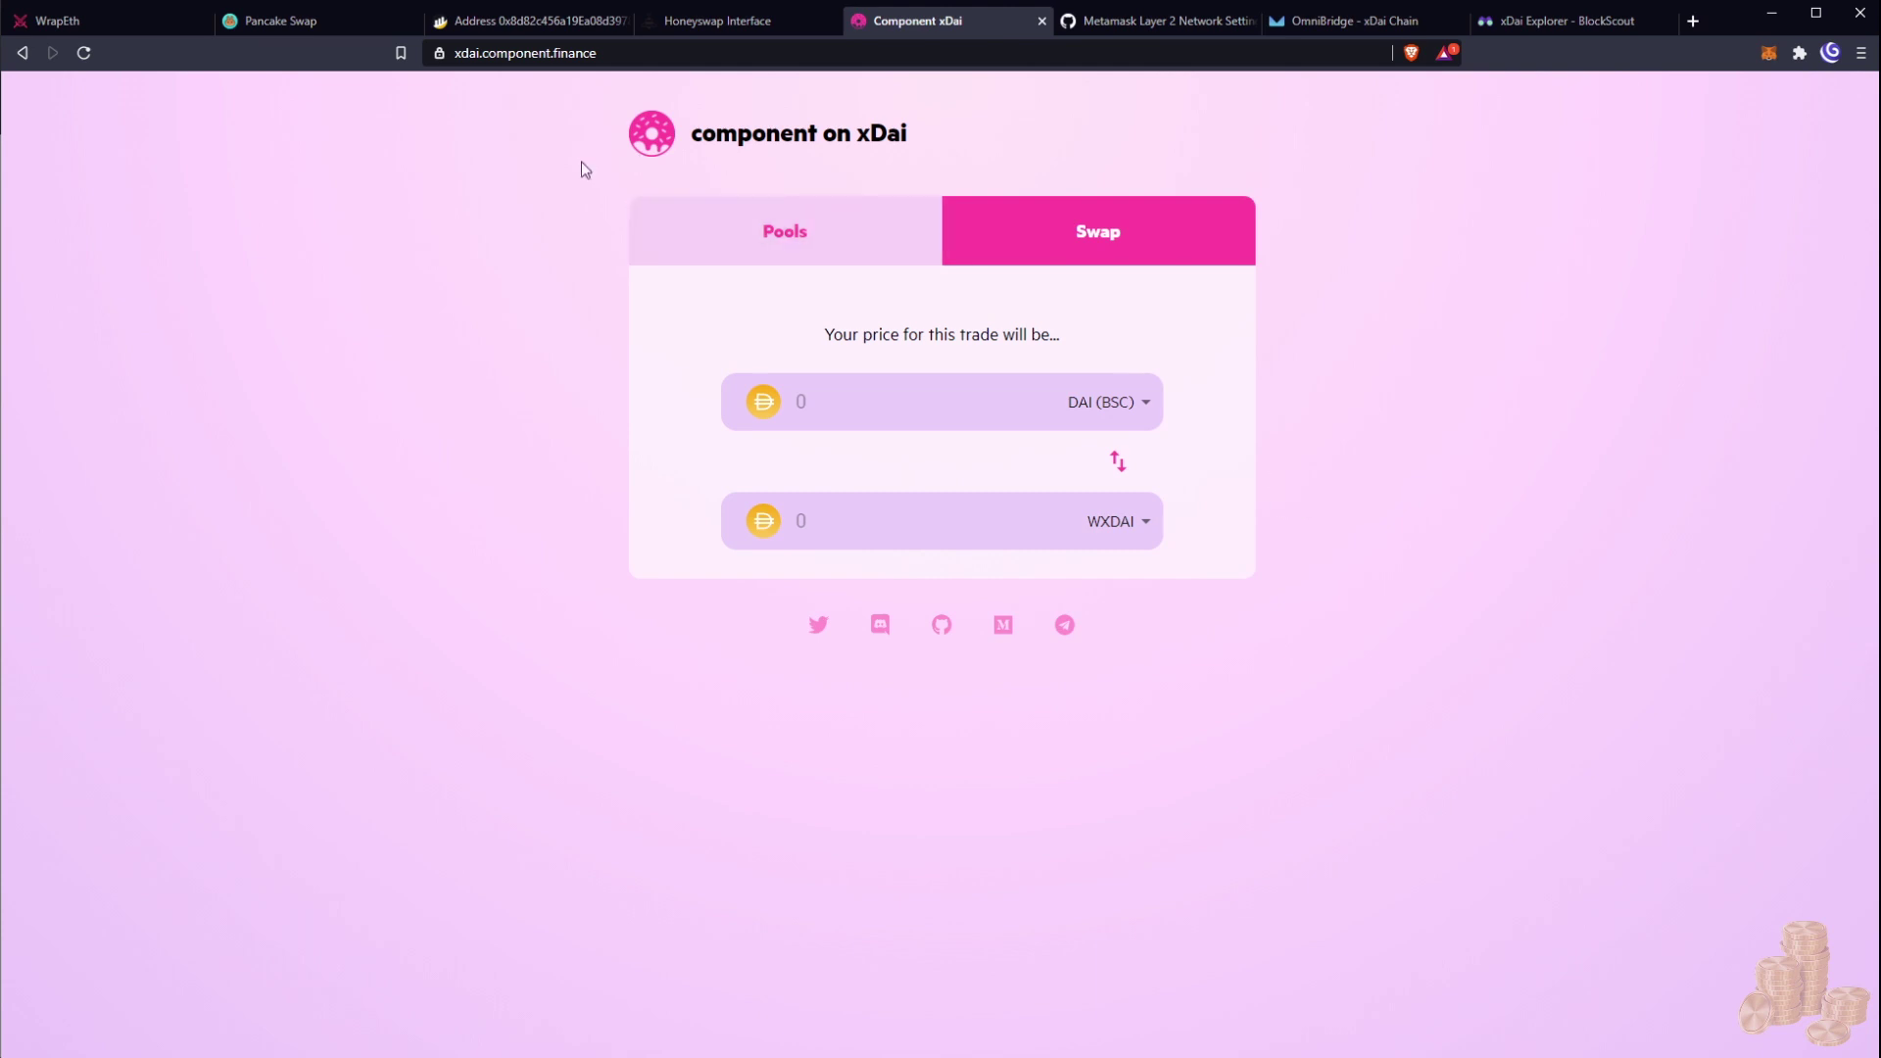
Reload WrapEth and unwrap 123.9 WXDAI to XDAI, leaving 0.0117 WXDAI
left_click(120, 20)
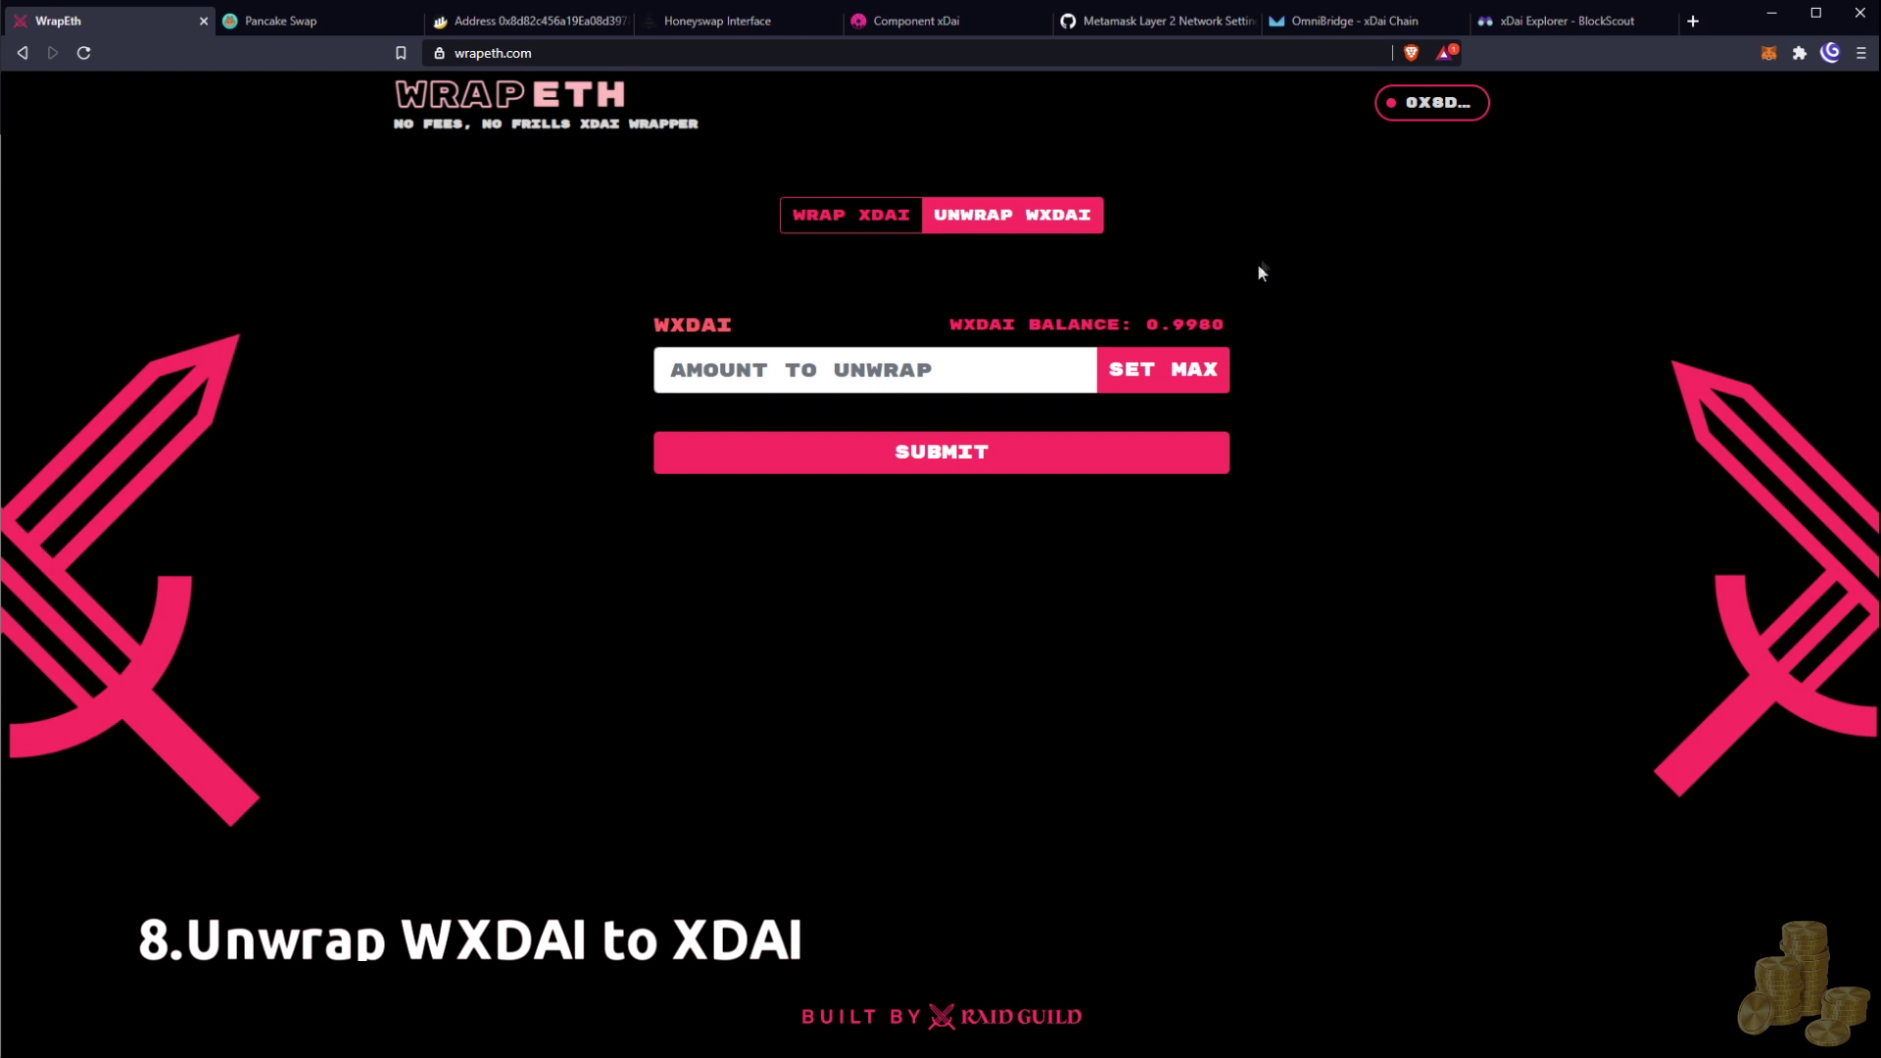
left_click(83, 53)
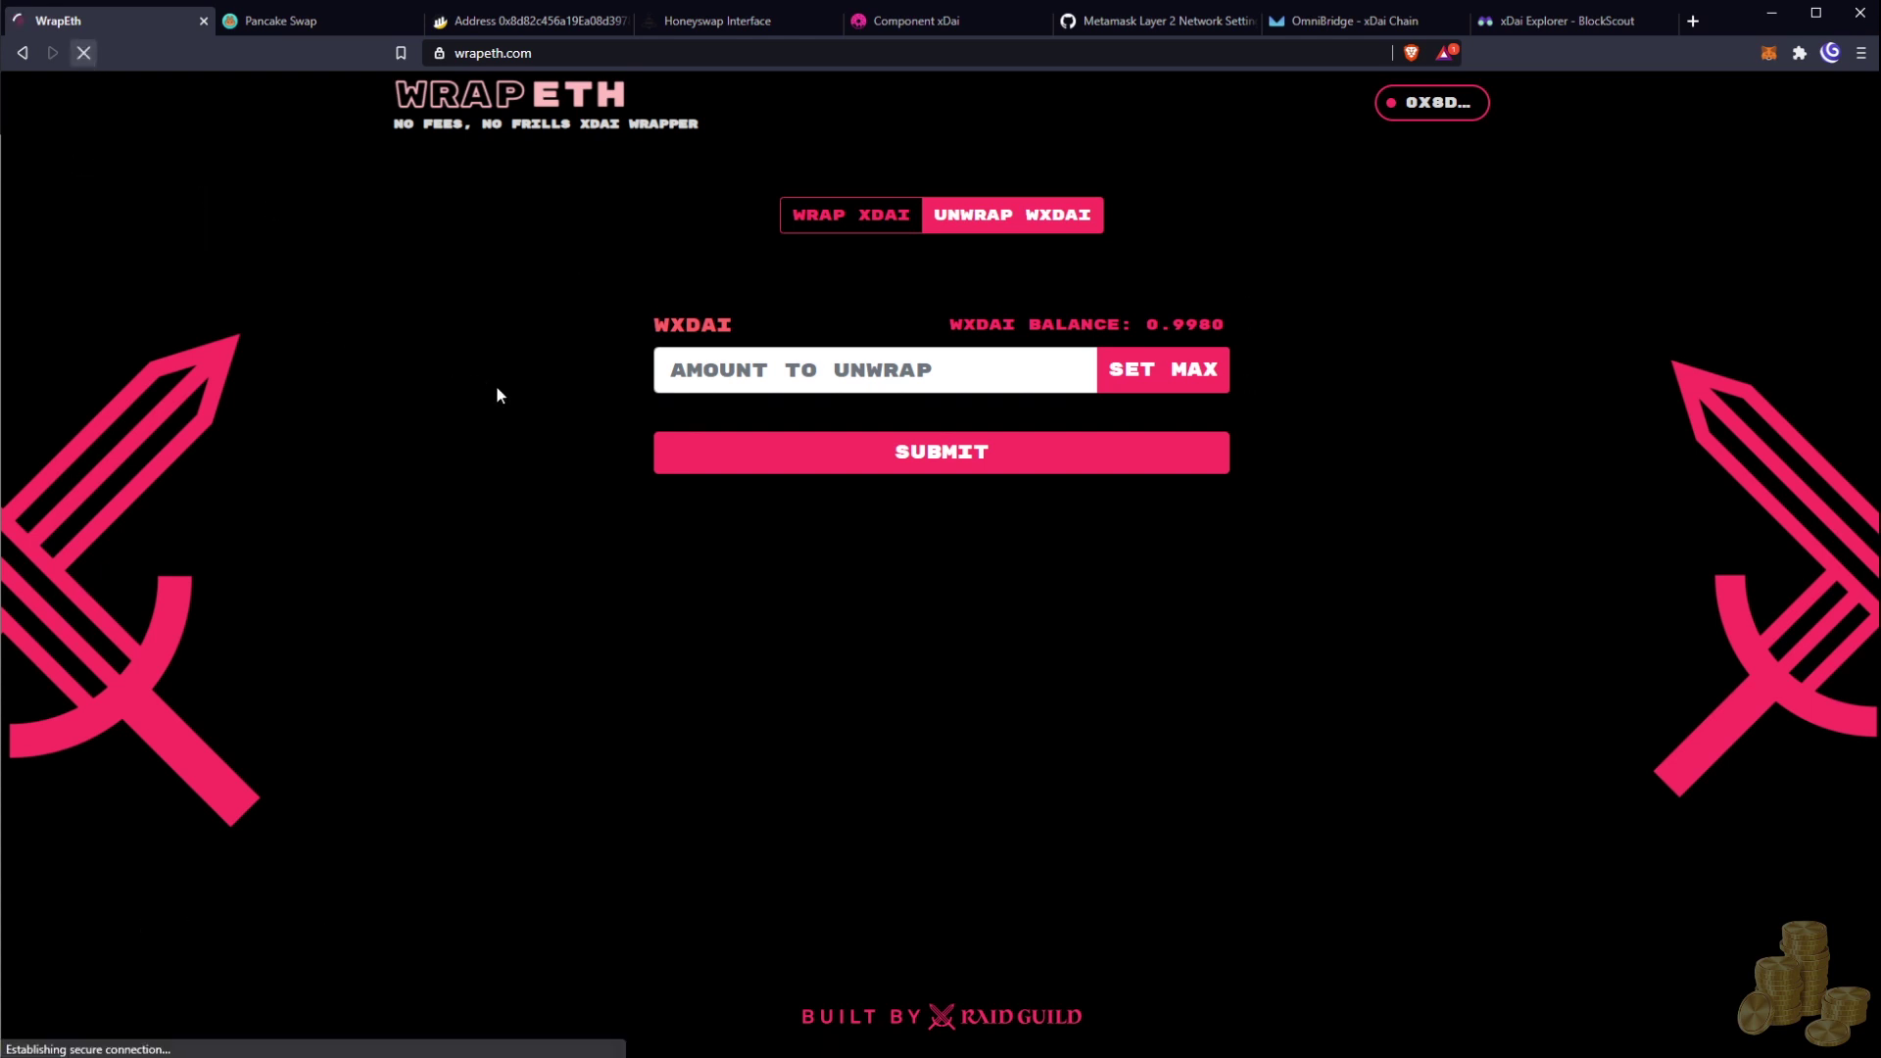
left_click(968, 215)
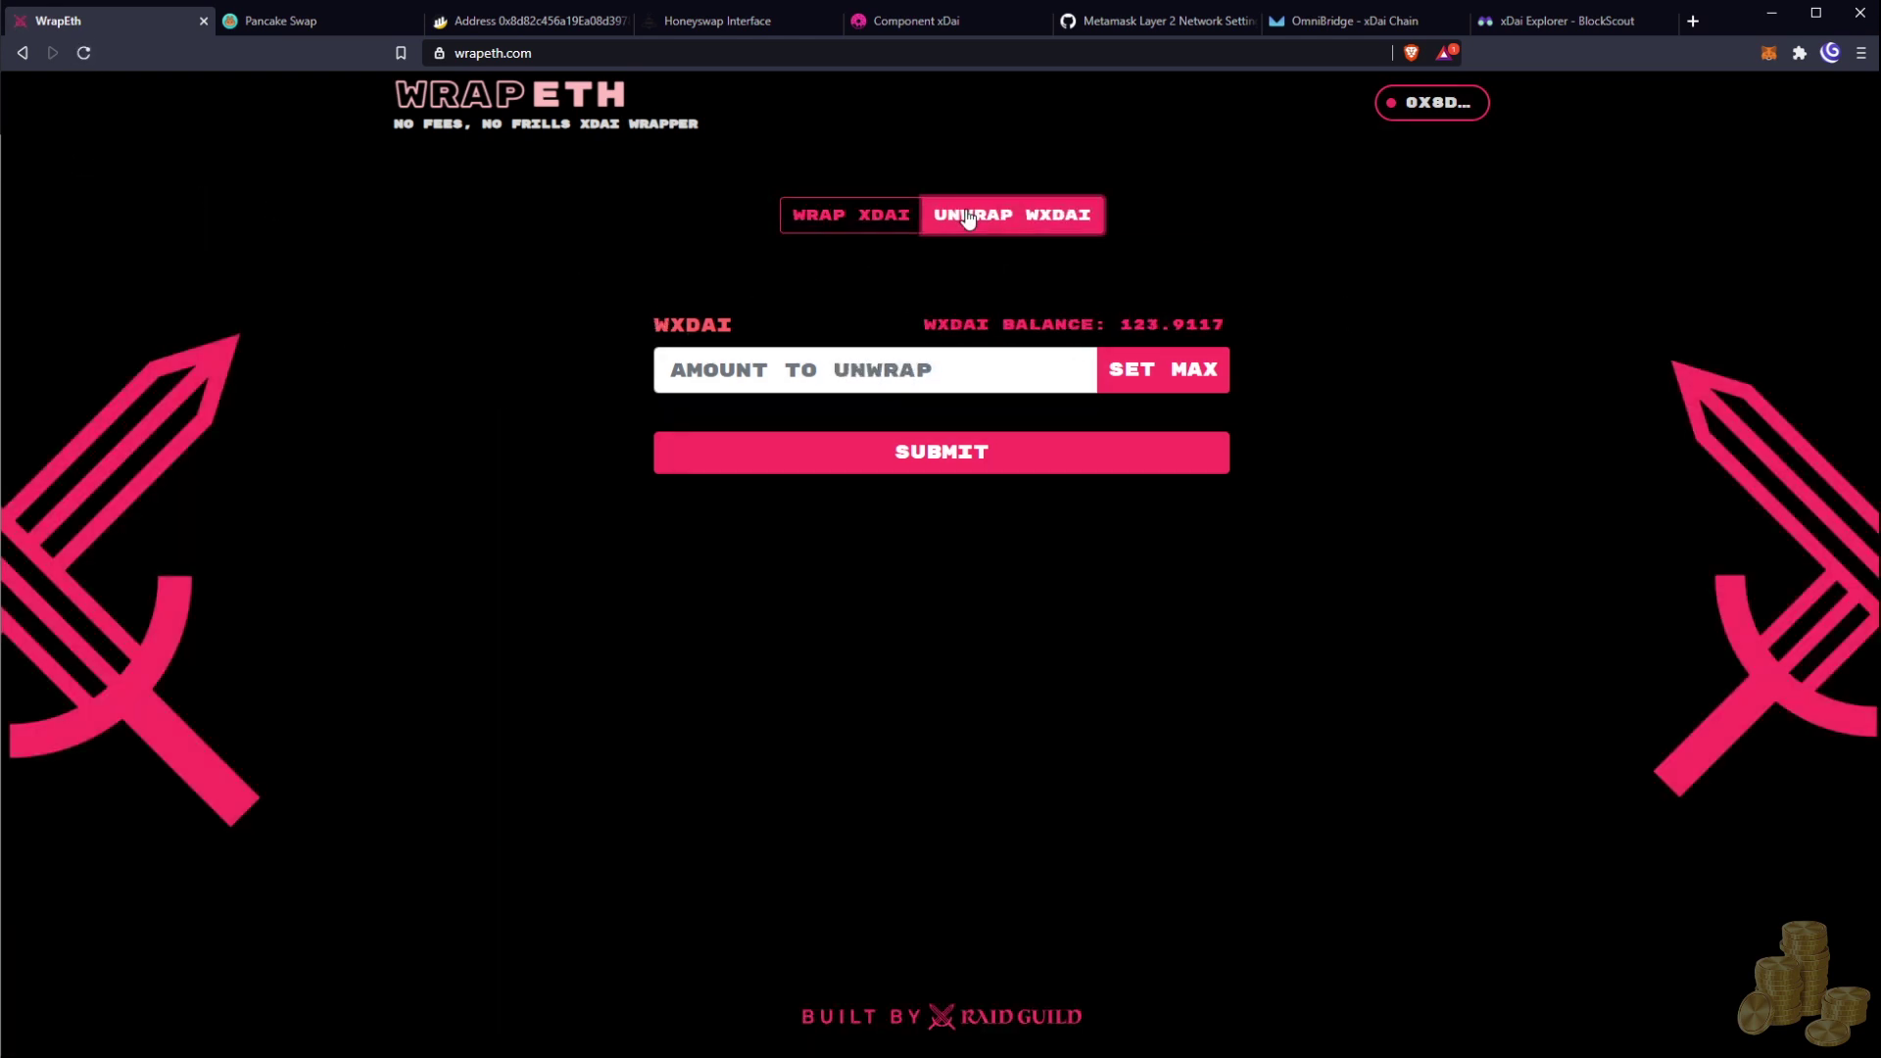
left_click(1178, 384)
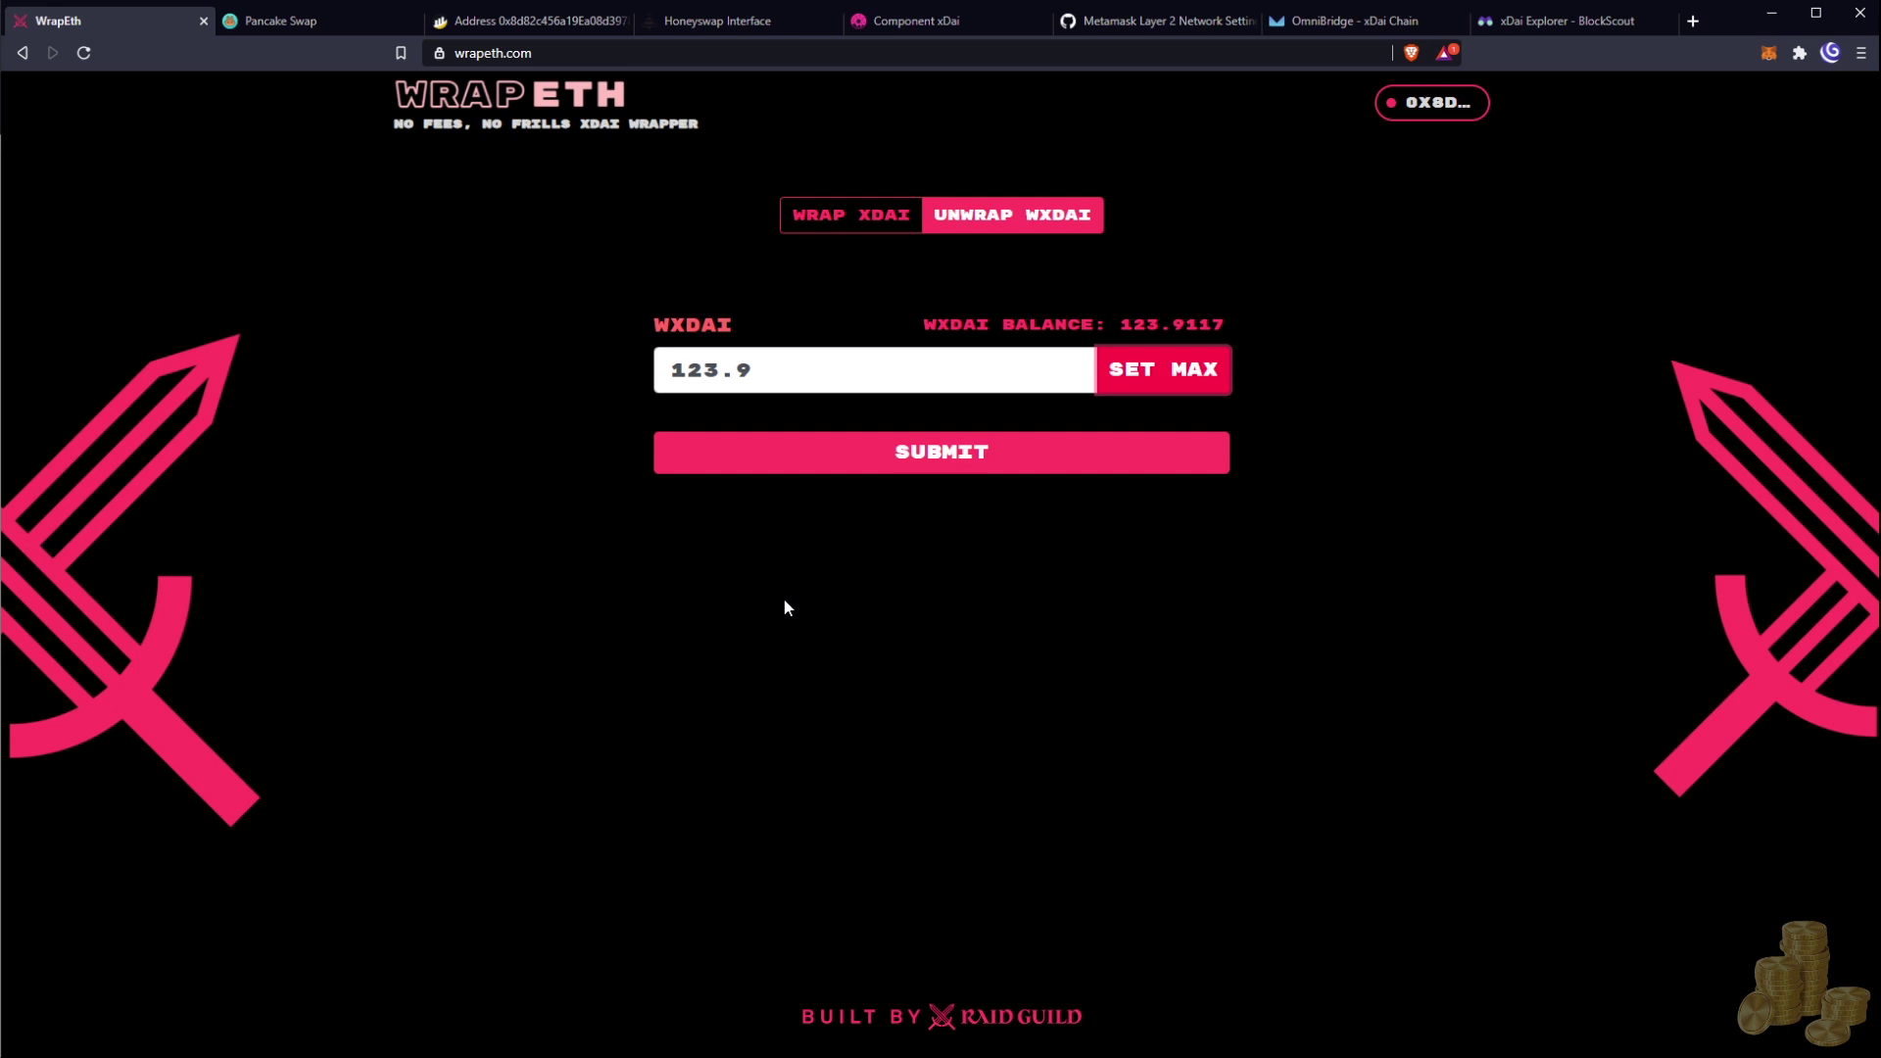
left_click(932, 460)
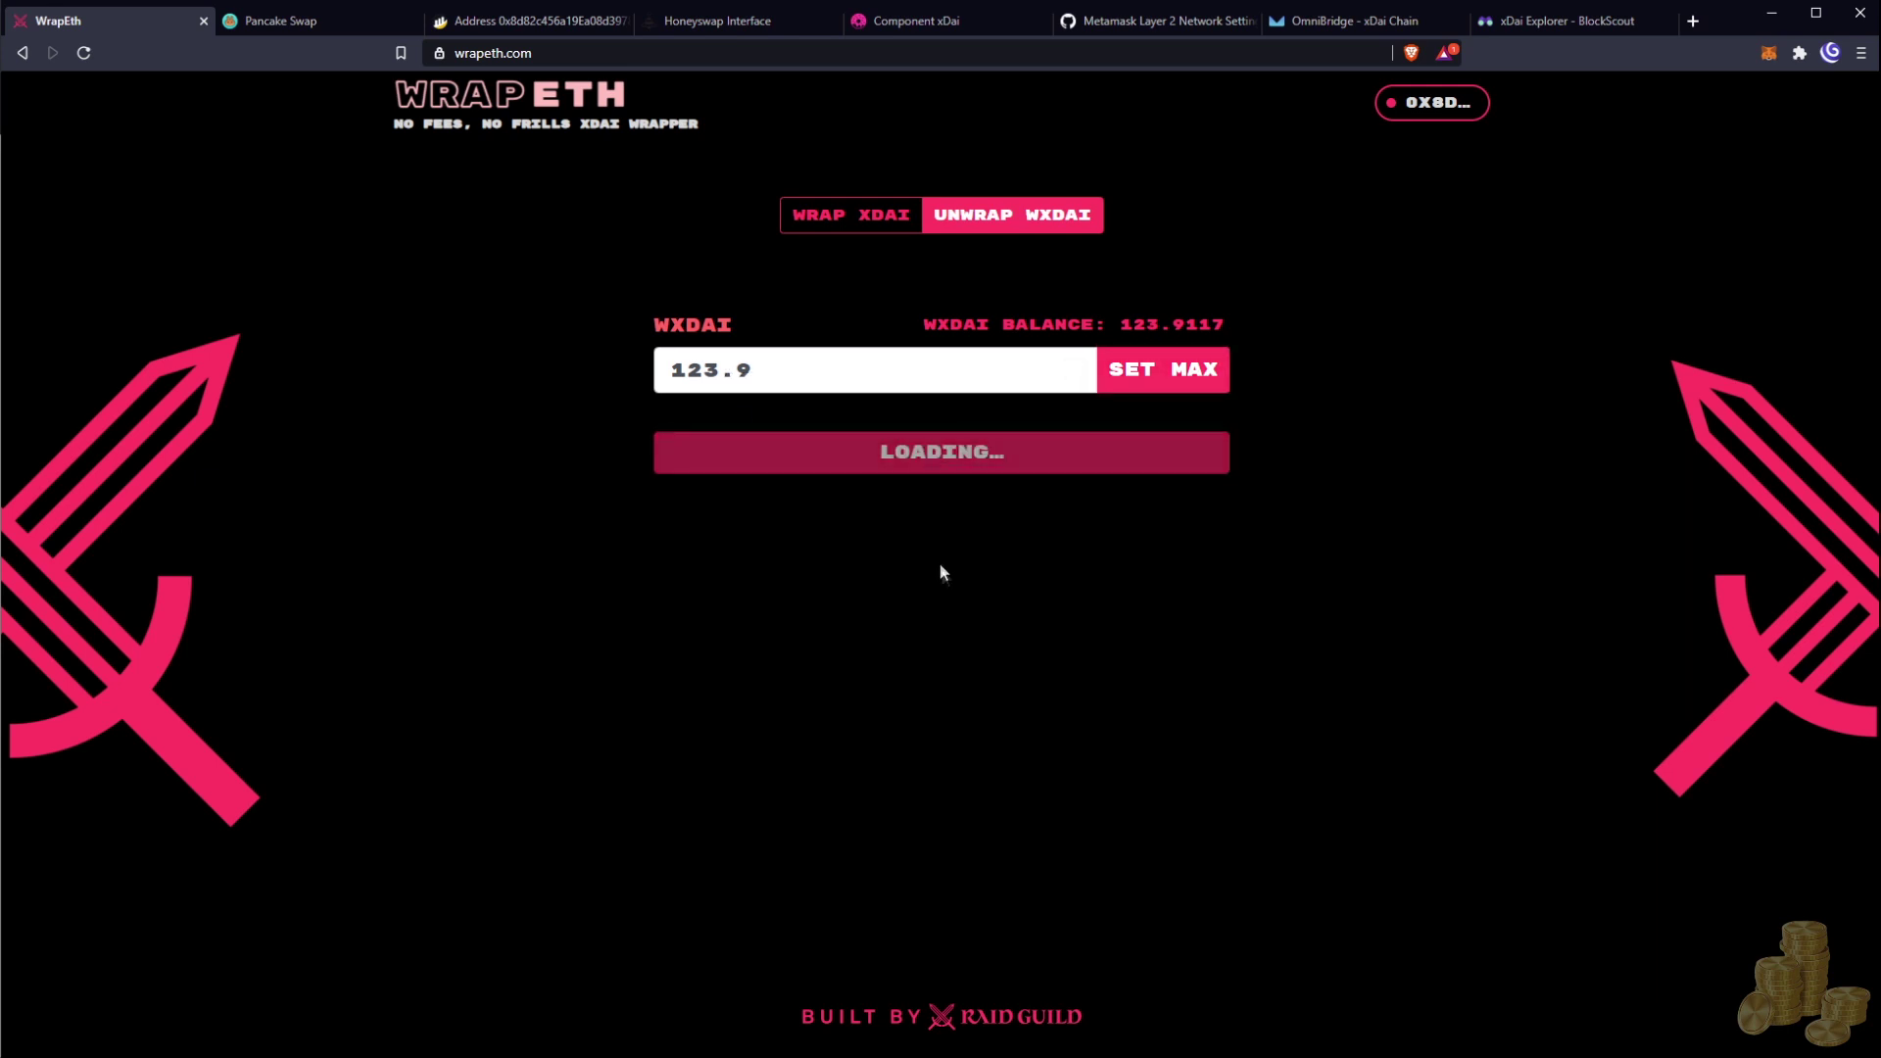
left_click(1801, 550)
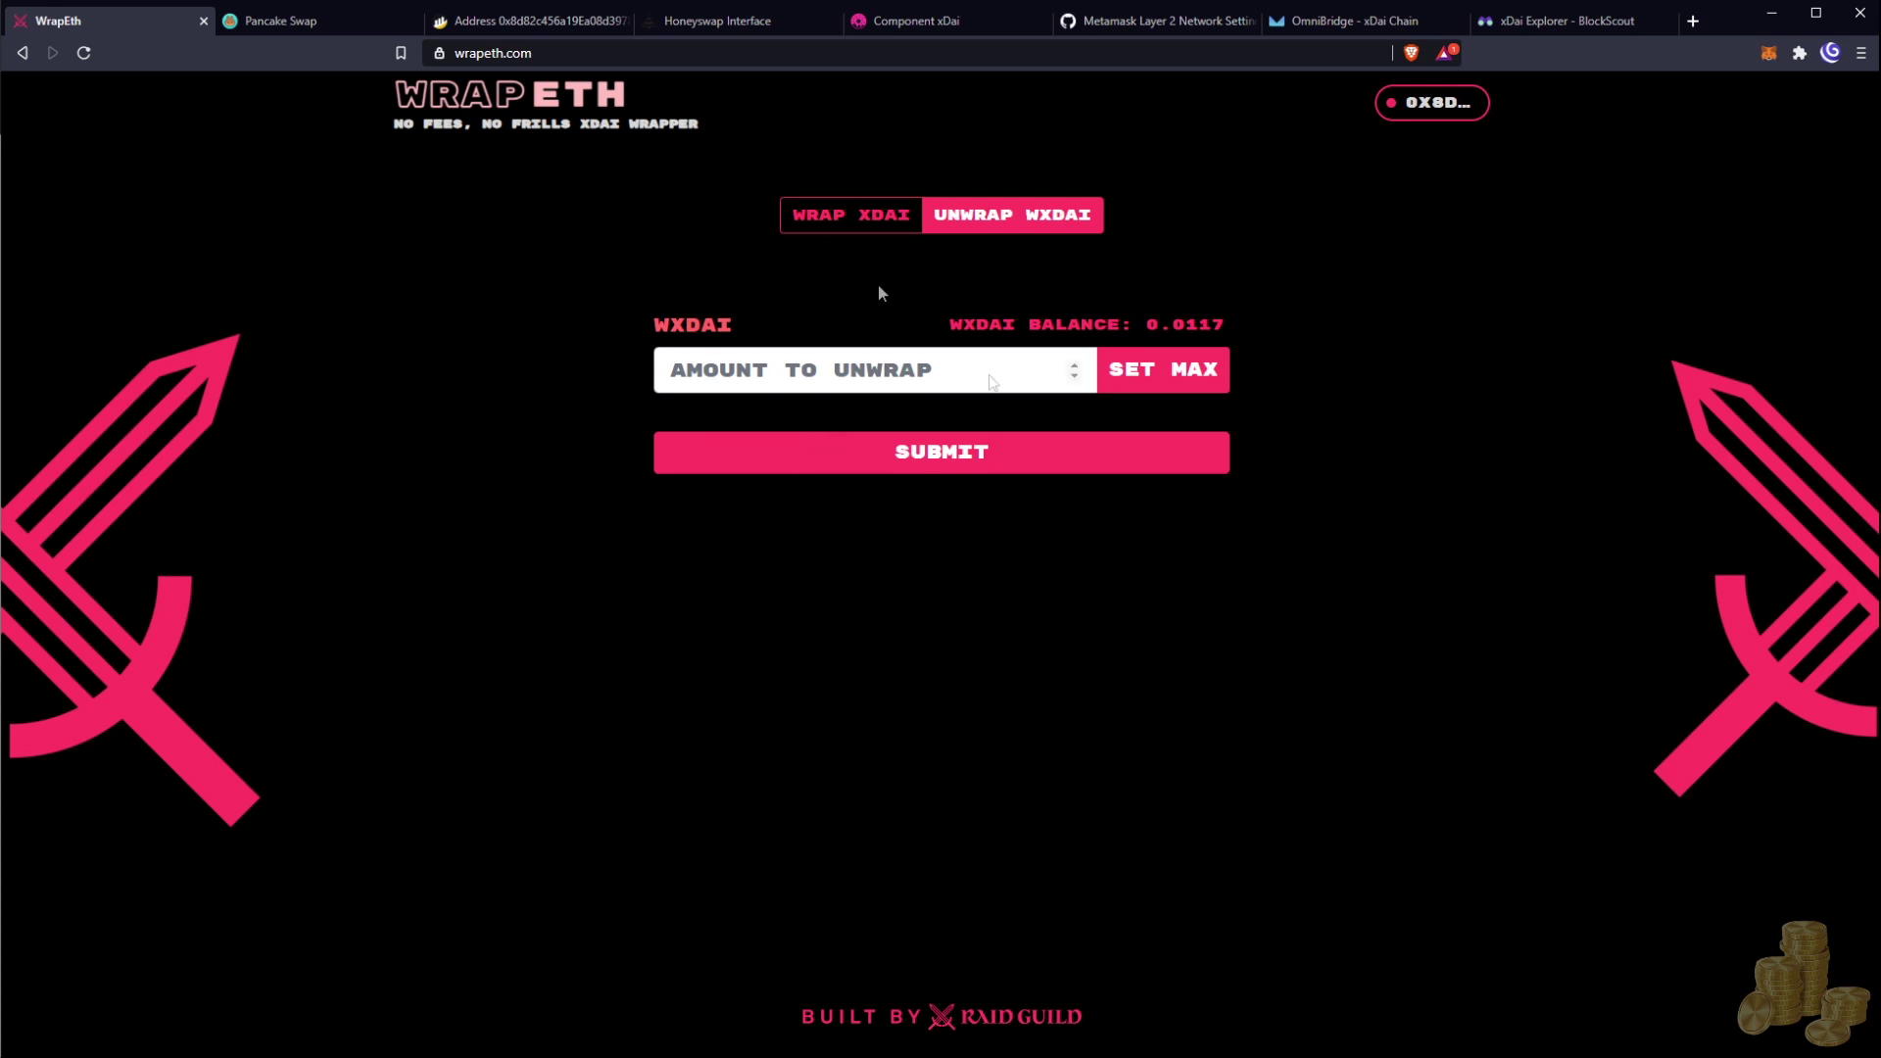
left_click(721, 21)
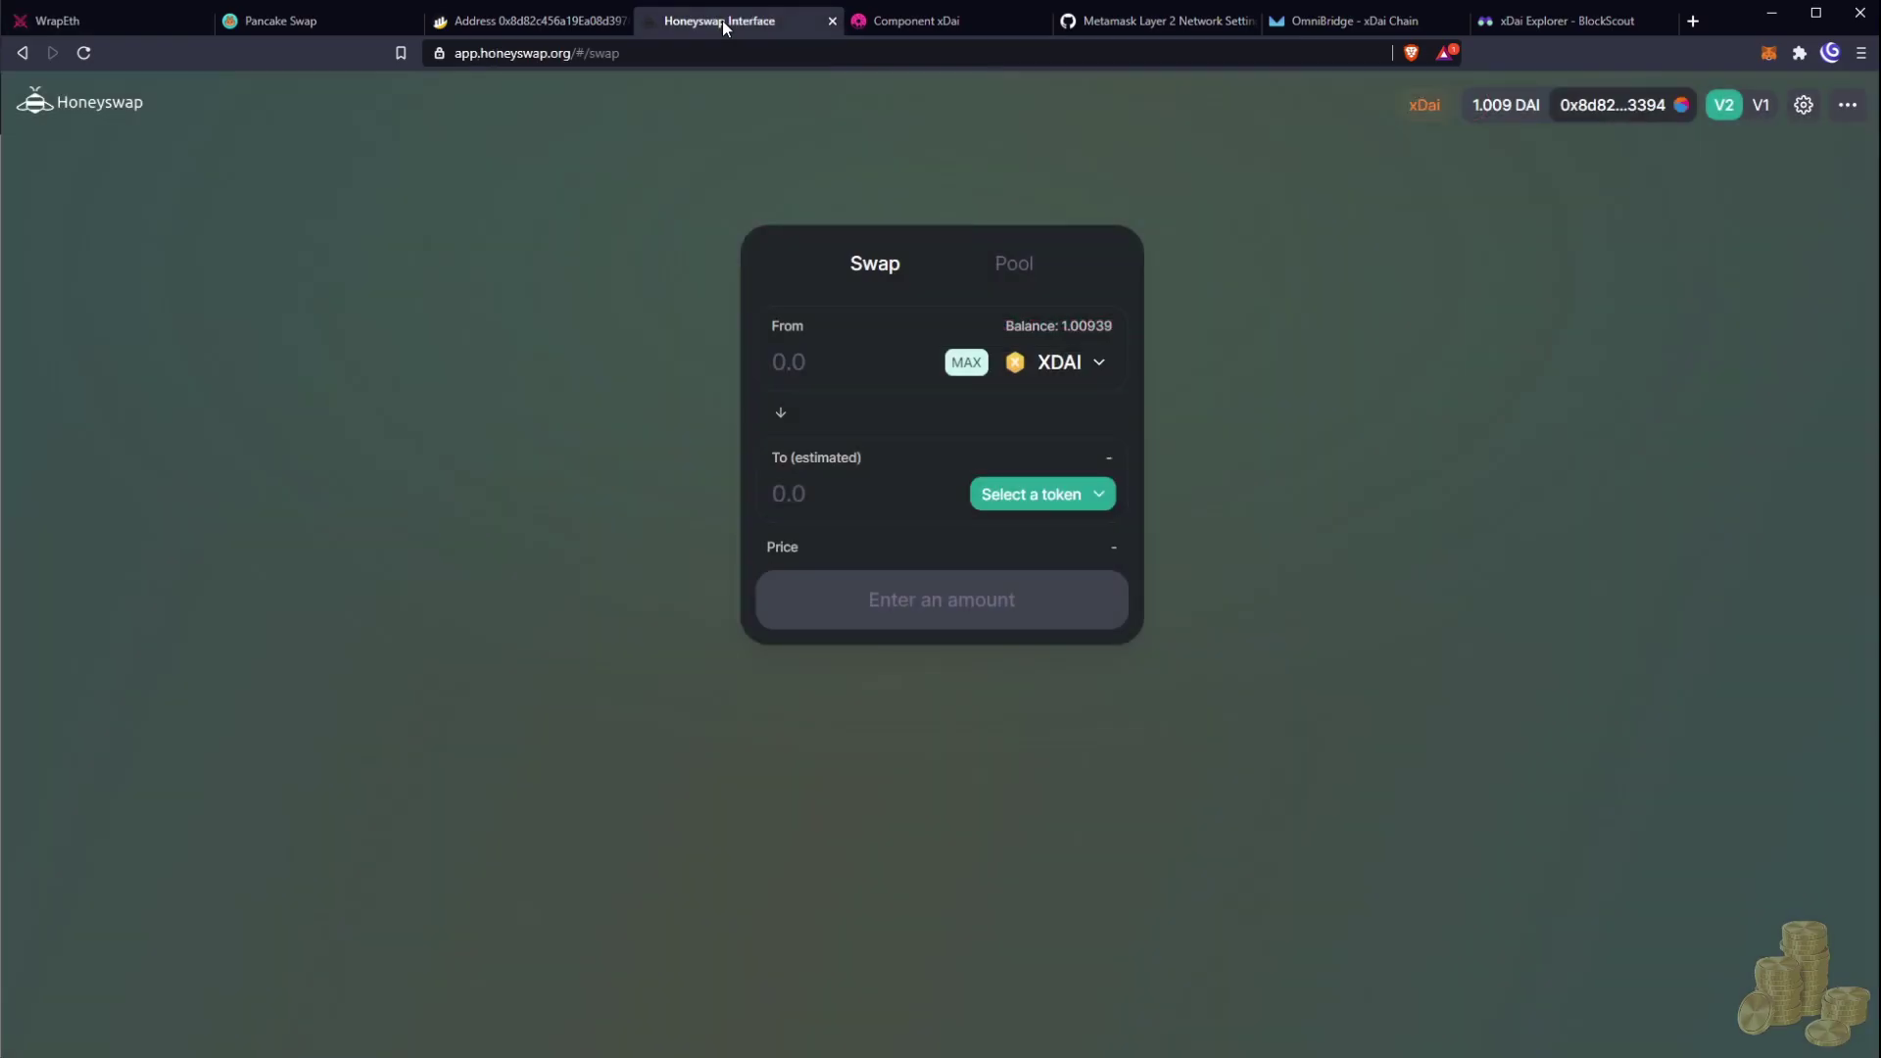
Reload Honeyswap and check the From side's XDAI balance of 124.908
left_click(85, 53)
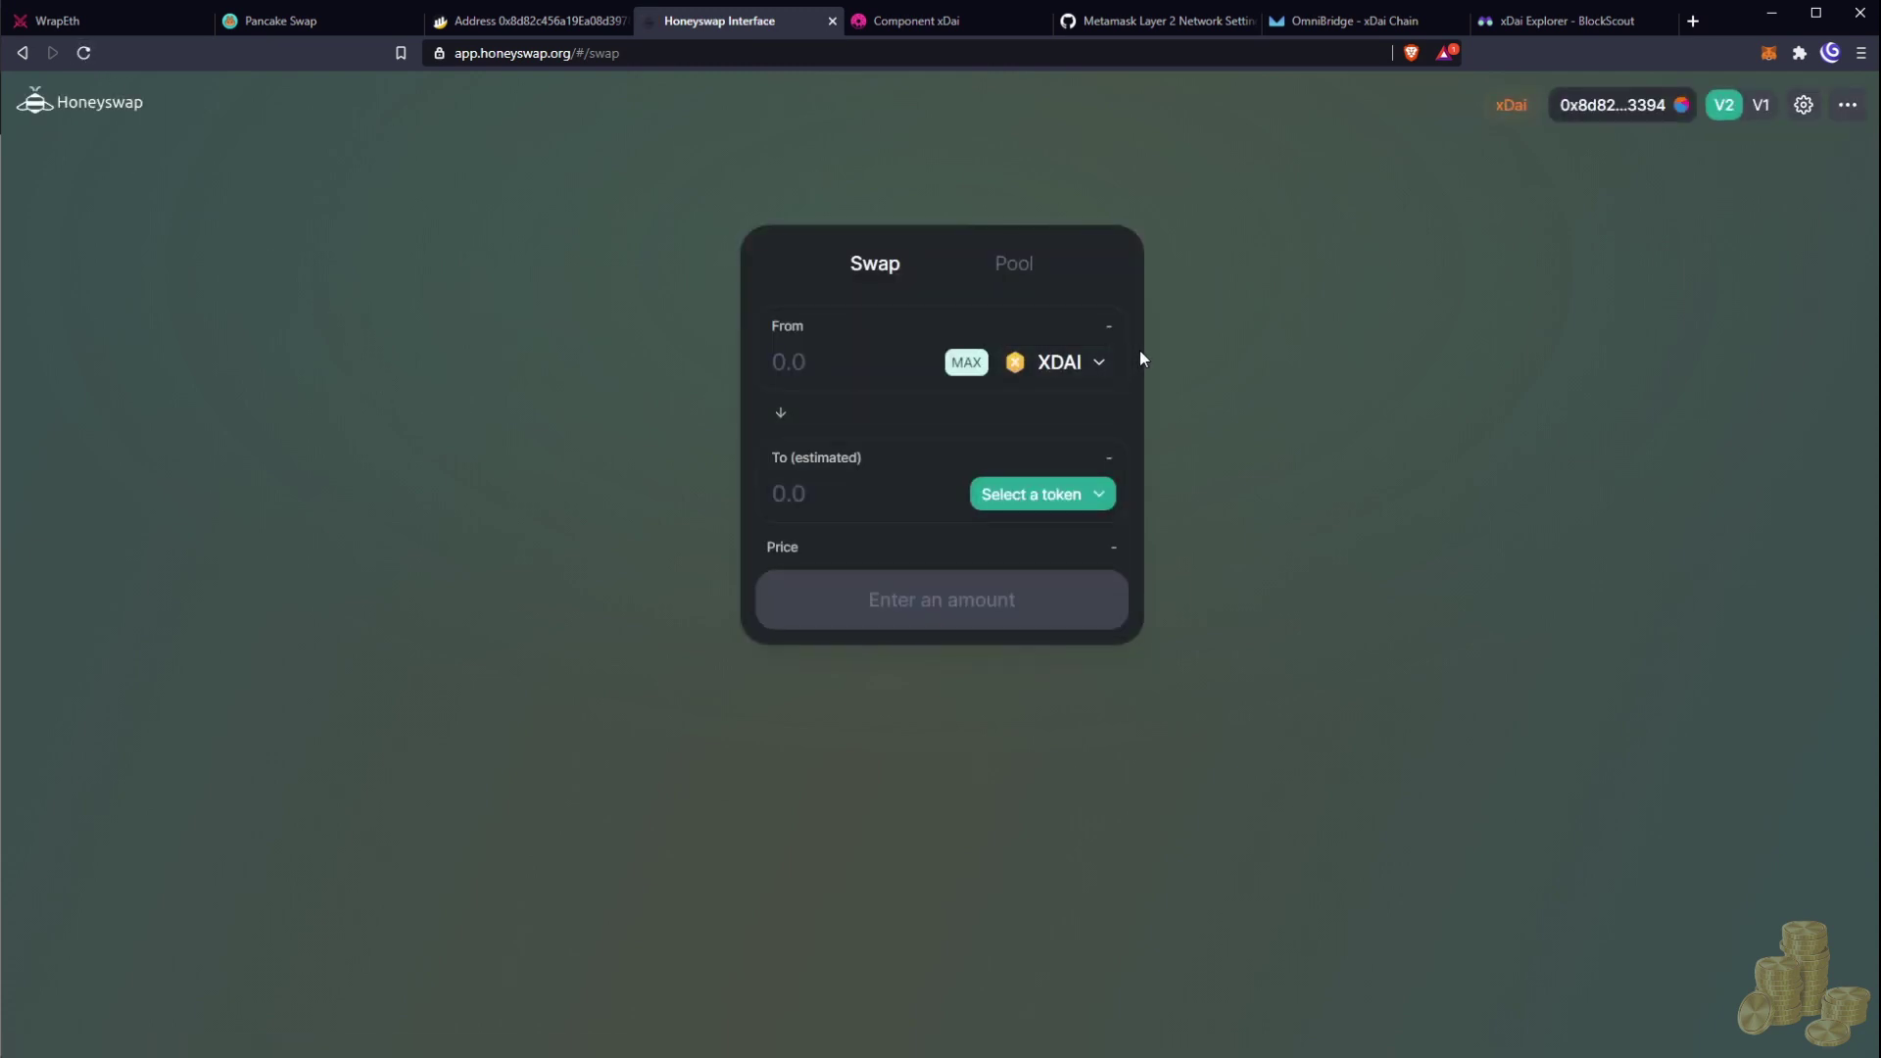
left_click(1040, 373)
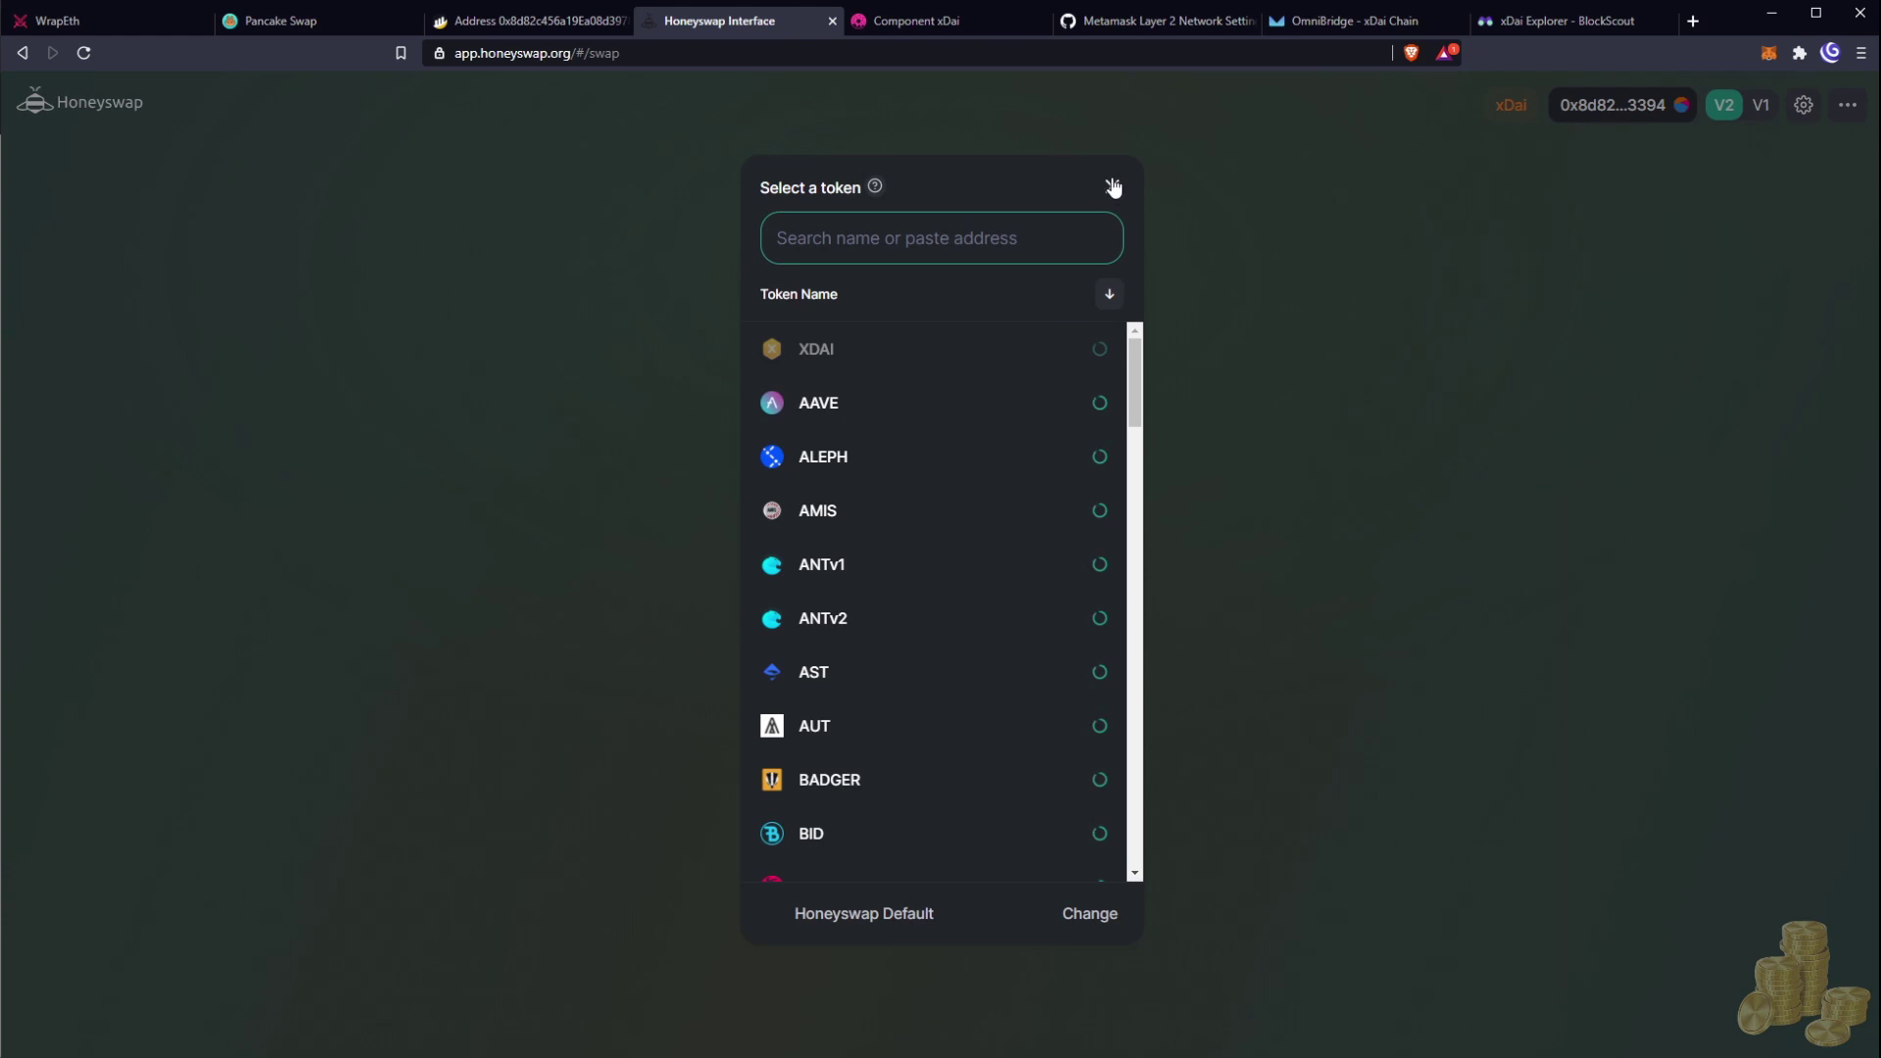
left_click(1114, 187)
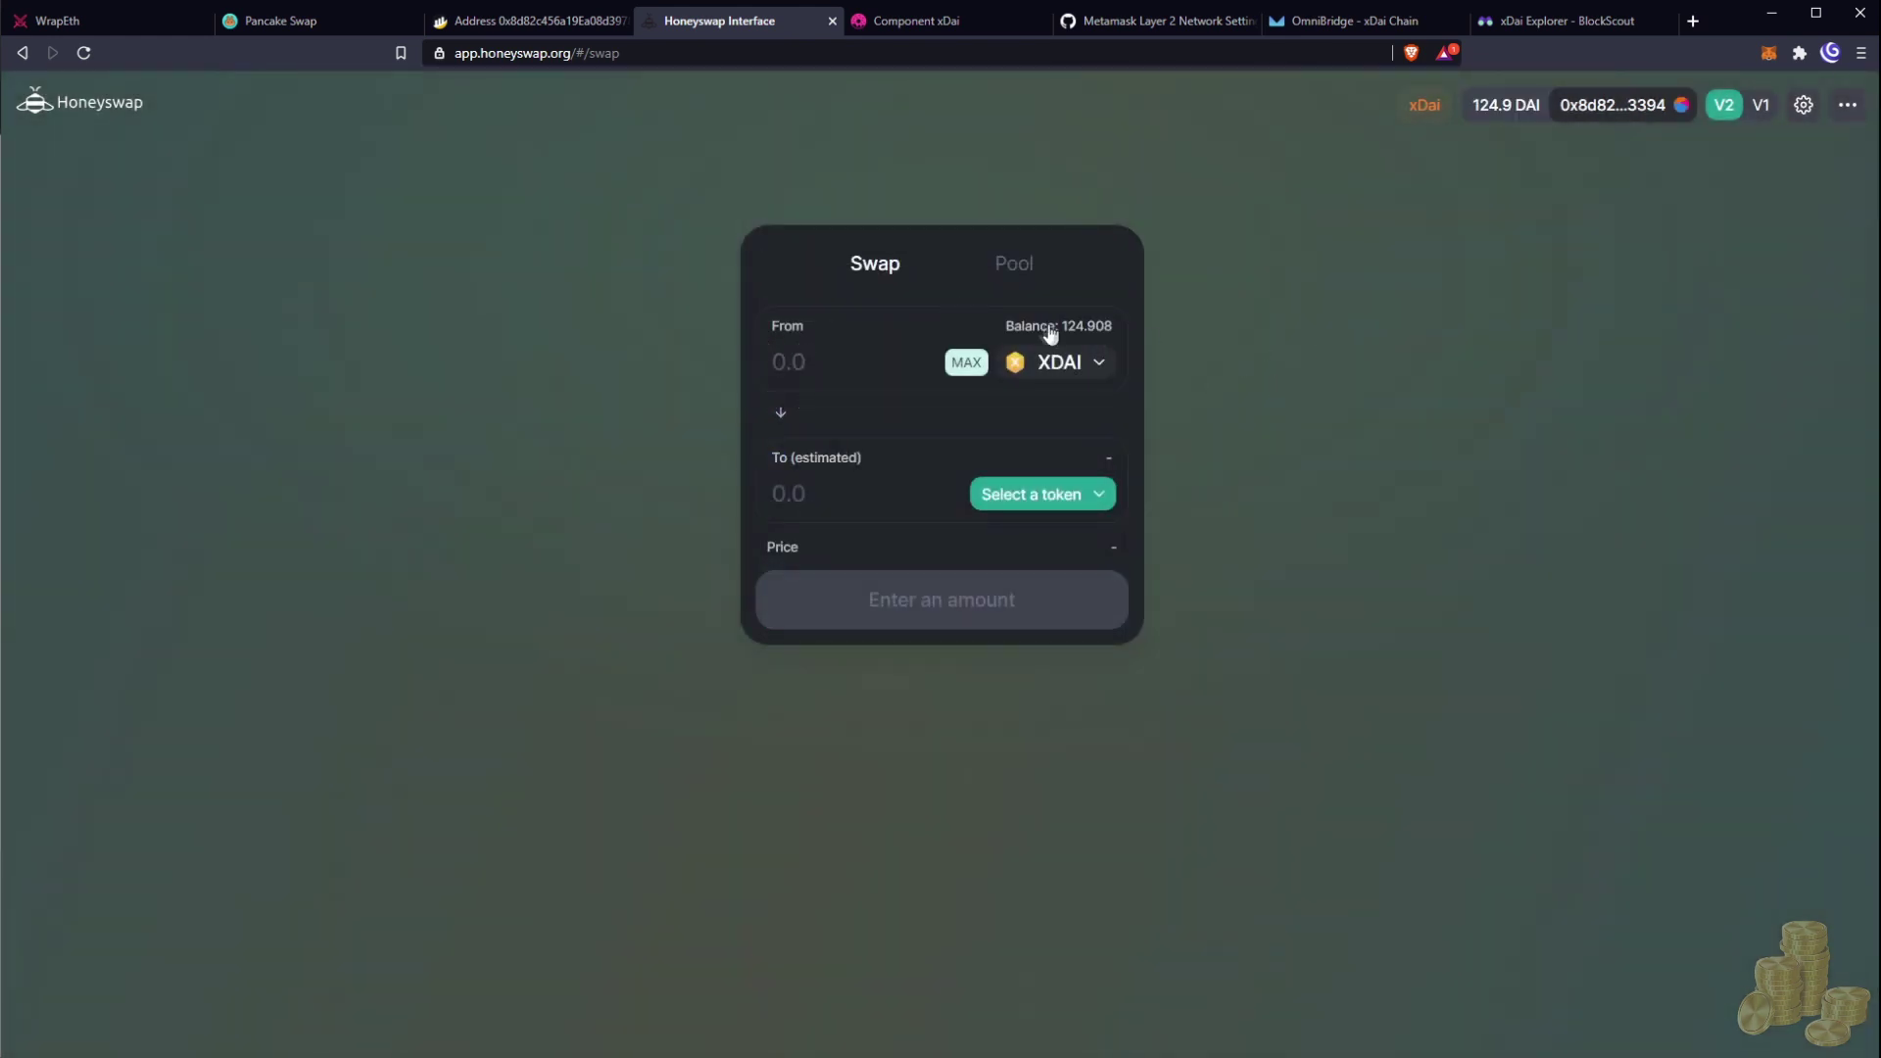
left_click_drag(1002, 326, 1127, 326)
left_click(1232, 349)
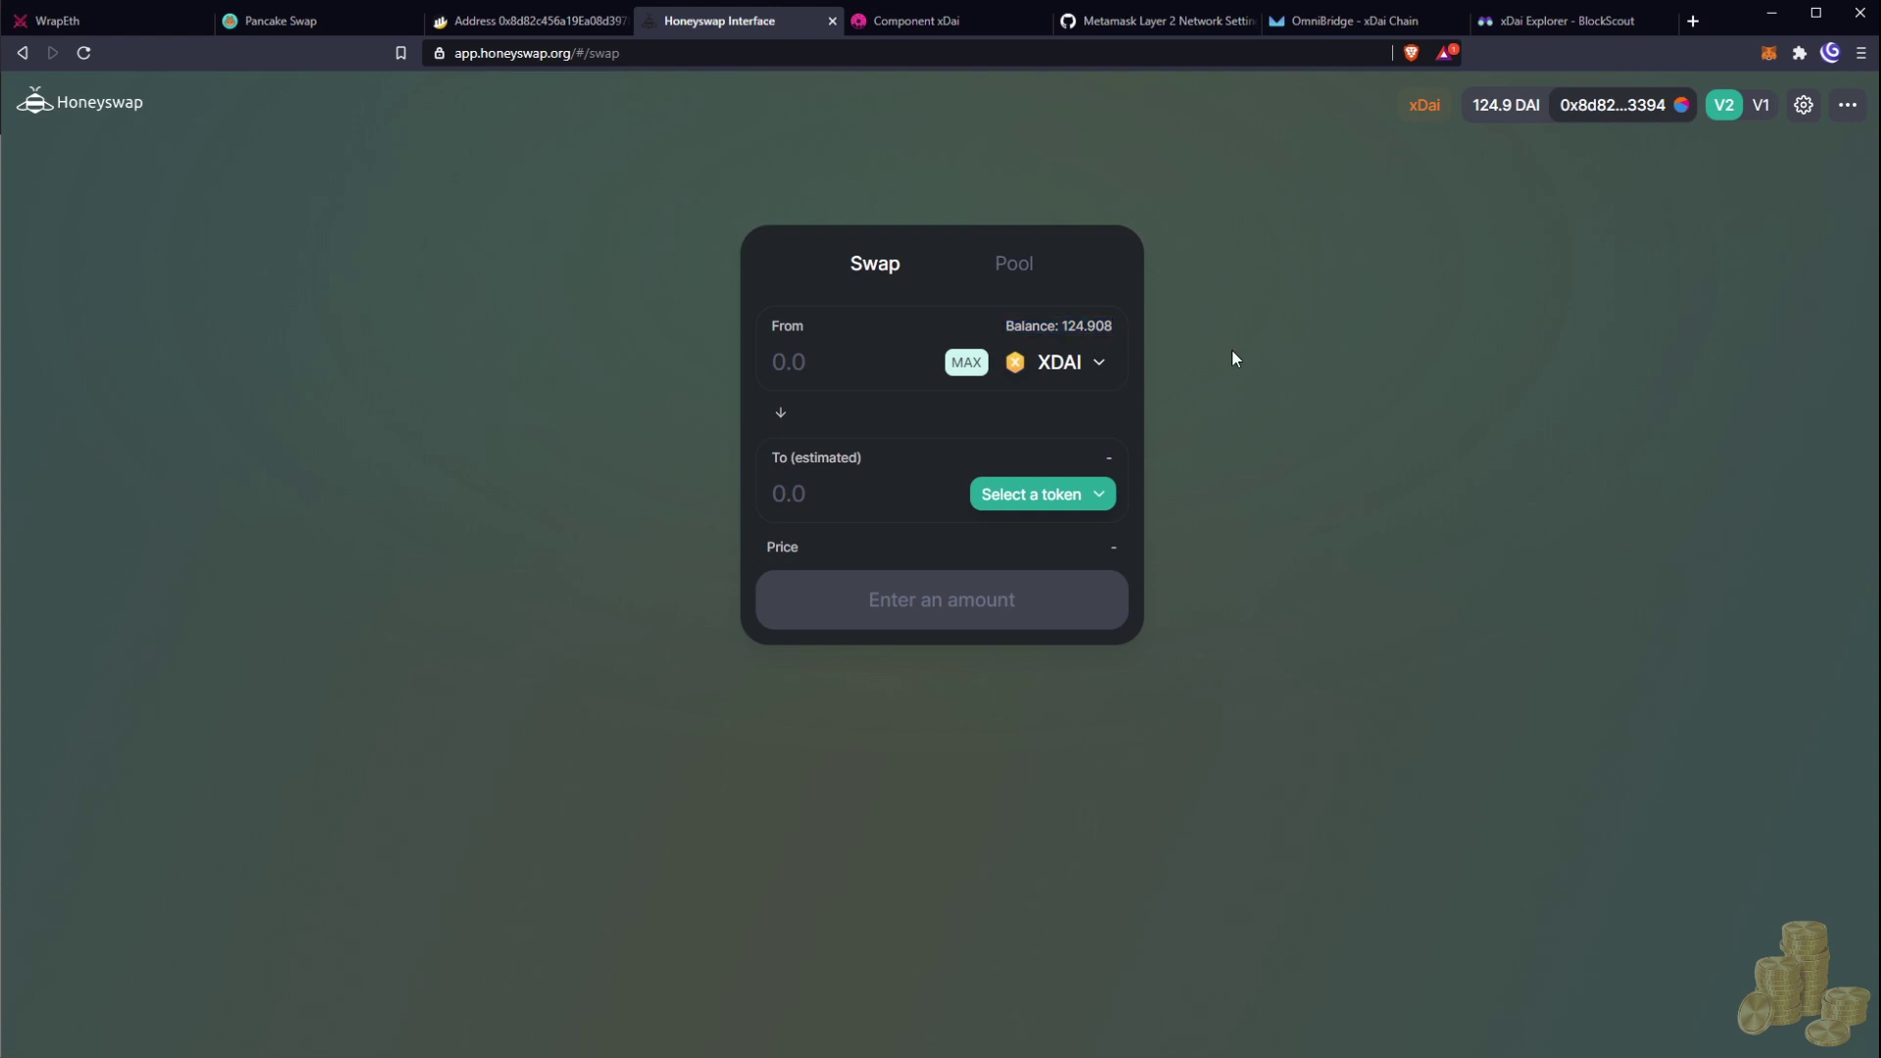